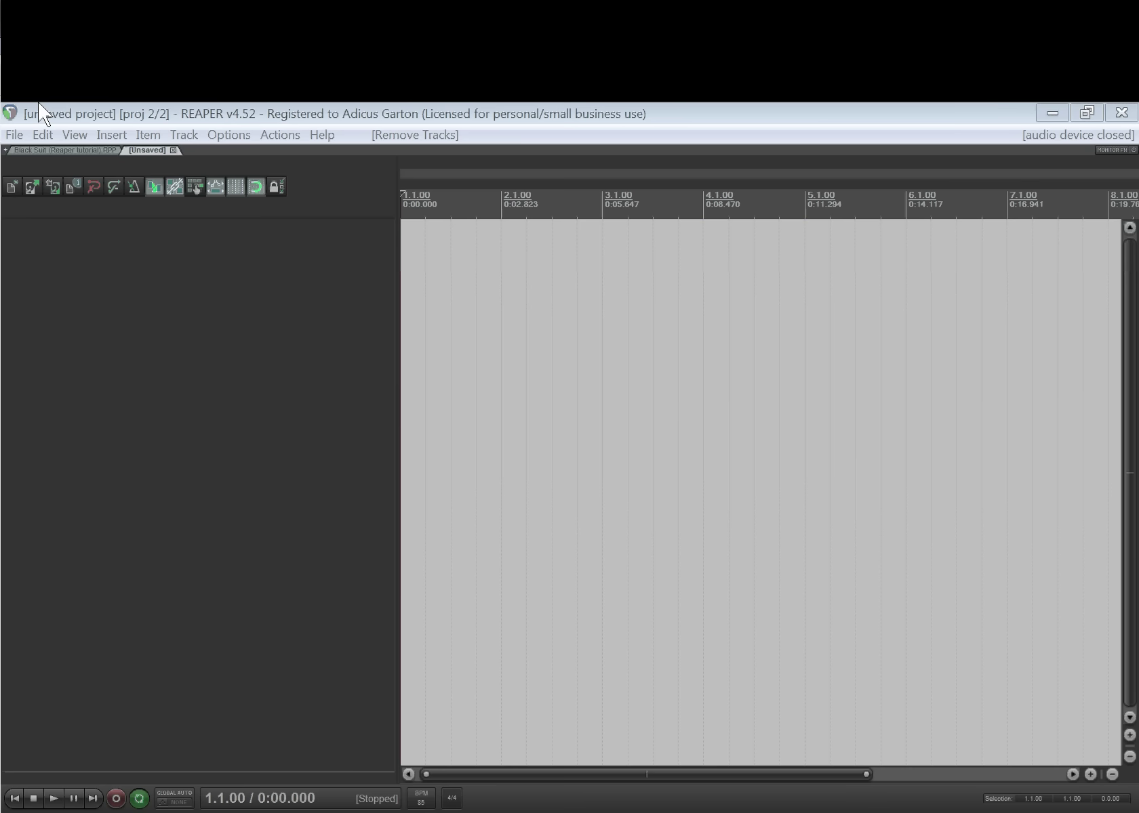
Step: Insert a new track in the unsaved project and arm it for recording
left_click(351, 112)
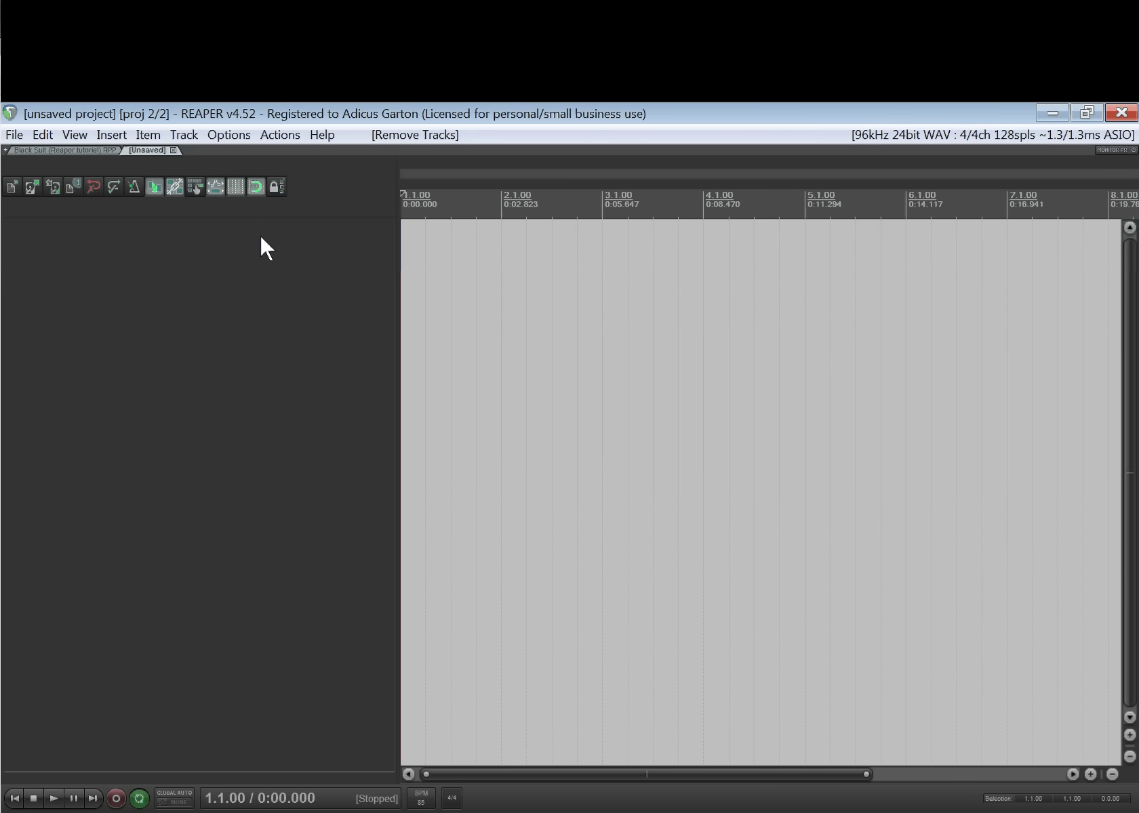
left_click(216, 291)
right_click(216, 291)
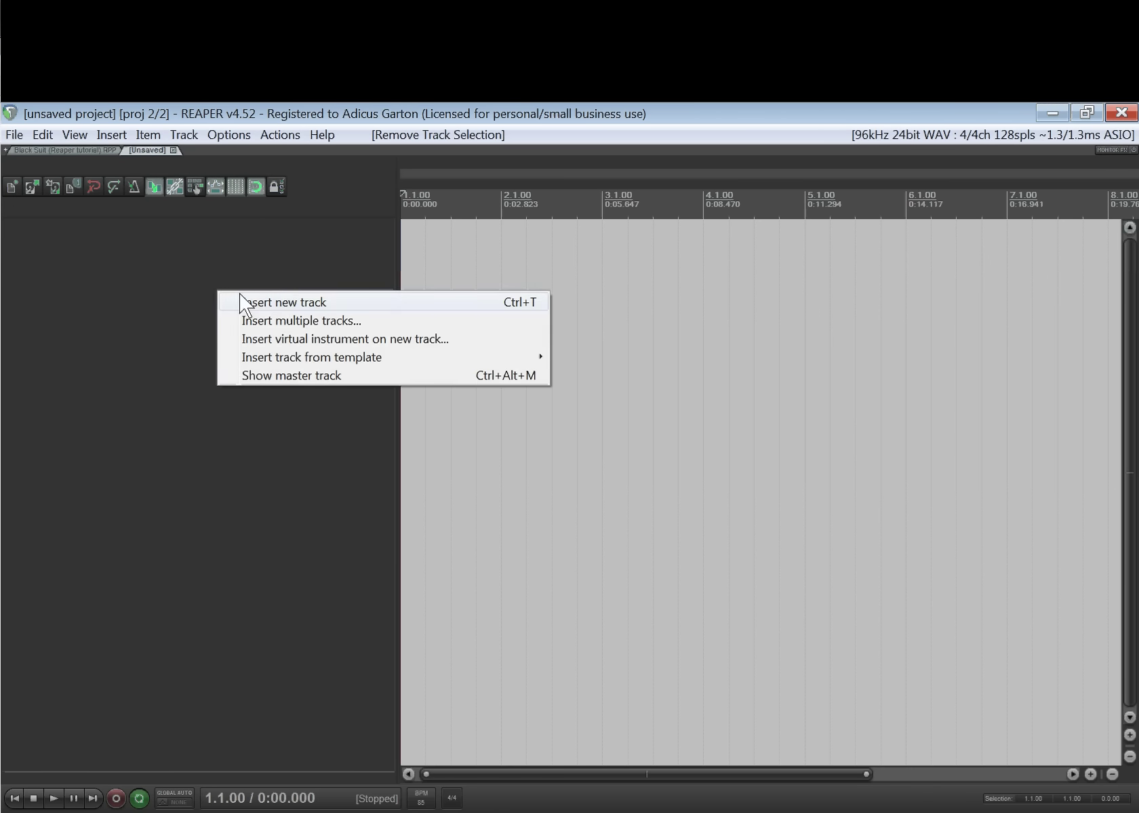
left_click(241, 304)
left_click(13, 246)
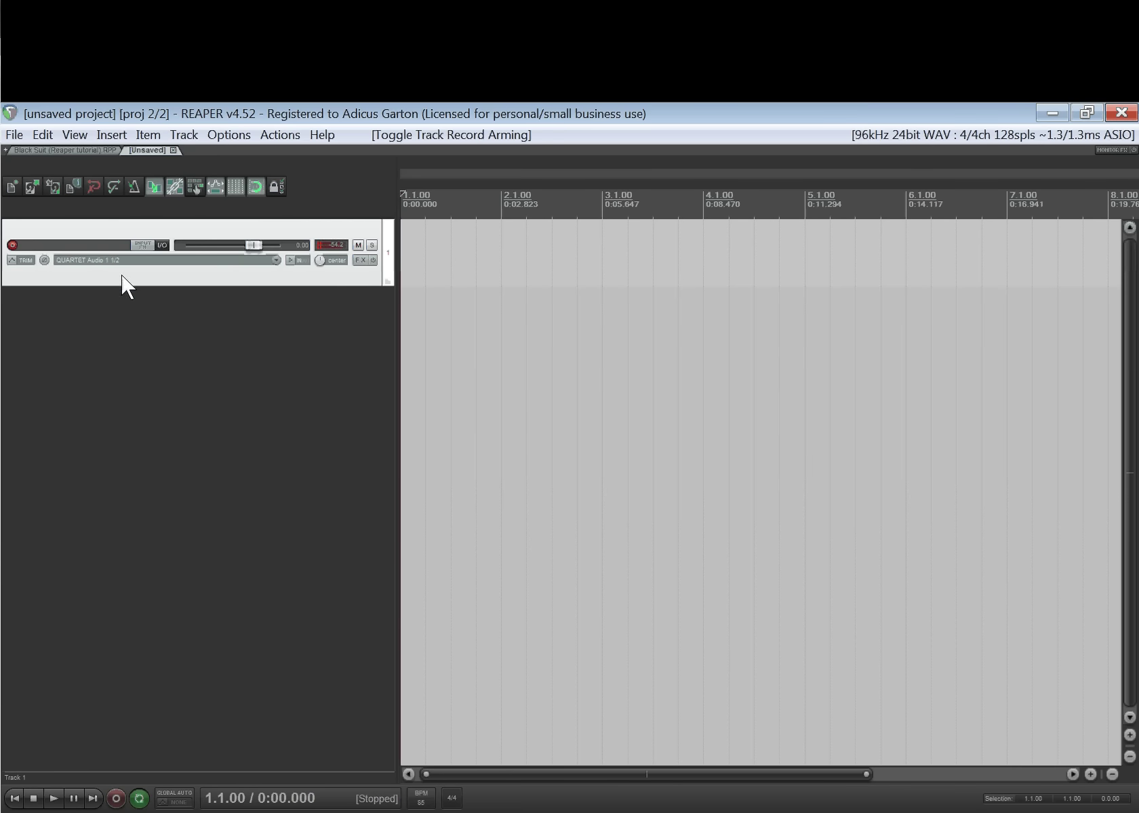
Step: Set the new track's mono input to QUARTET Audio 3 3/4 and turn on record monitoring
left_click(211, 261)
mouse_move(305, 275)
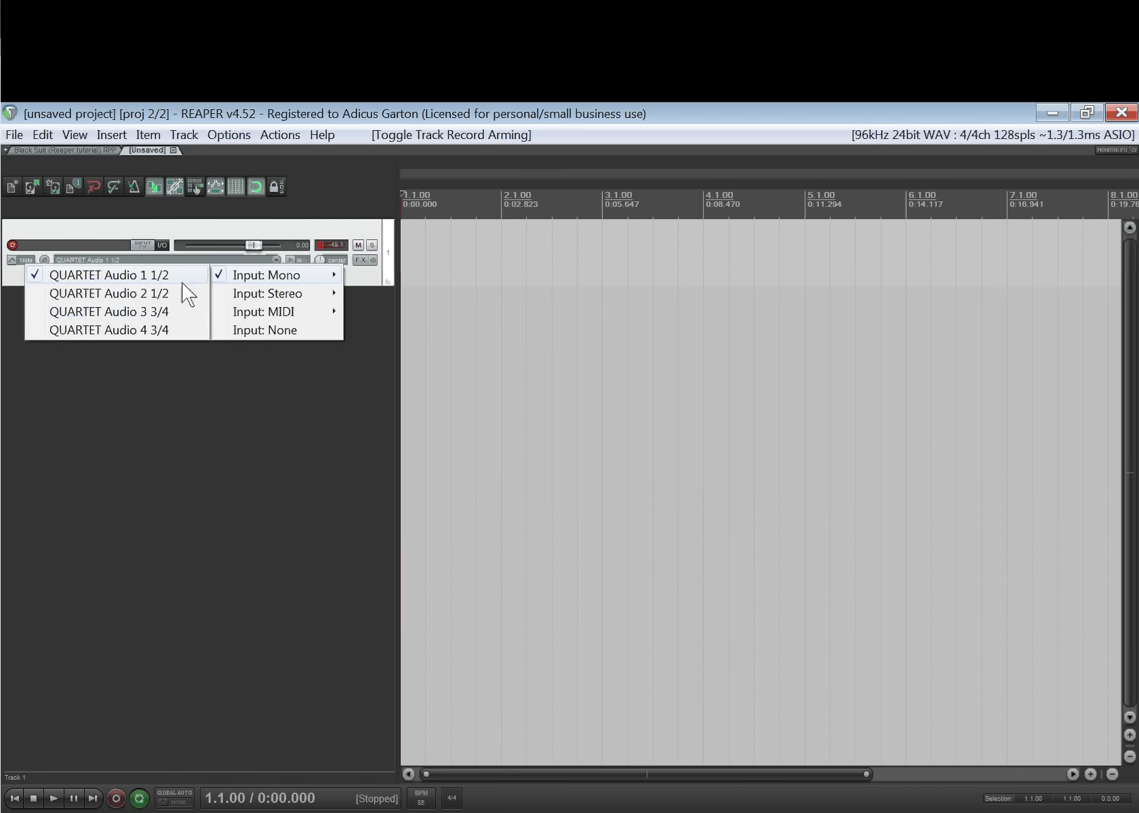
left_click(169, 311)
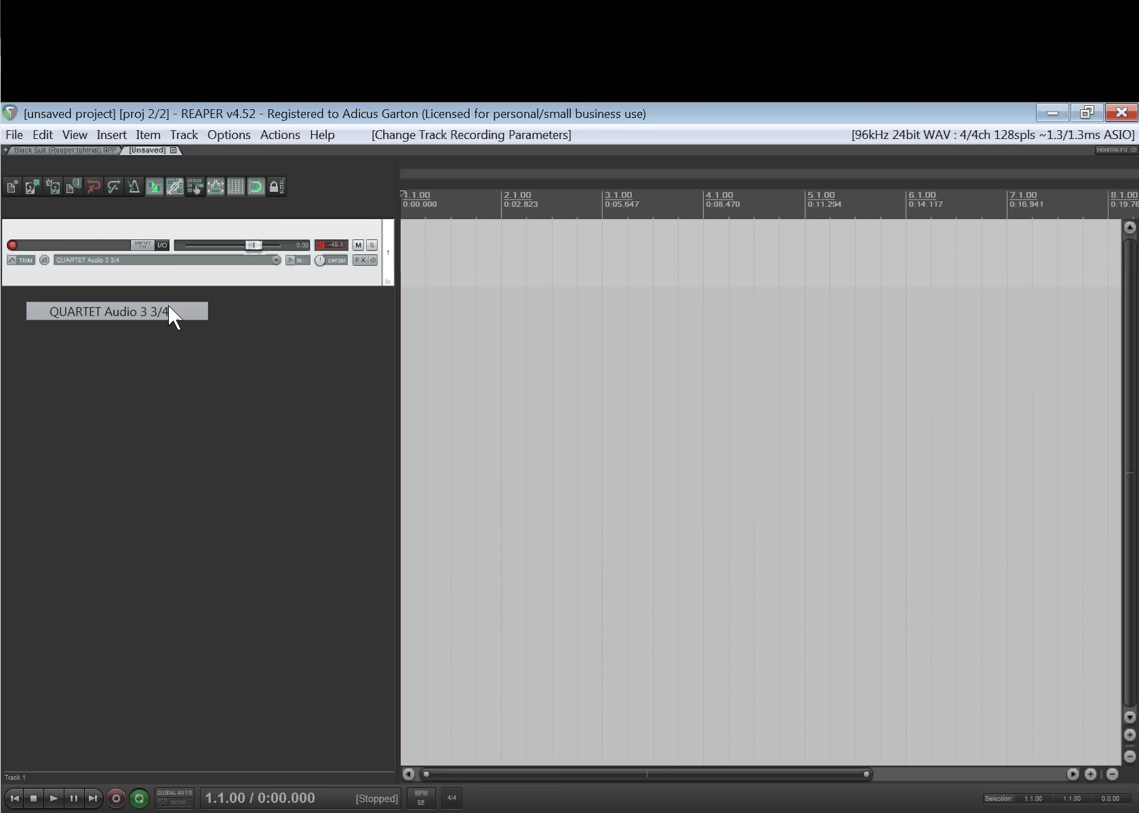
left_click(291, 260)
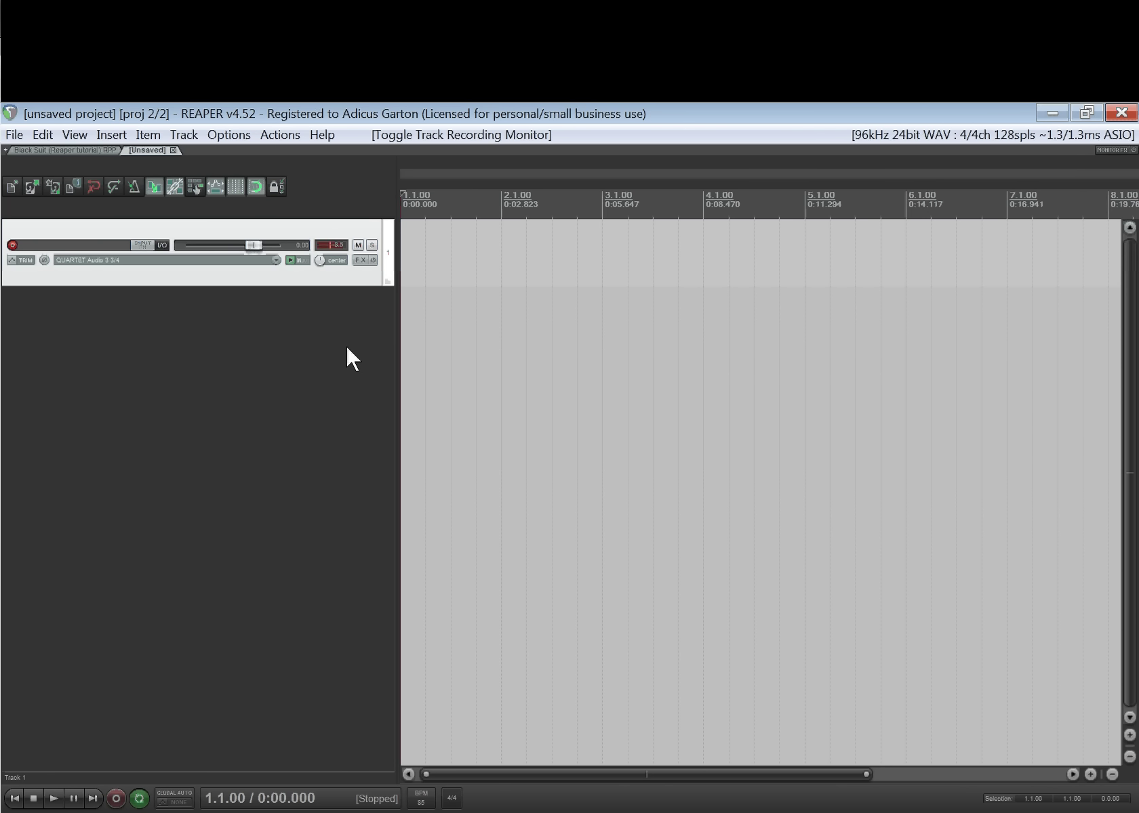
Step: Record a take of about 13 seconds on the armed track from the project start, enabling the metronome before stopping
left_click(39, 150)
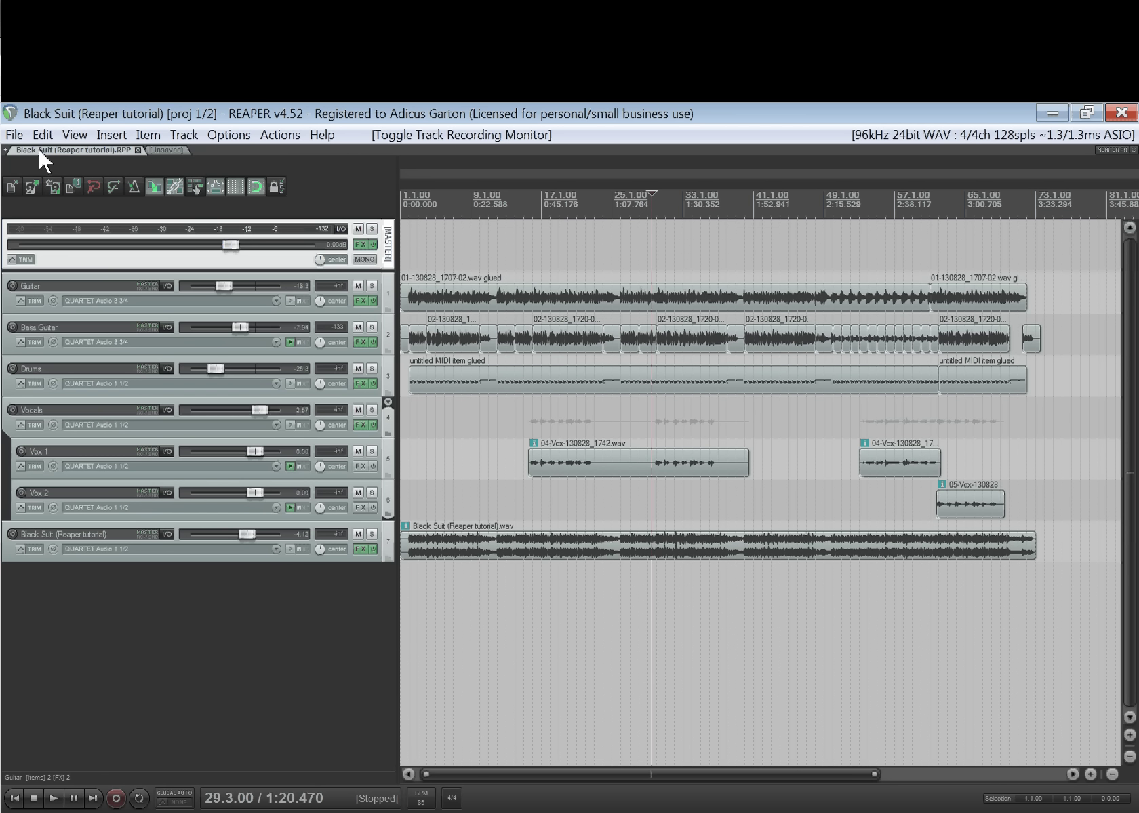
left_click(164, 150)
left_click(424, 311)
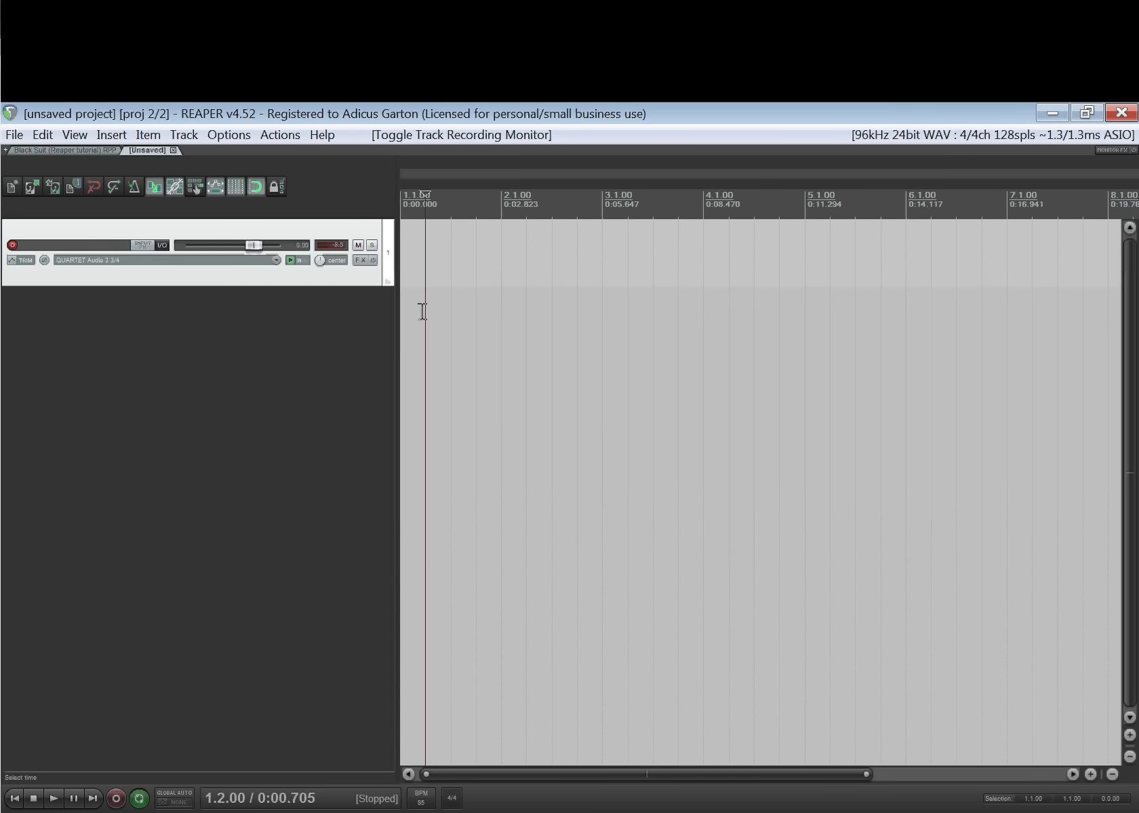
key("Home")
key("ctrl+r")
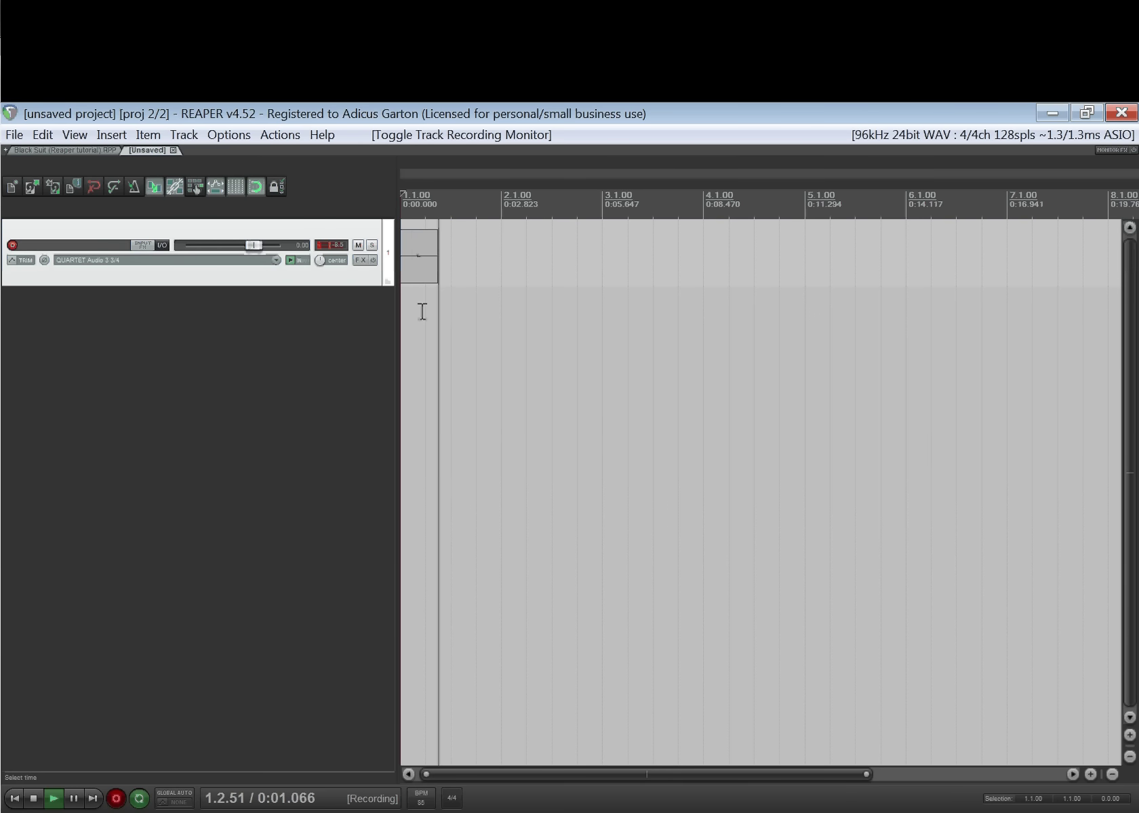
left_click(133, 180)
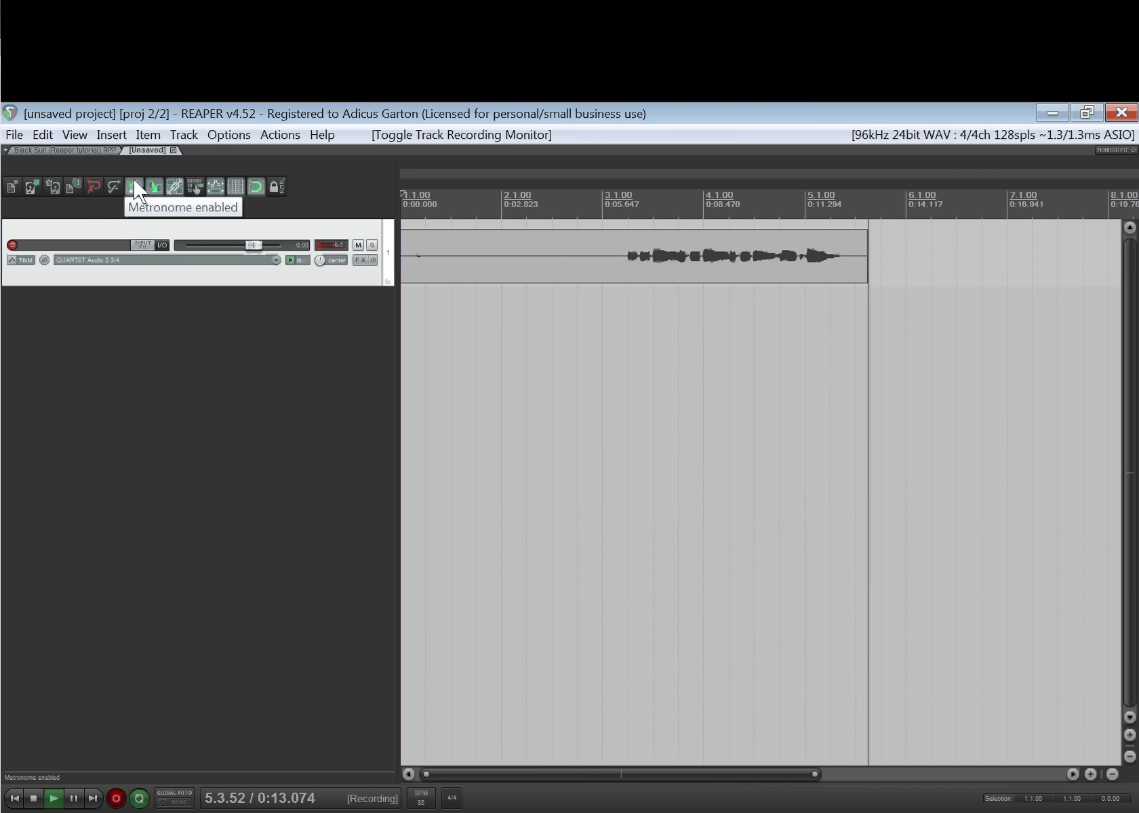
key("space")
Step: Cut away the silence before 3.2.00 in the recorded item and move the remaining part to the project start
left_click(628, 263)
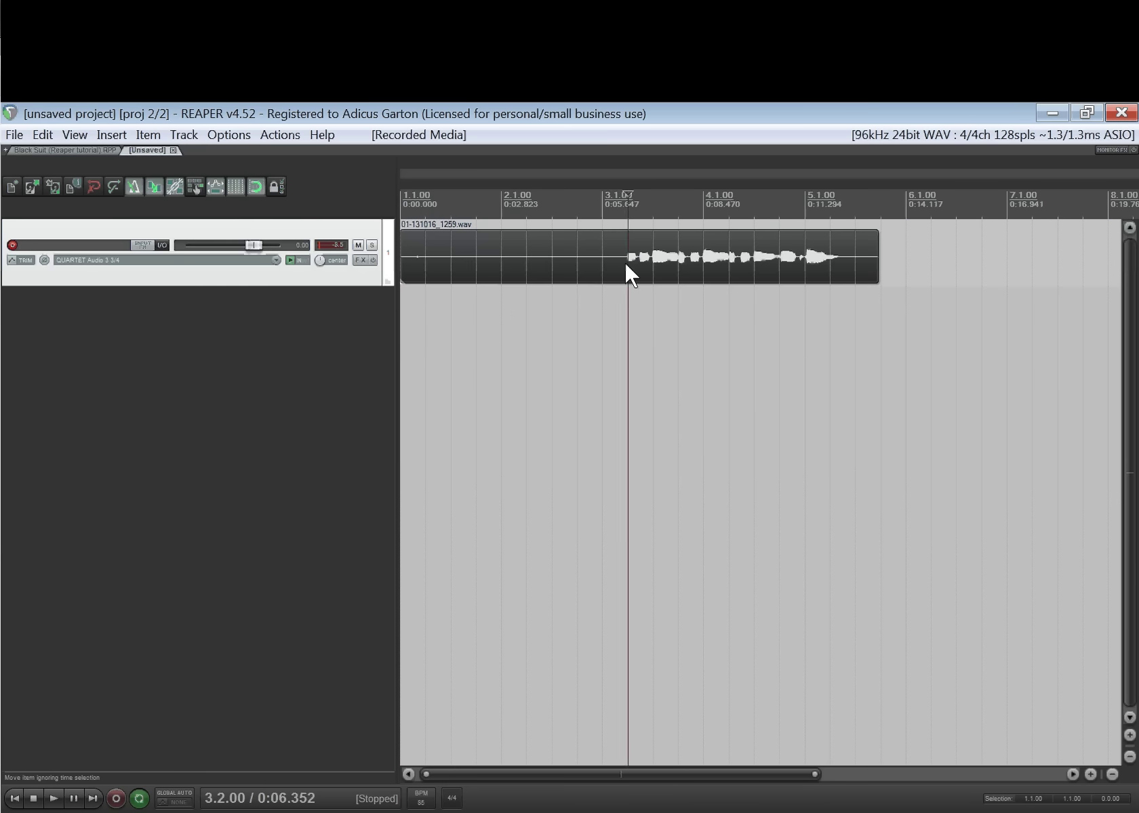
key("s")
left_click(592, 263)
key("Delete")
left_click_drag(634, 265, 340, 280)
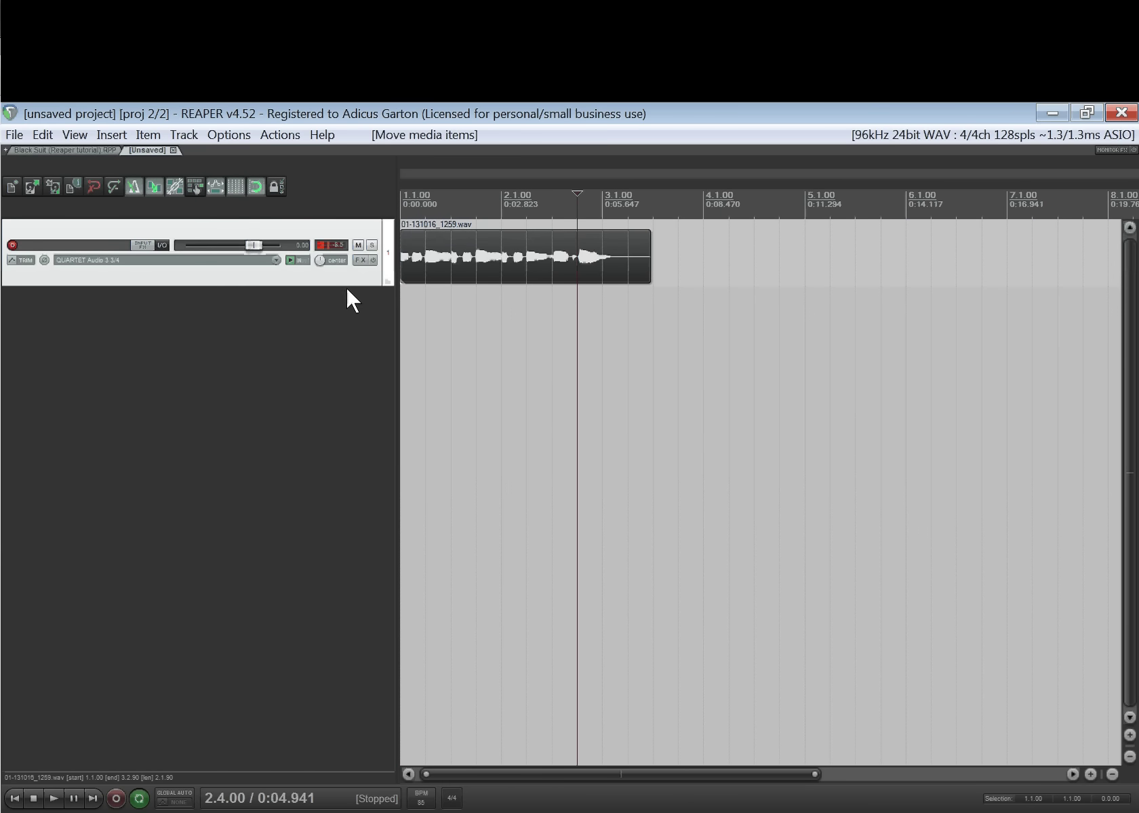
key("Home")
Step: Add the ReaPitch effect to Track 1 and set its octave shift to -1
left_click(360, 260)
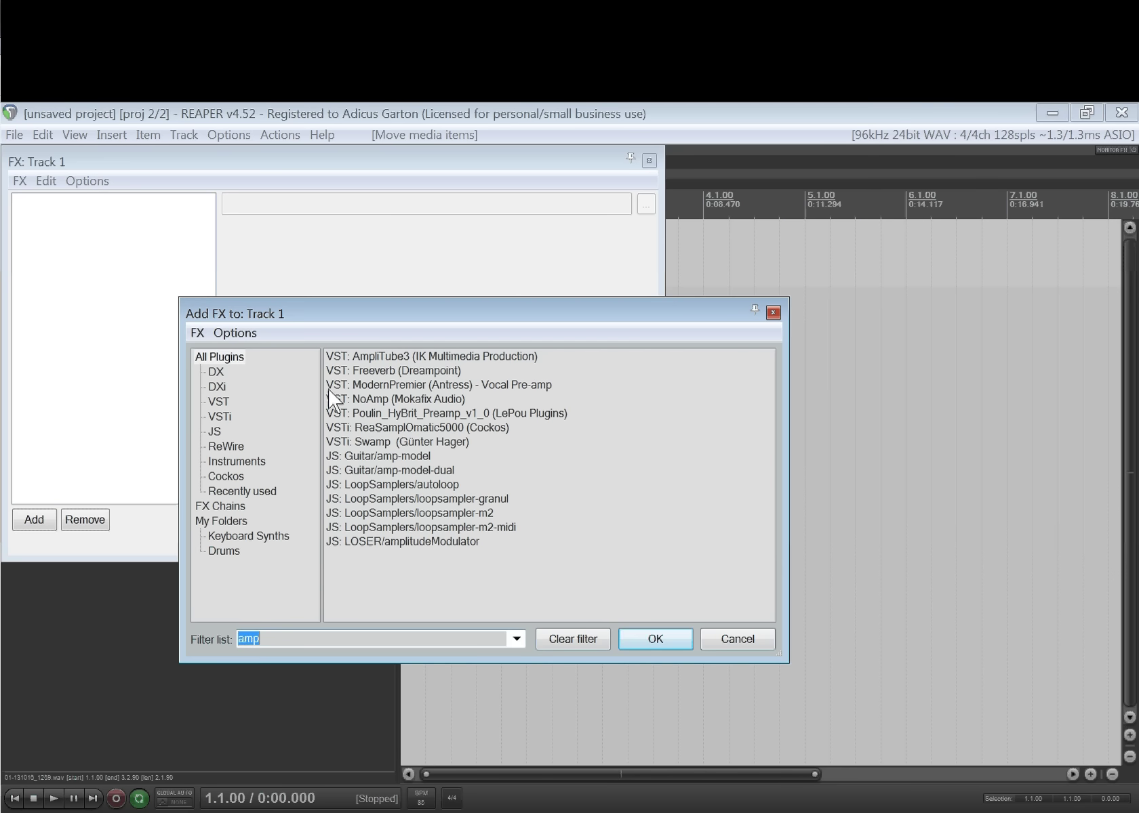
type("reapit")
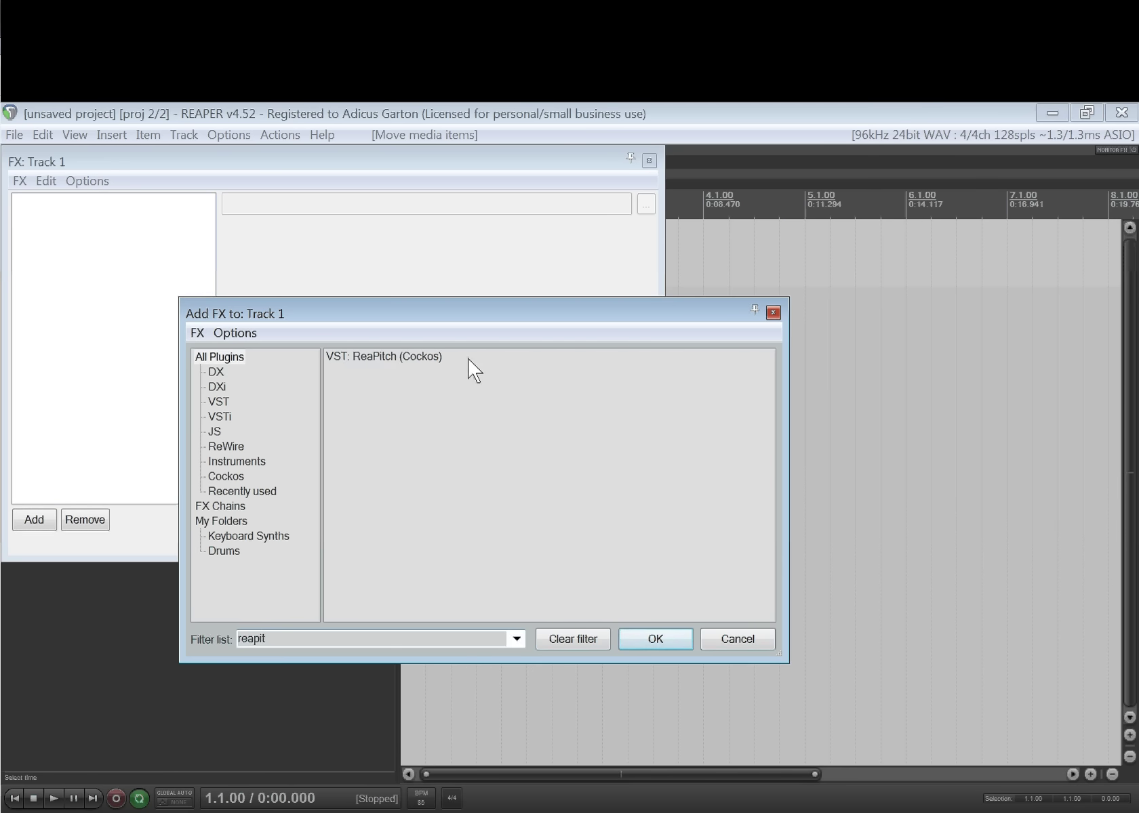
double_click(404, 358)
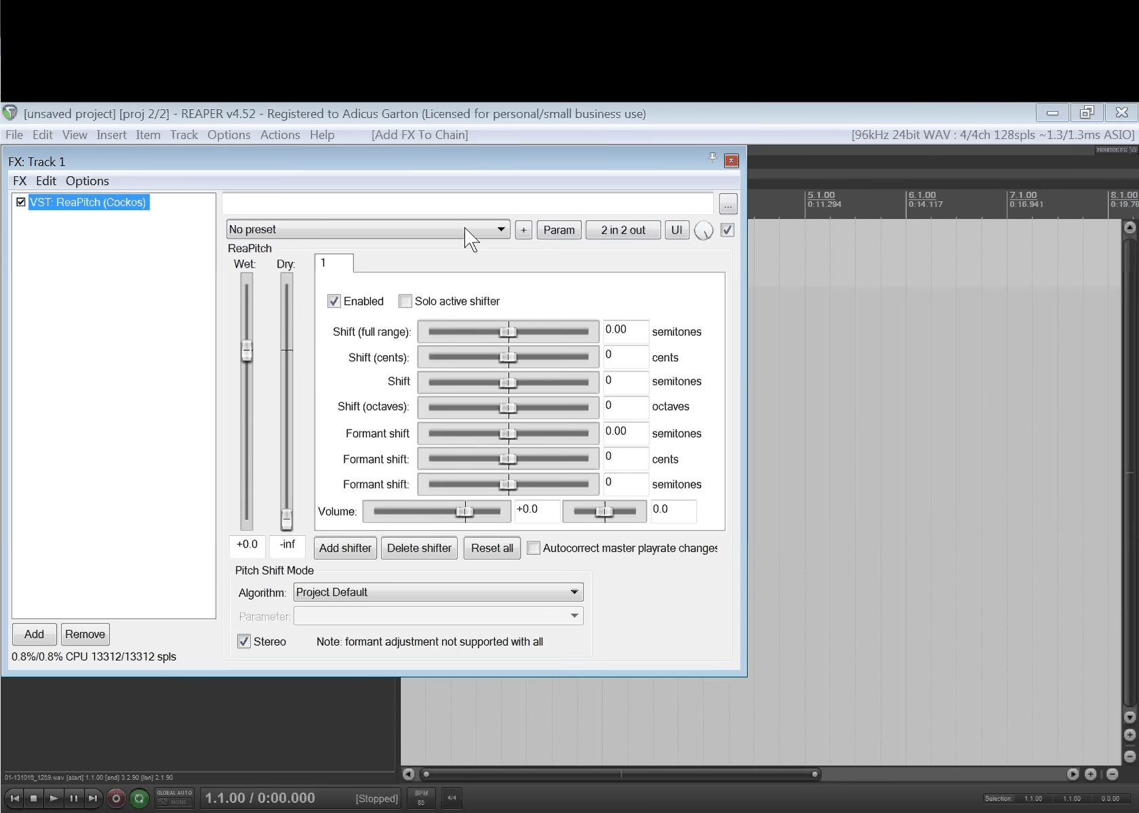
left_click_drag(435, 162, 481, 155)
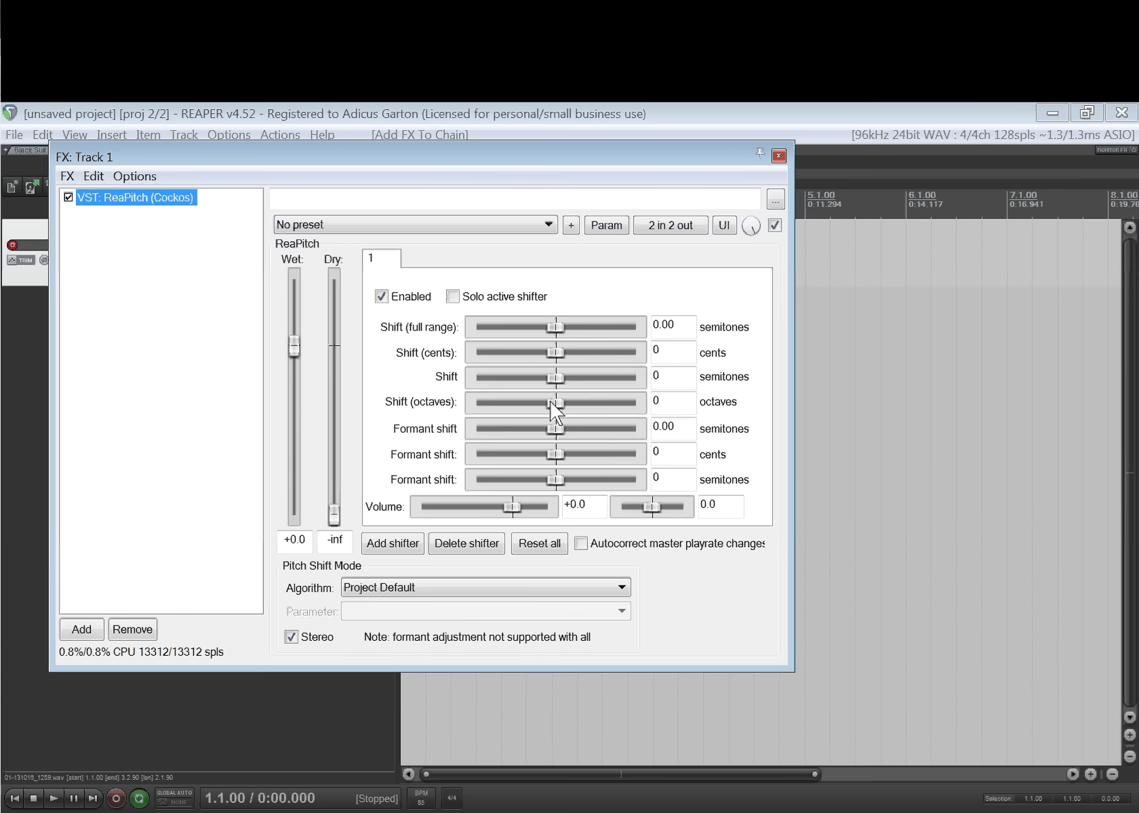
left_click_drag(554, 409, 529, 408)
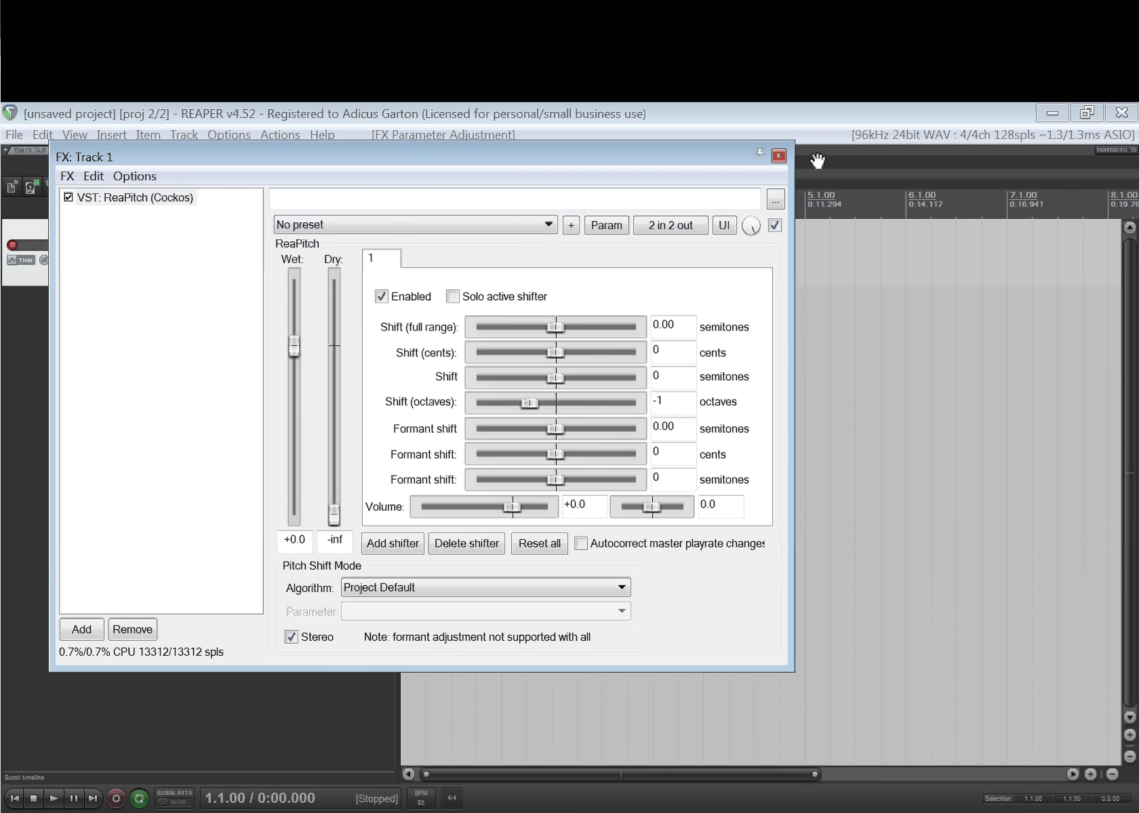
Step: Add ReaComp after ReaPitch with the "stock - Driving Rock Bass" preset and enable Auto make-up
double_click(151, 319)
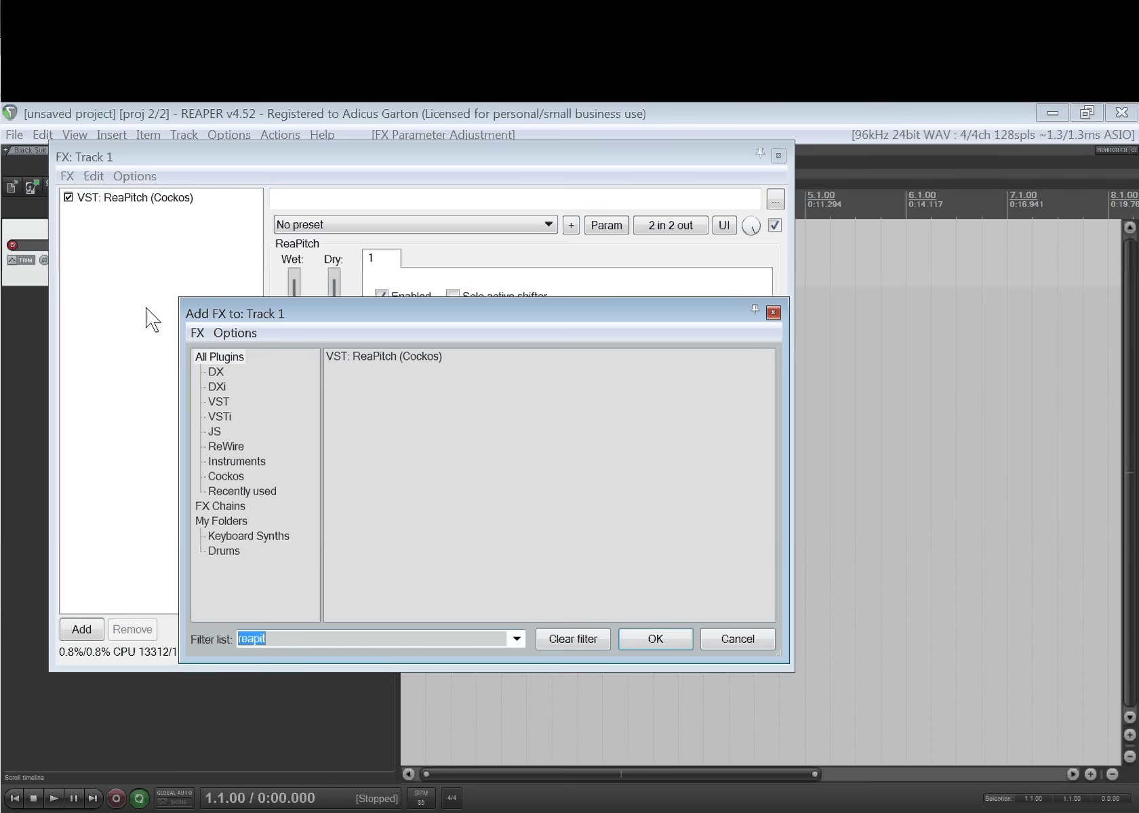
type("reacomp")
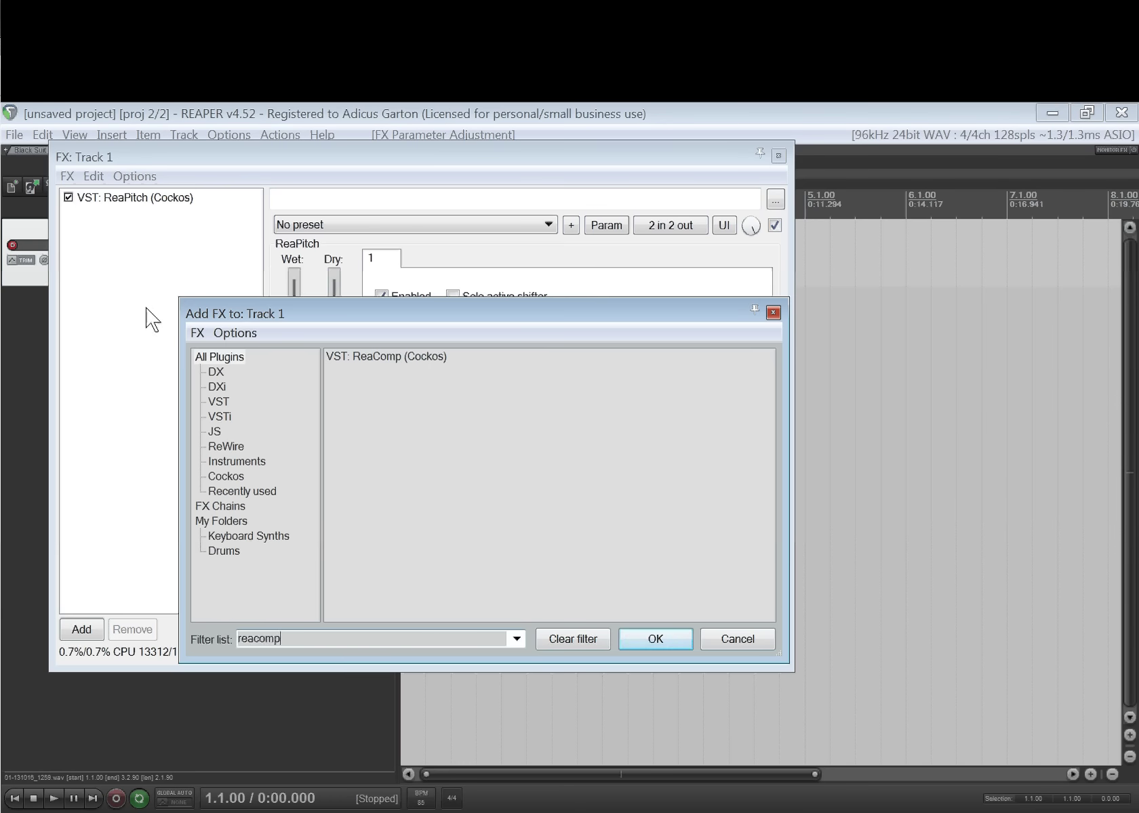
double_click(380, 358)
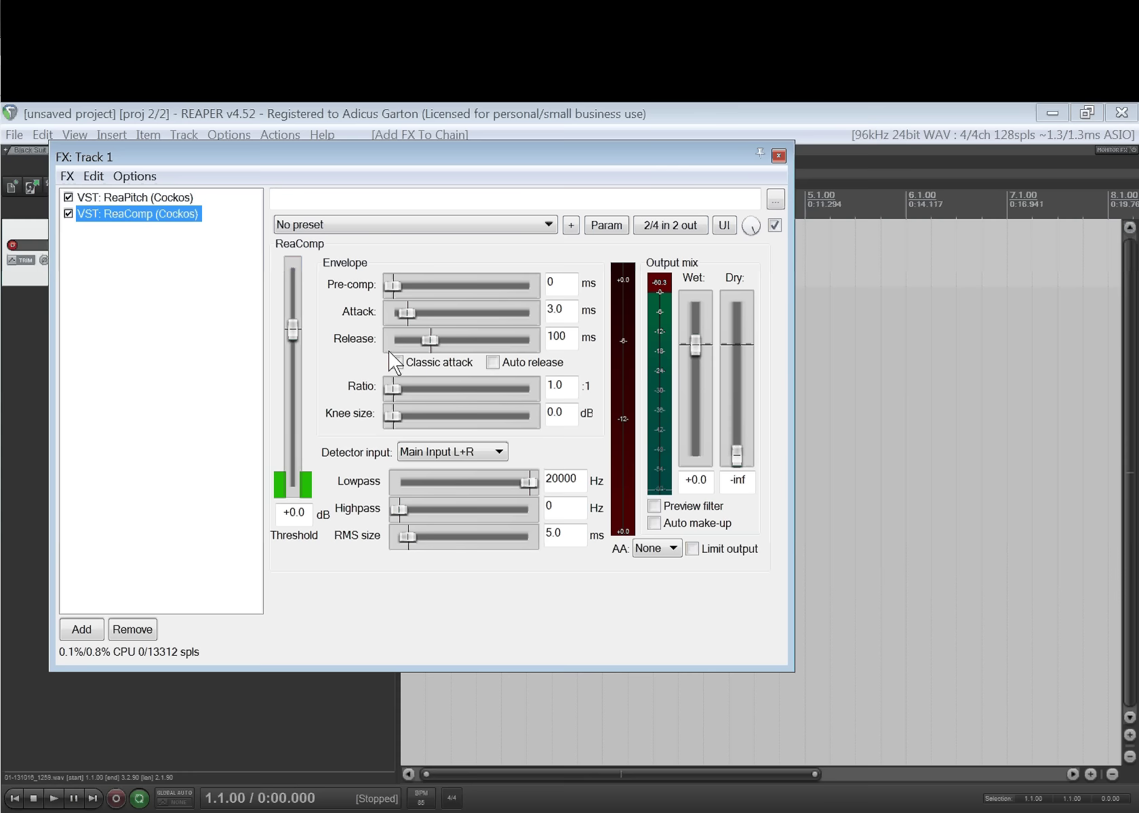
left_click(435, 226)
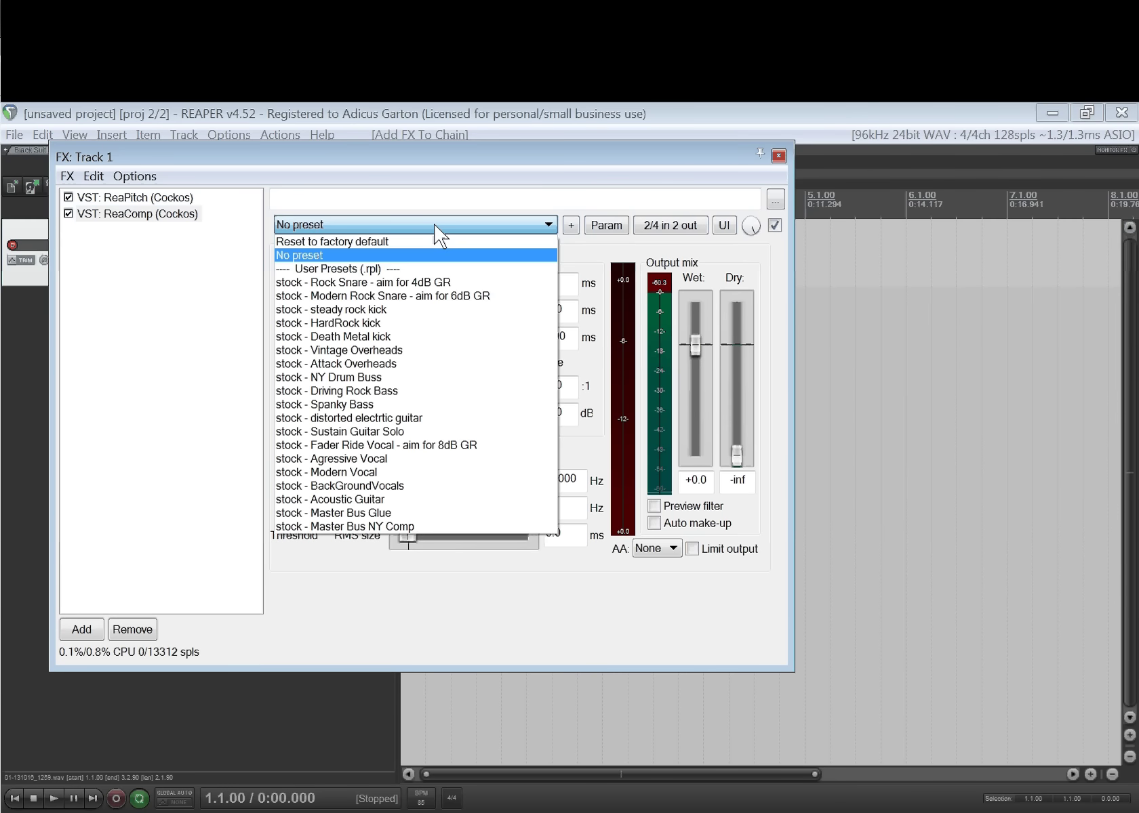
left_click(418, 391)
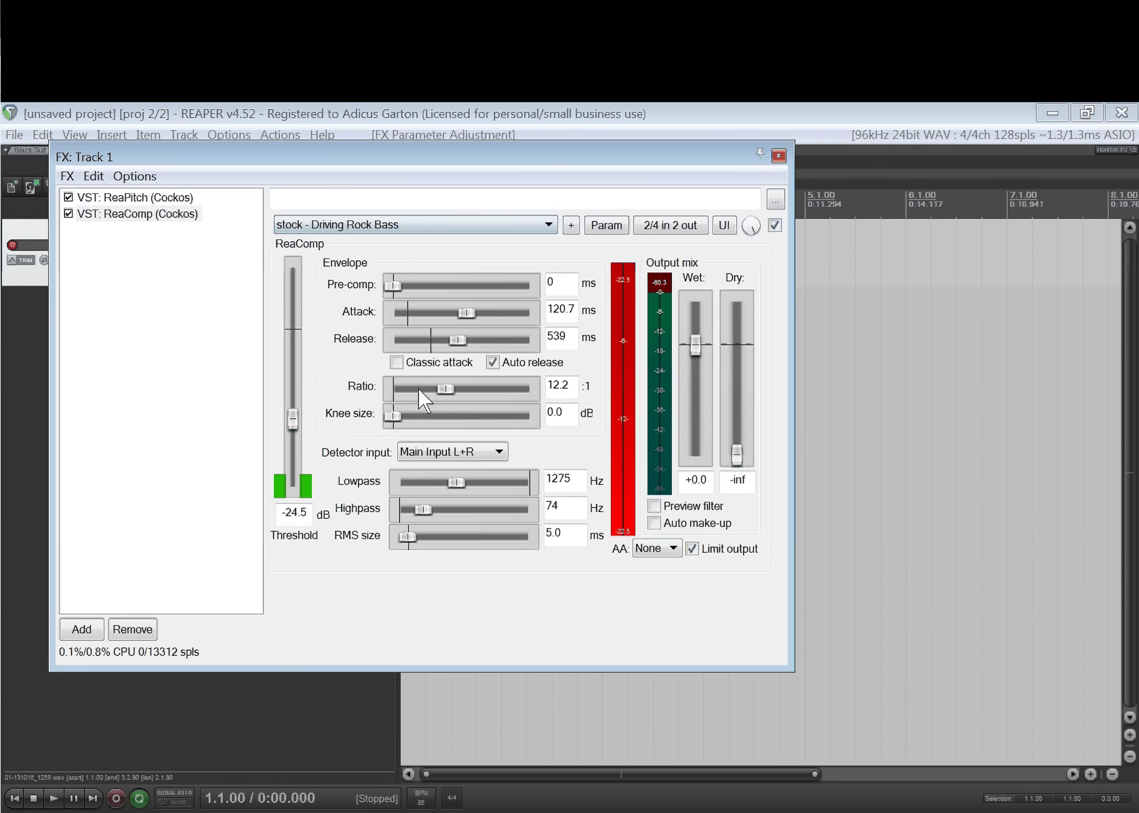
left_click(609, 453)
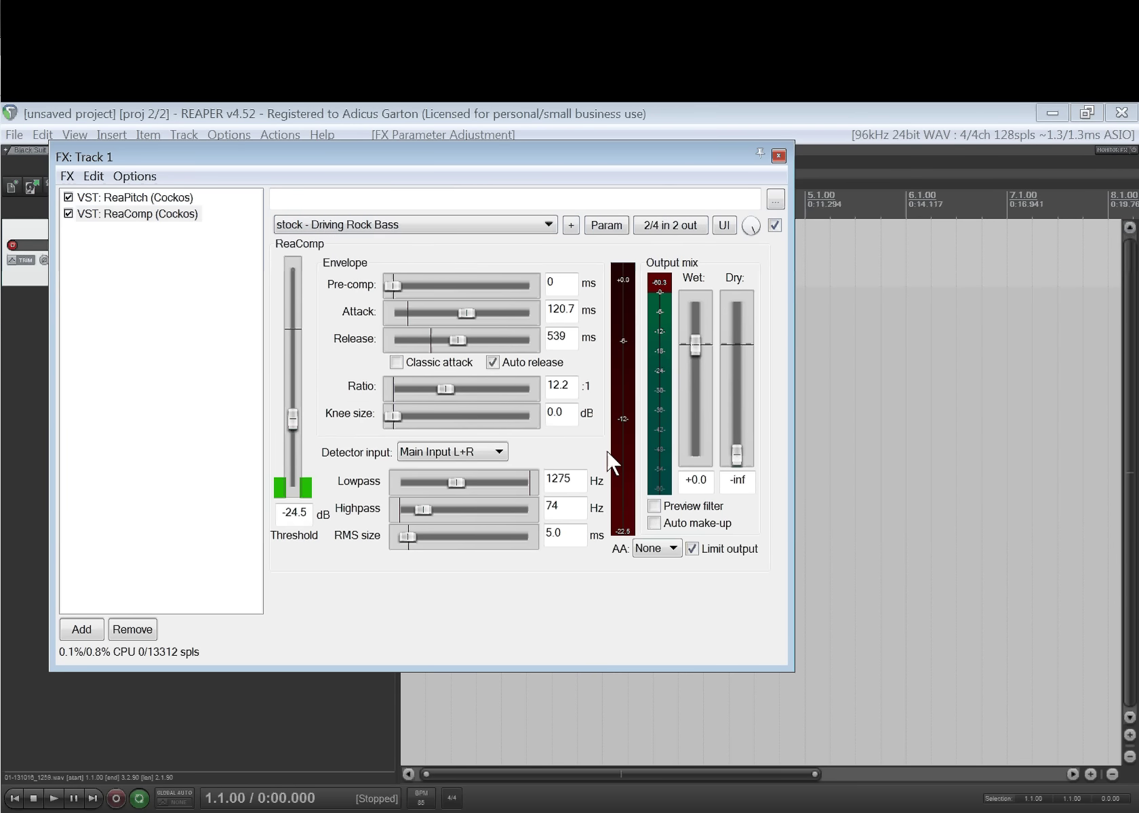
left_click(655, 524)
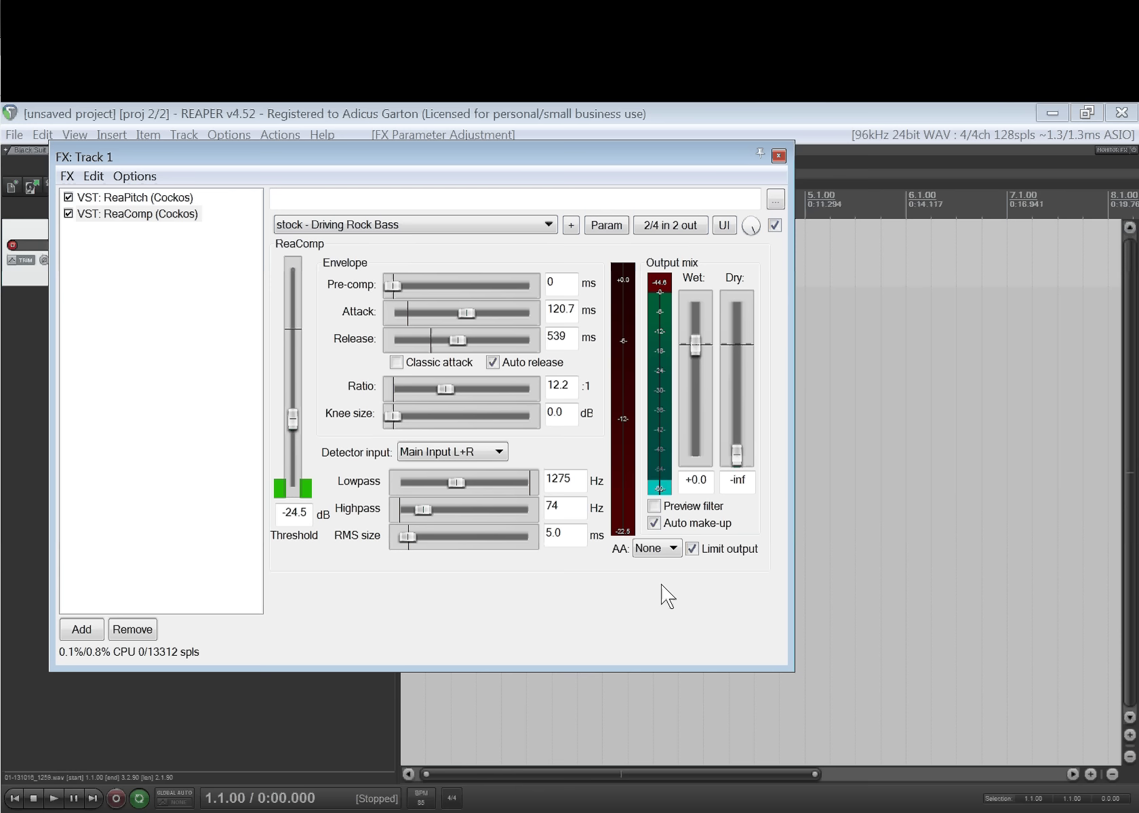
Step: Add the ReaEQ effect after ReaComp in Track 1's effects chain
double_click(166, 332)
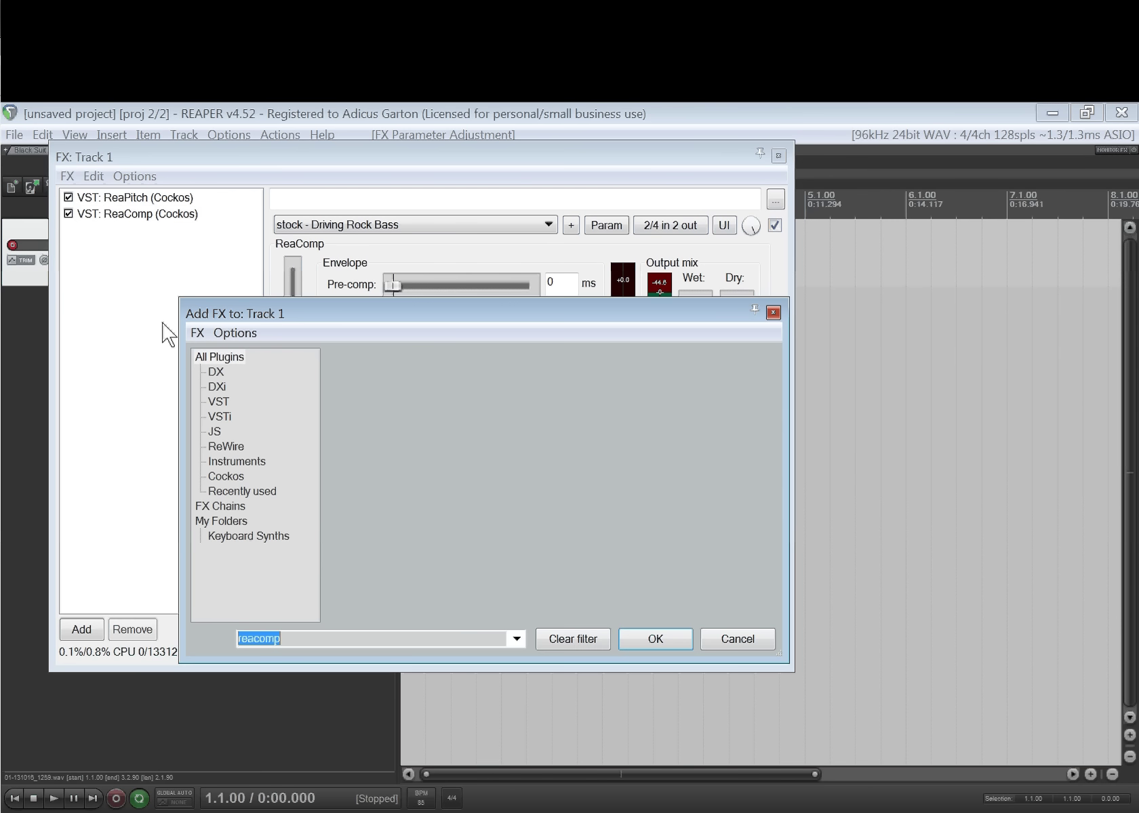
type("reaeq")
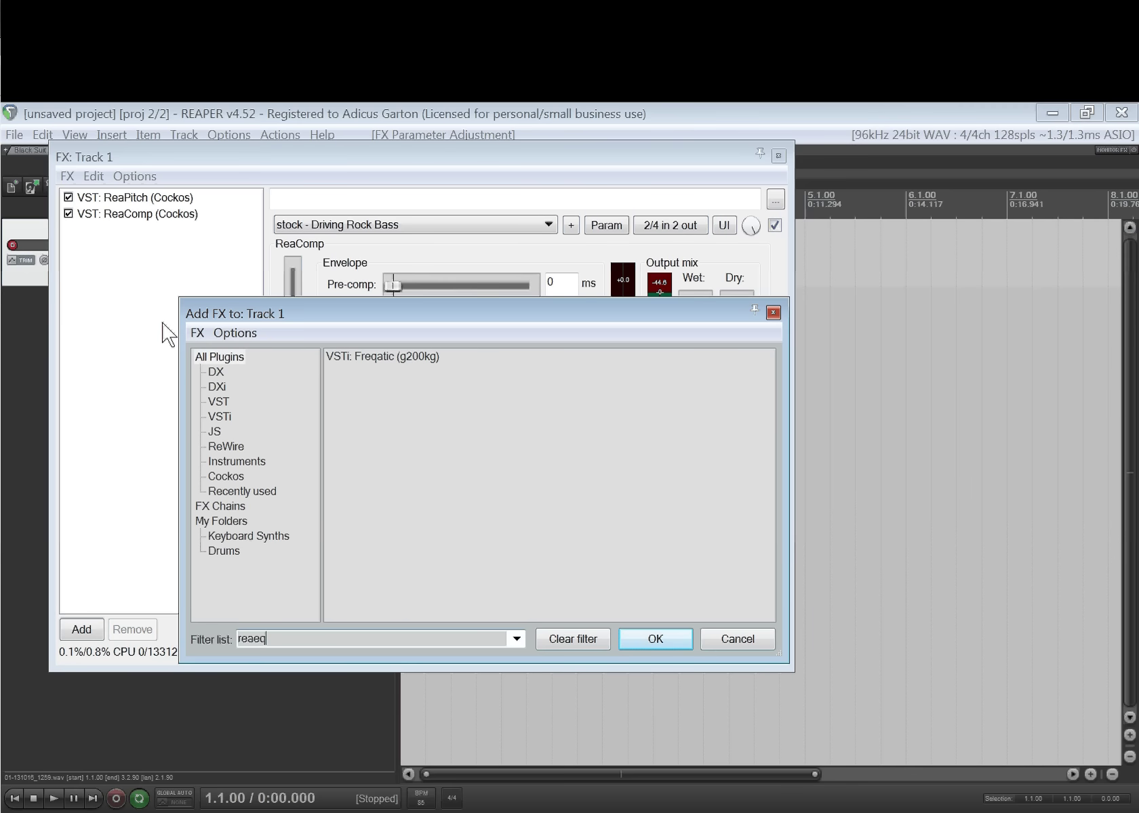
left_click(378, 360)
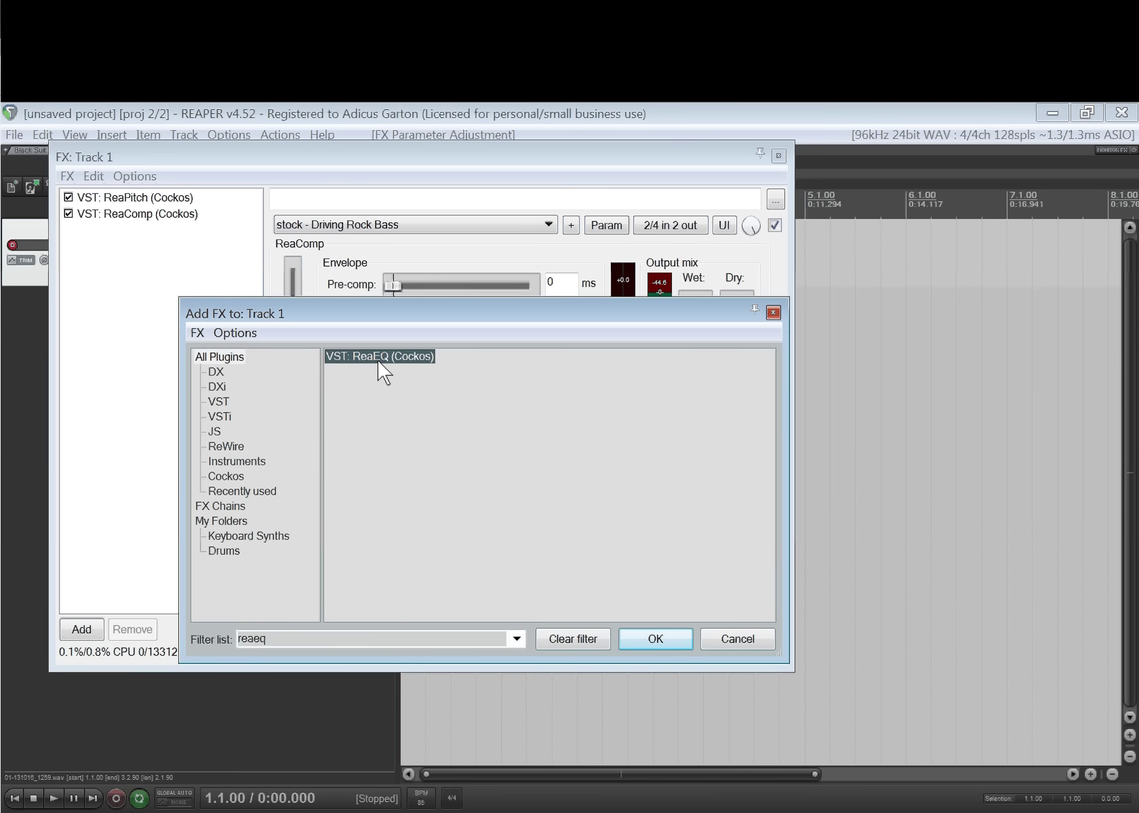
double_click(378, 361)
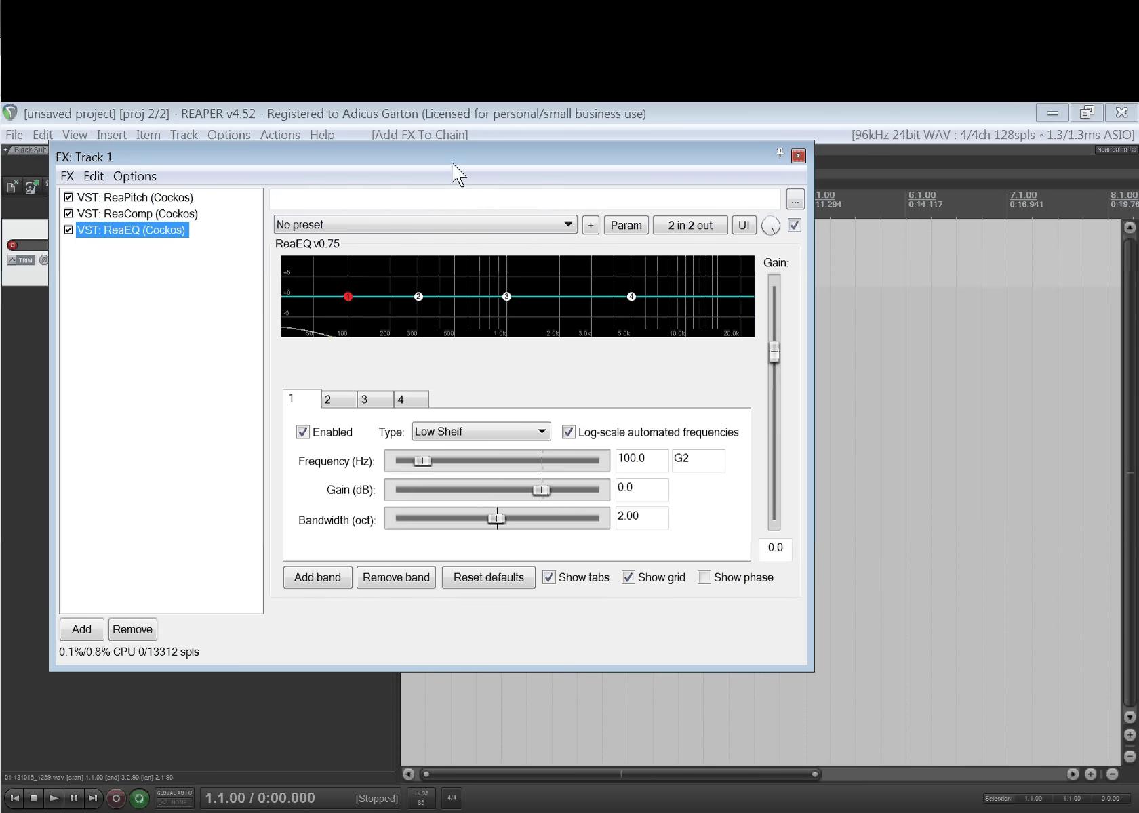
Step: Disarm Track 1 and play its first two bars in a loop, with the time selection spanning 1.1.00 to 3.1.00
left_click_drag(453, 172, 482, 314)
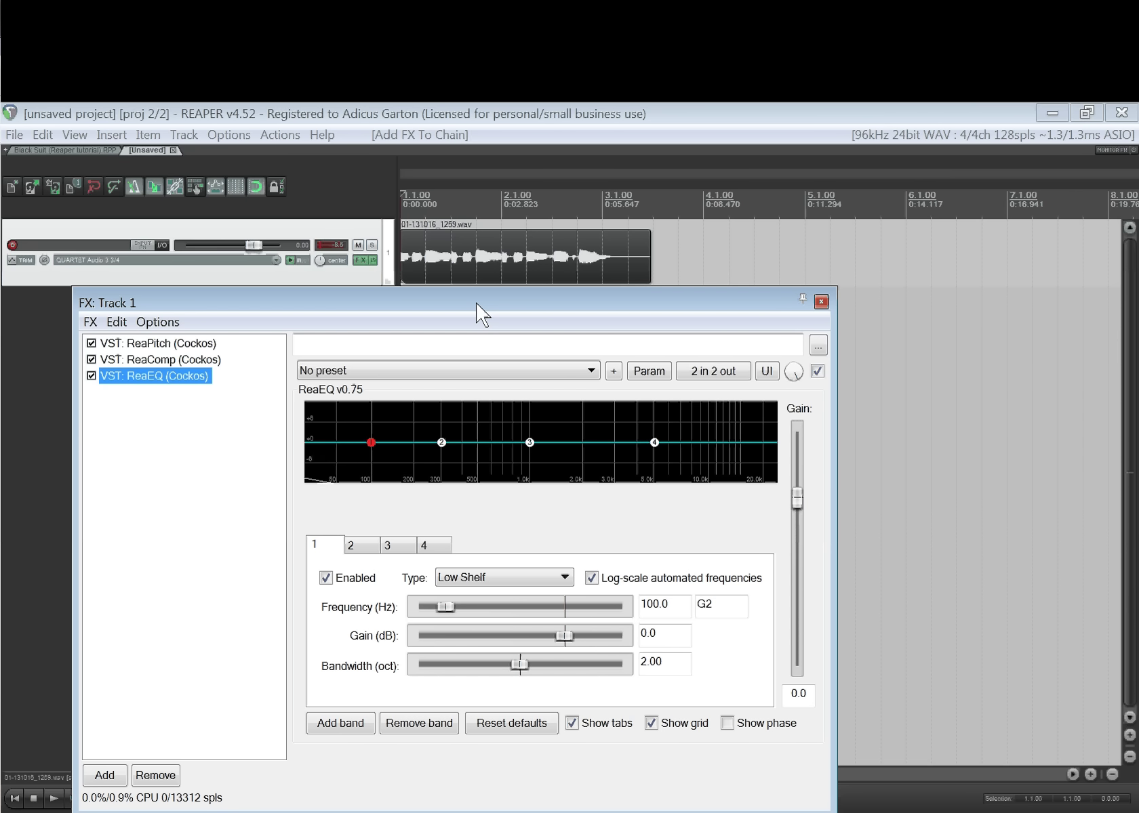
left_click(12, 245)
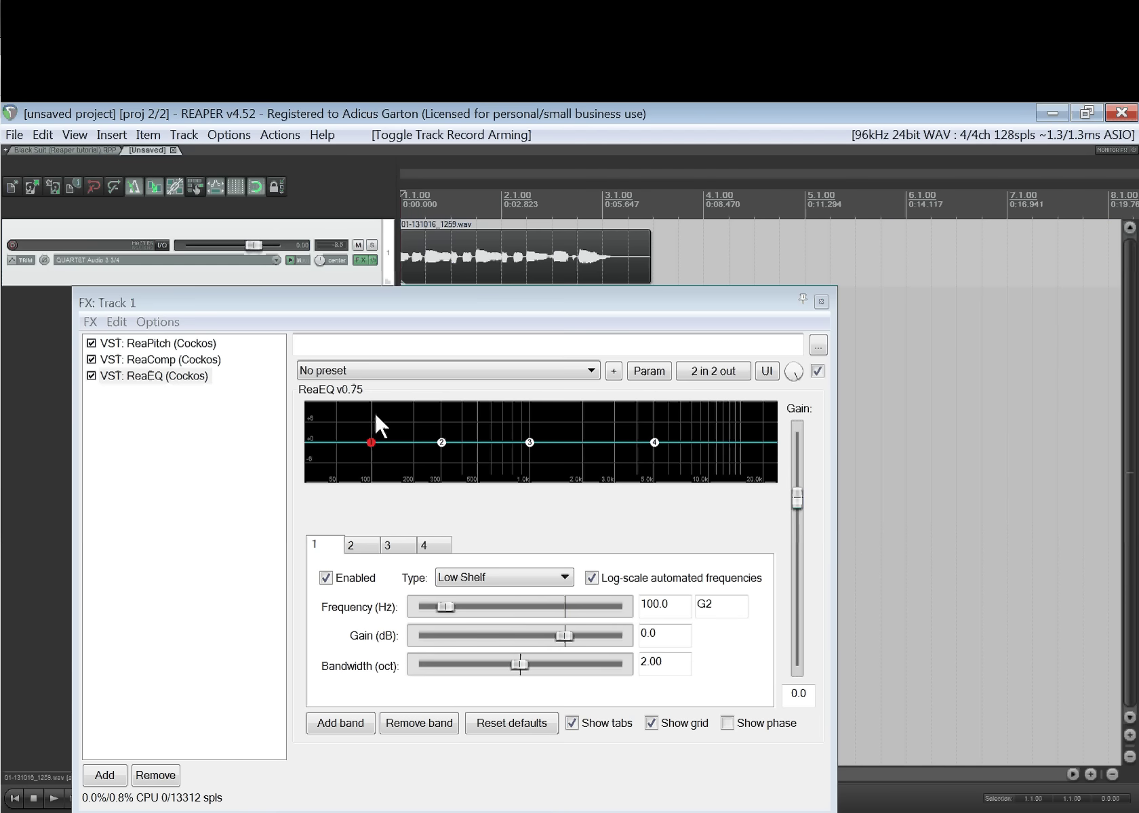
mouse_move(655, 445)
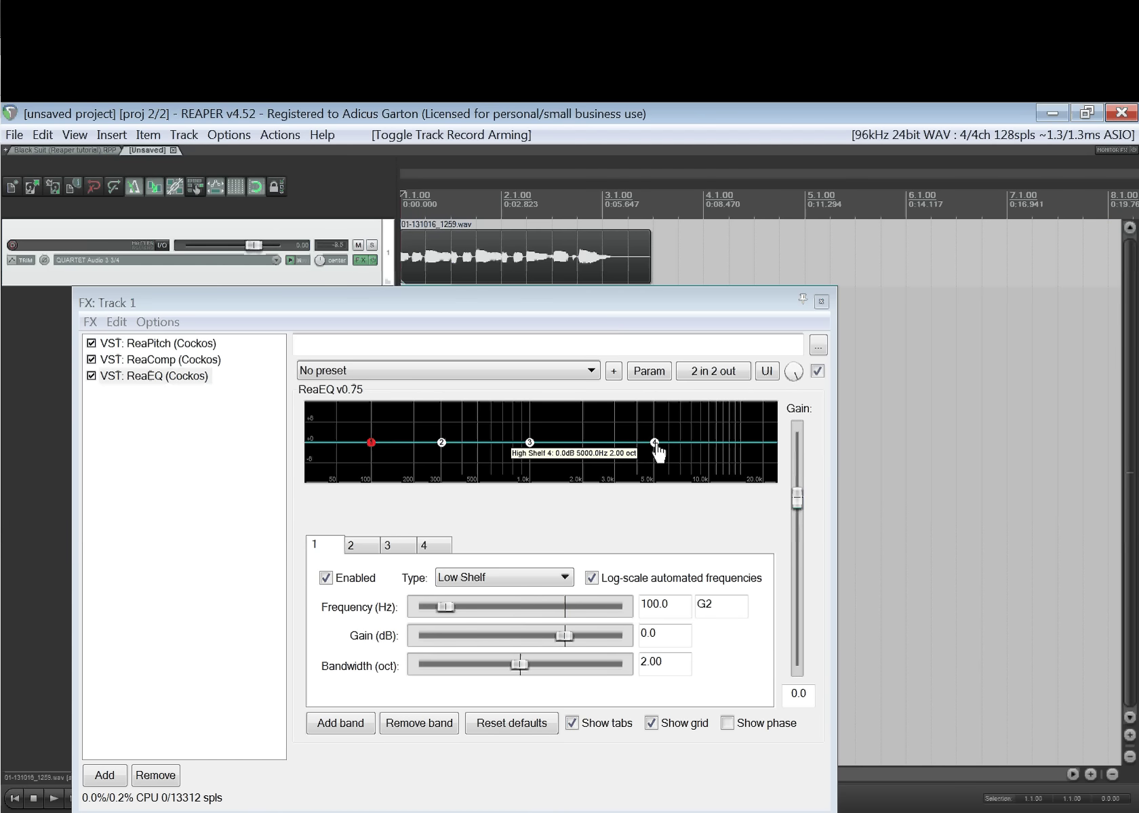
left_click_drag(603, 175, 384, 164)
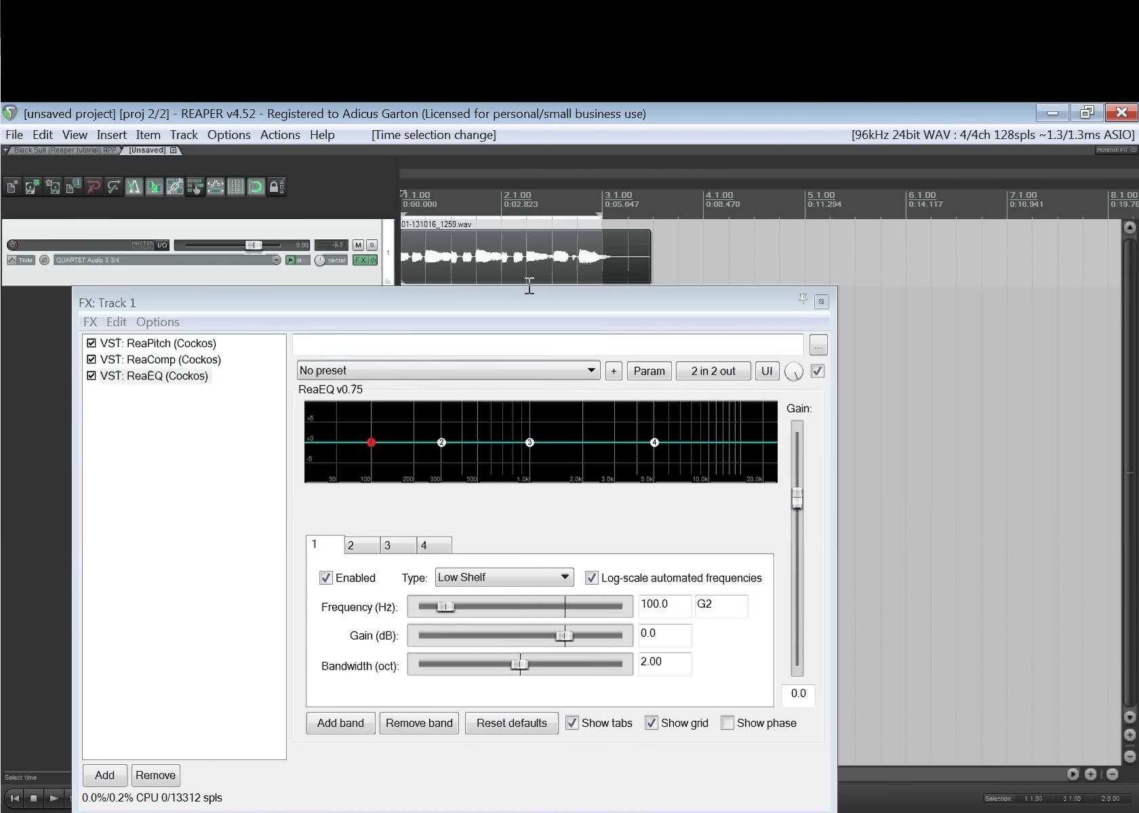
left_click_drag(555, 302, 700, 318)
key("space")
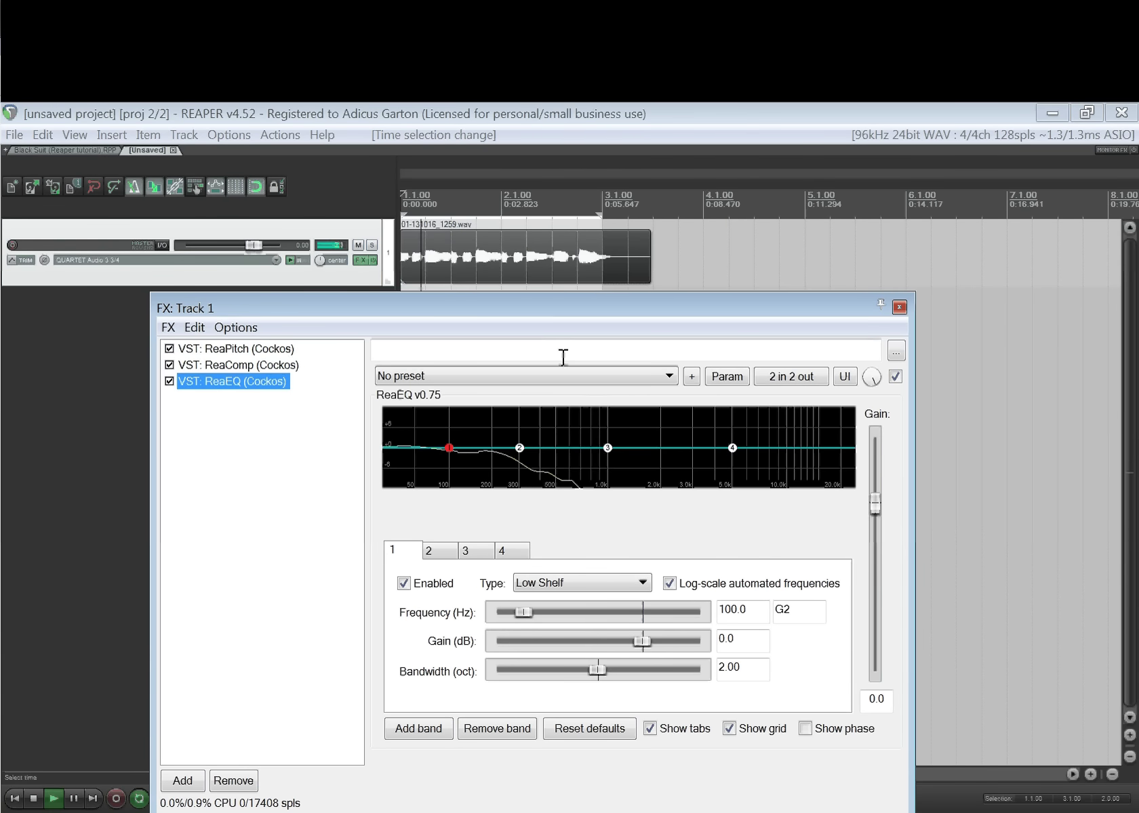
mouse_move(609, 456)
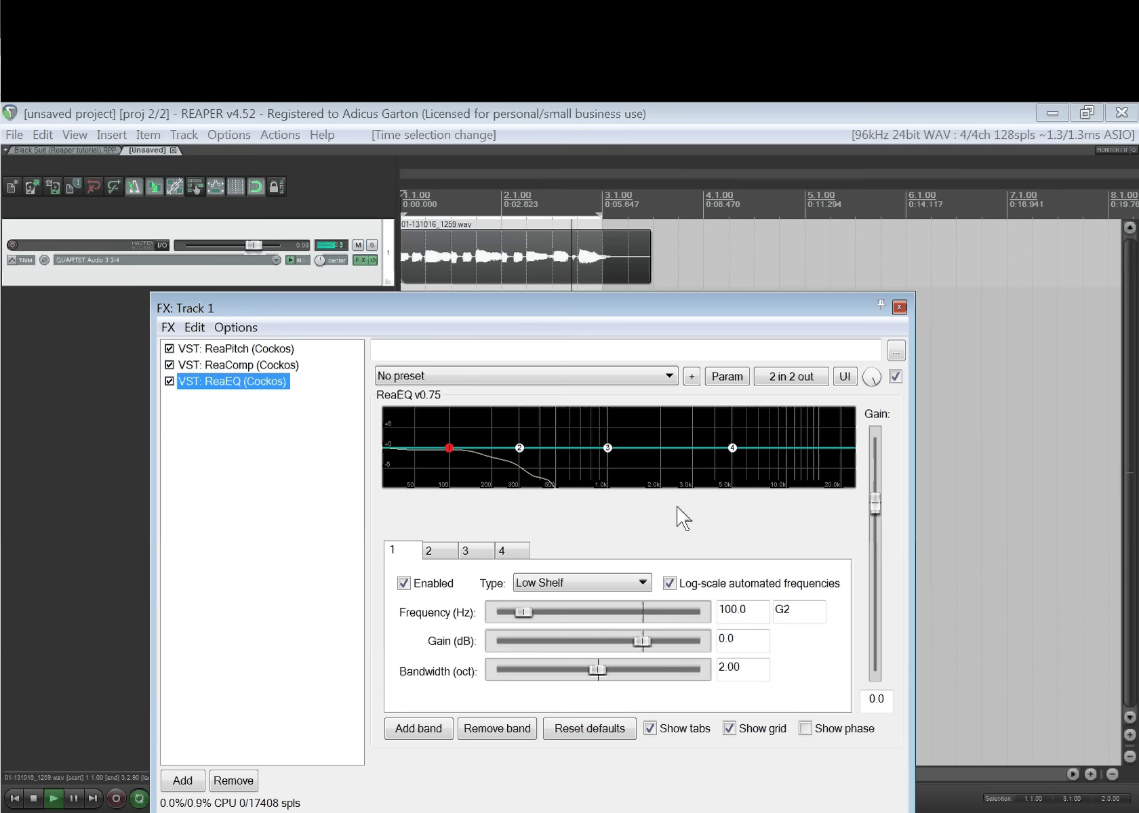
mouse_move(732, 453)
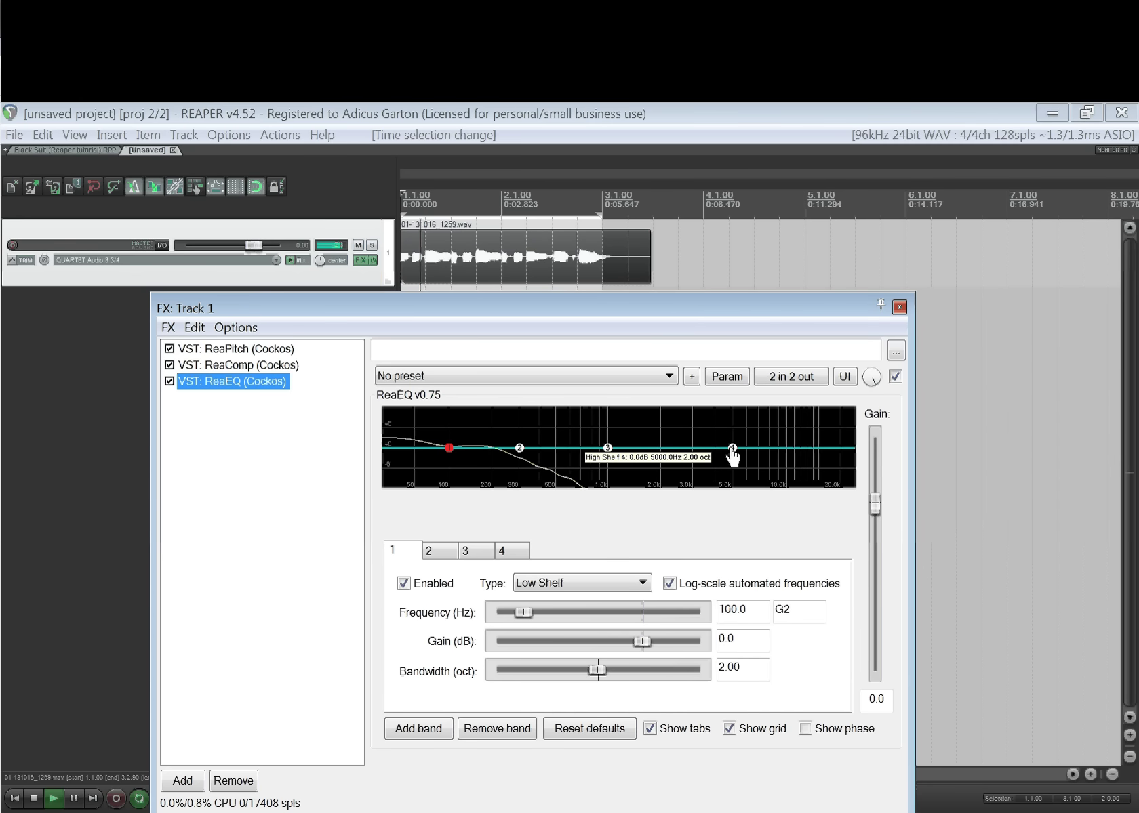
Step: Set ReaEQ's high shelf band 4 to about 418 Hz with -120 dB gain and turn off the metronome
left_click_drag(732, 448, 542, 521)
left_click(131, 180)
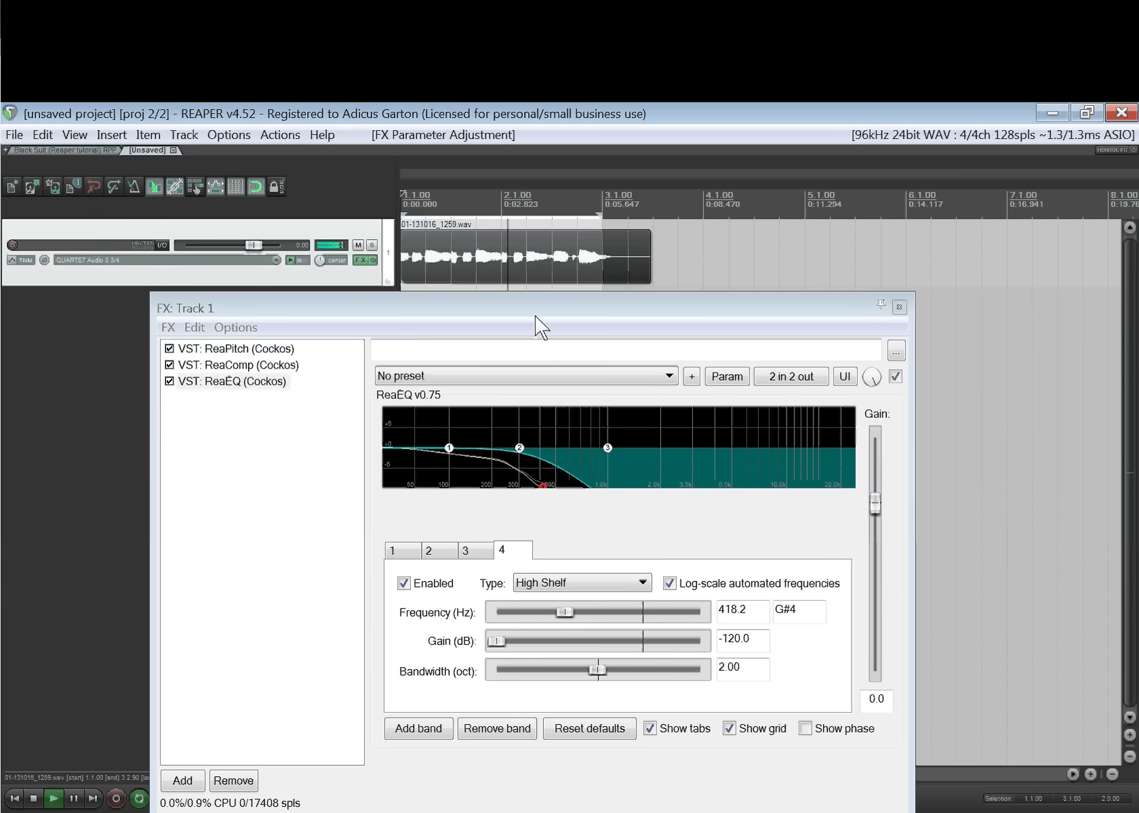
Step: Try Track 1's volume at +1.85 dB and reset it to 0.00 dB
mouse_move(261, 246)
mouse_move(262, 248)
left_mouse_down()
mouse_move(275, 247)
mouse_move(264, 256)
left_mouse_up()
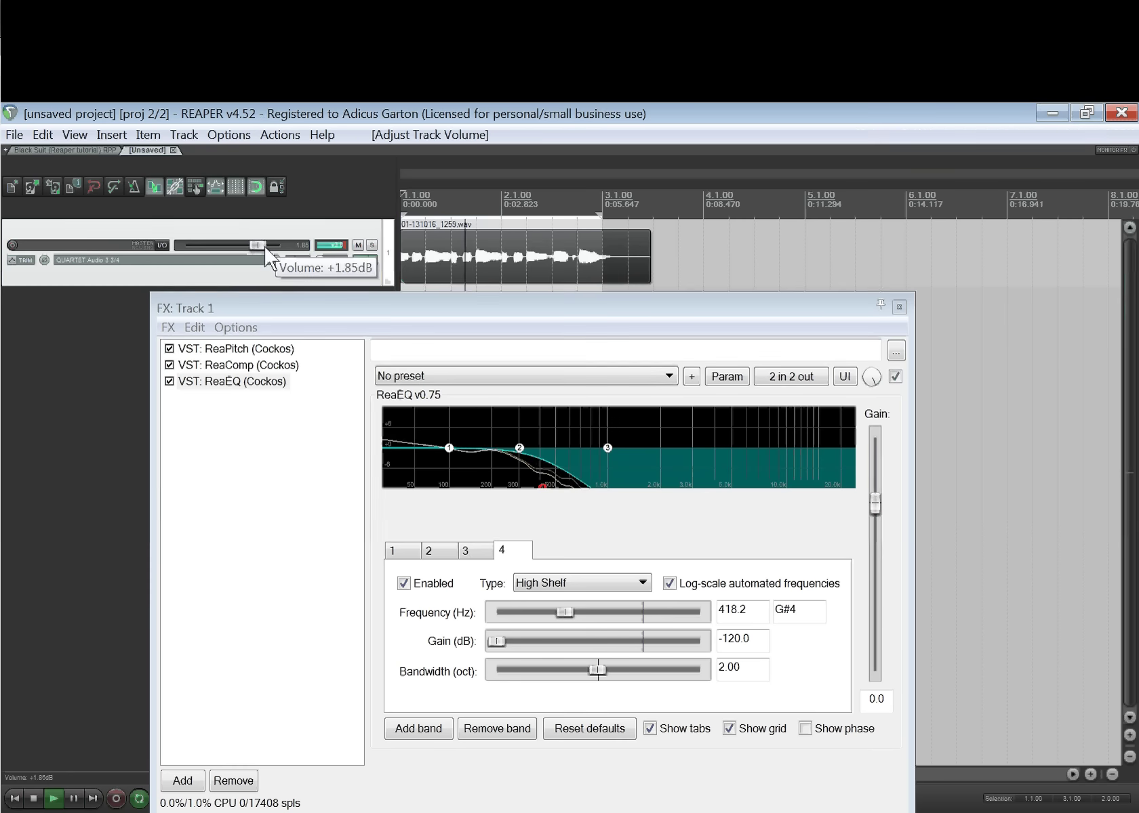
double_click(265, 246)
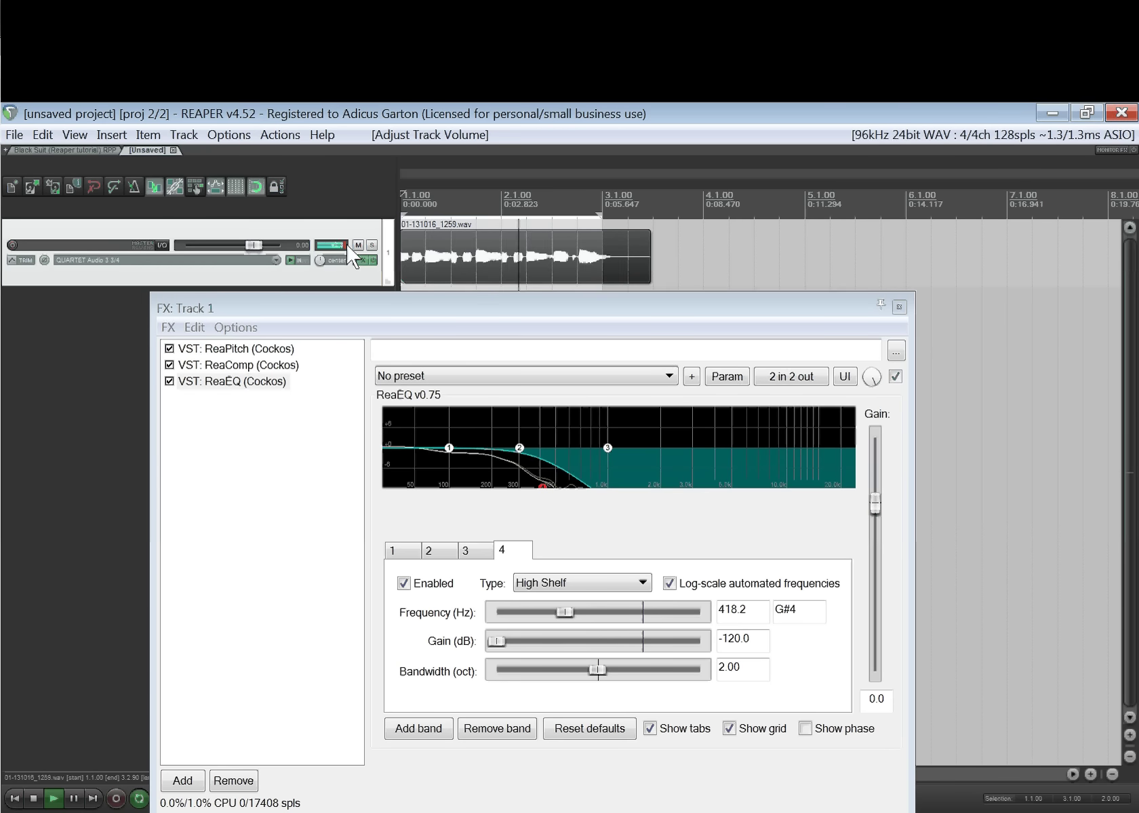
Step: Stop playback and add the AmpliTube3 amp simulator after ReaEQ in Track 1's effects chain
key("space")
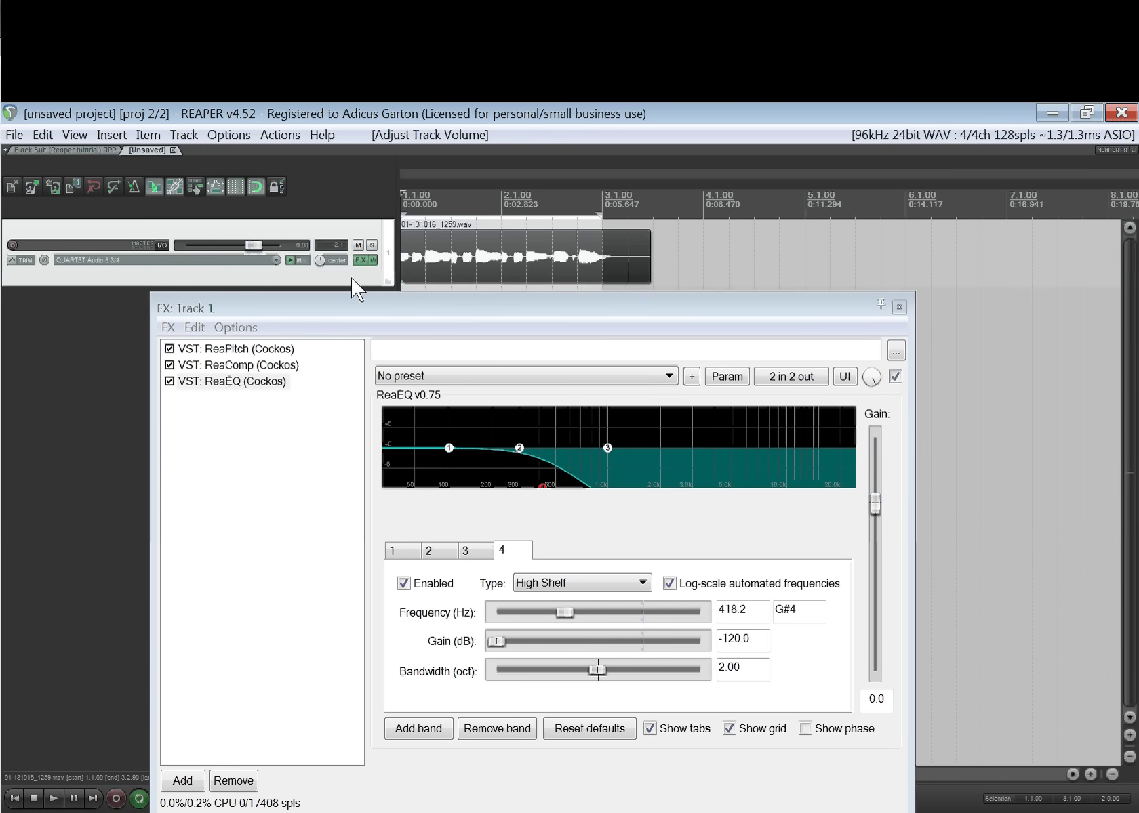
left_click(293, 458)
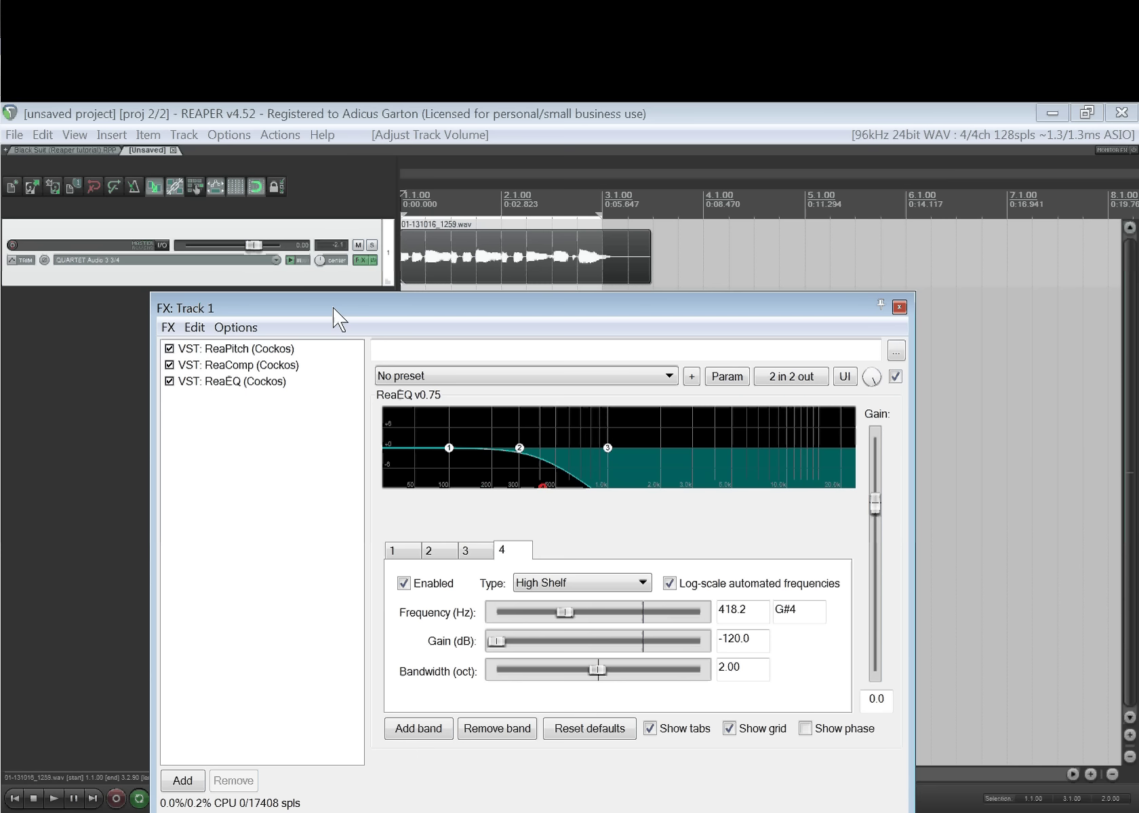
double_click(255, 512)
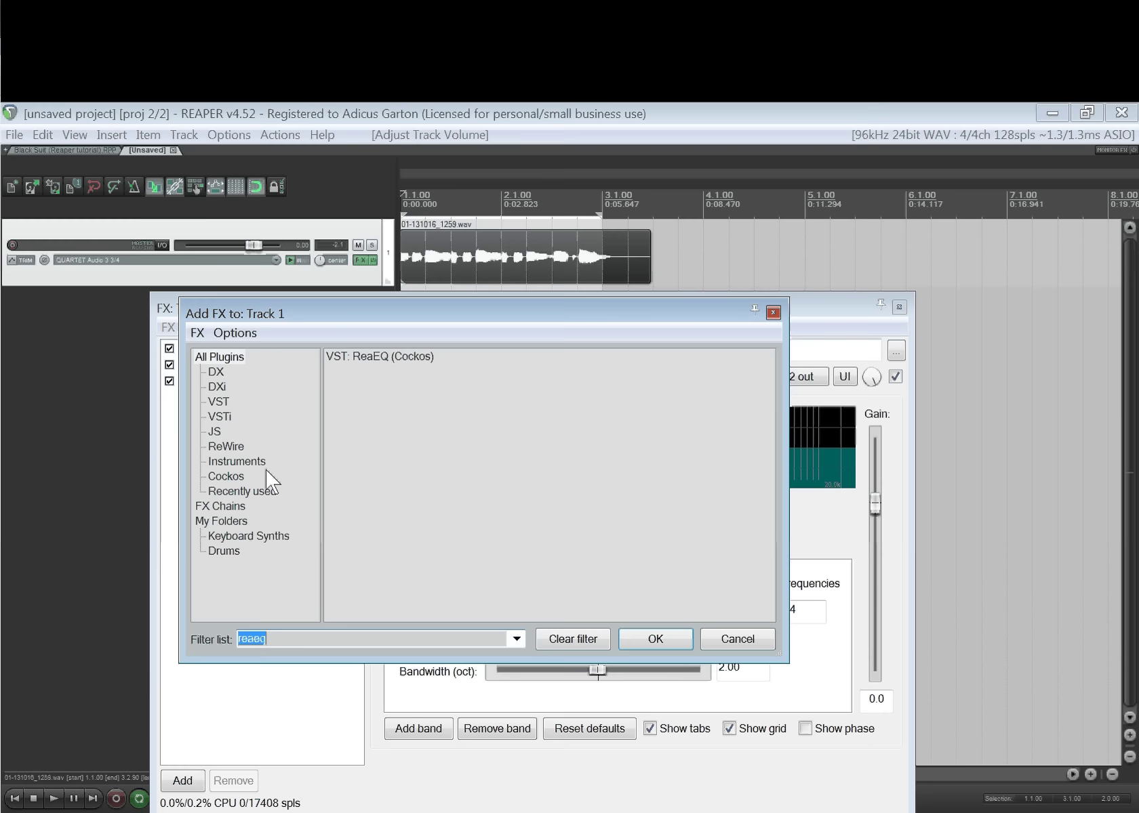
type("amp")
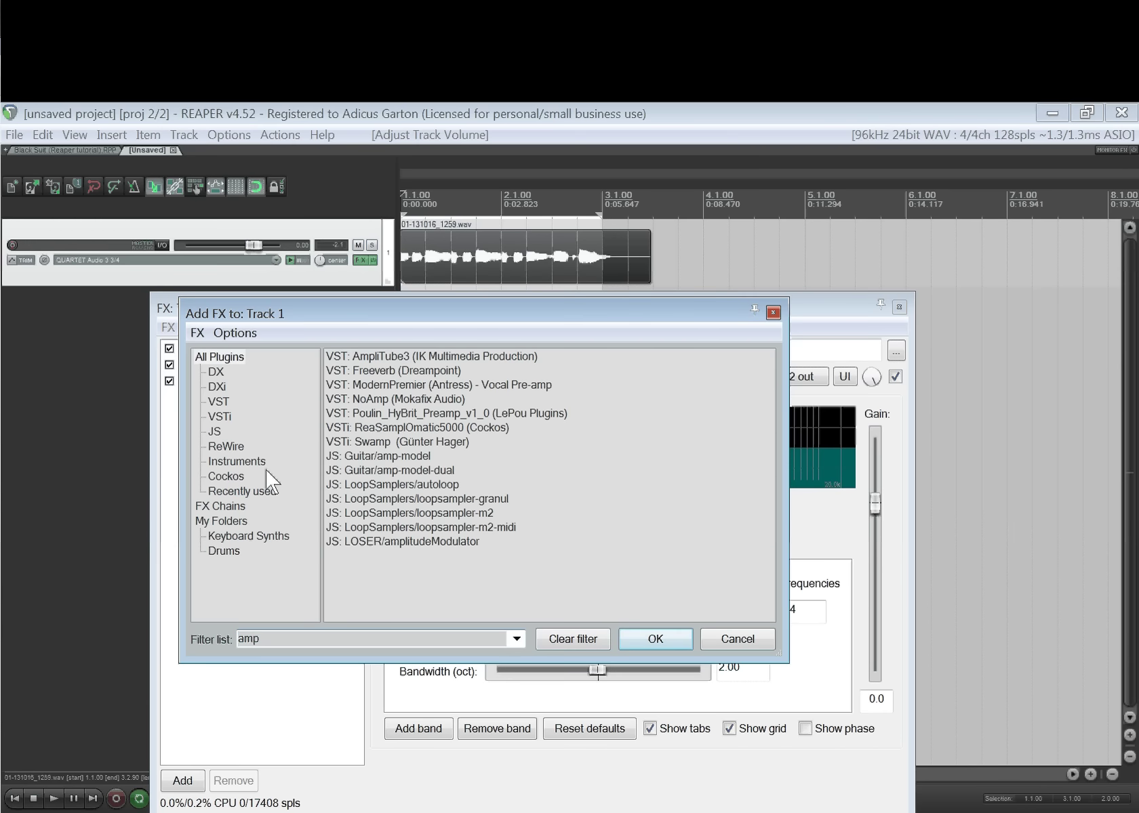
left_click(428, 357)
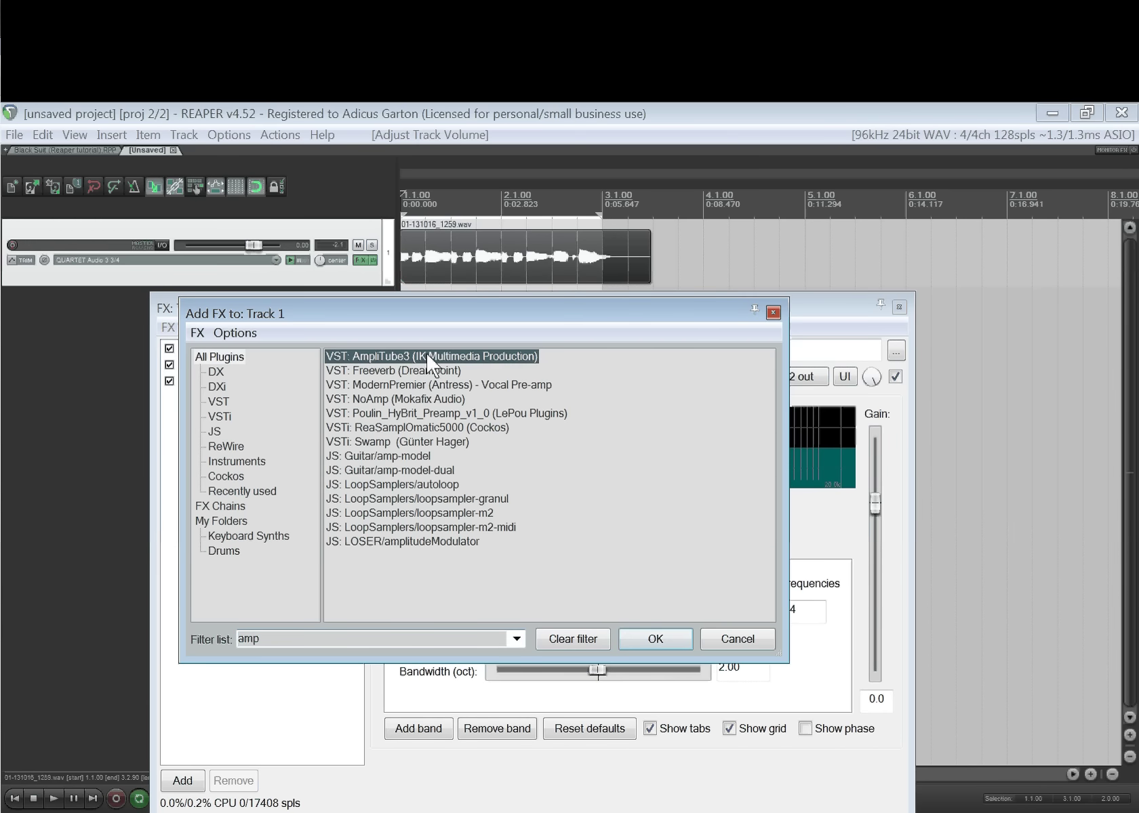
double_click(428, 356)
Step: Load AmpliTube's "Bass 2" preset from the AmpliTube Free Complete Rigs bass collection
left_click(429, 365)
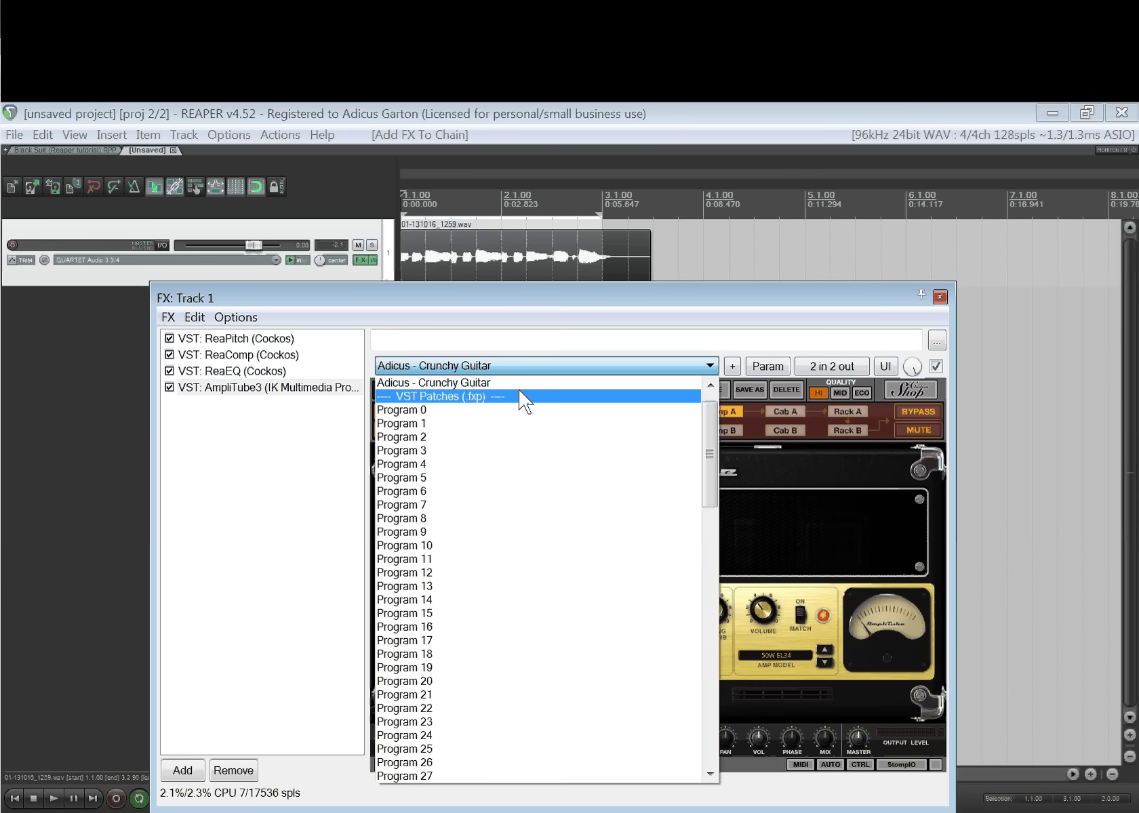
left_click(559, 383)
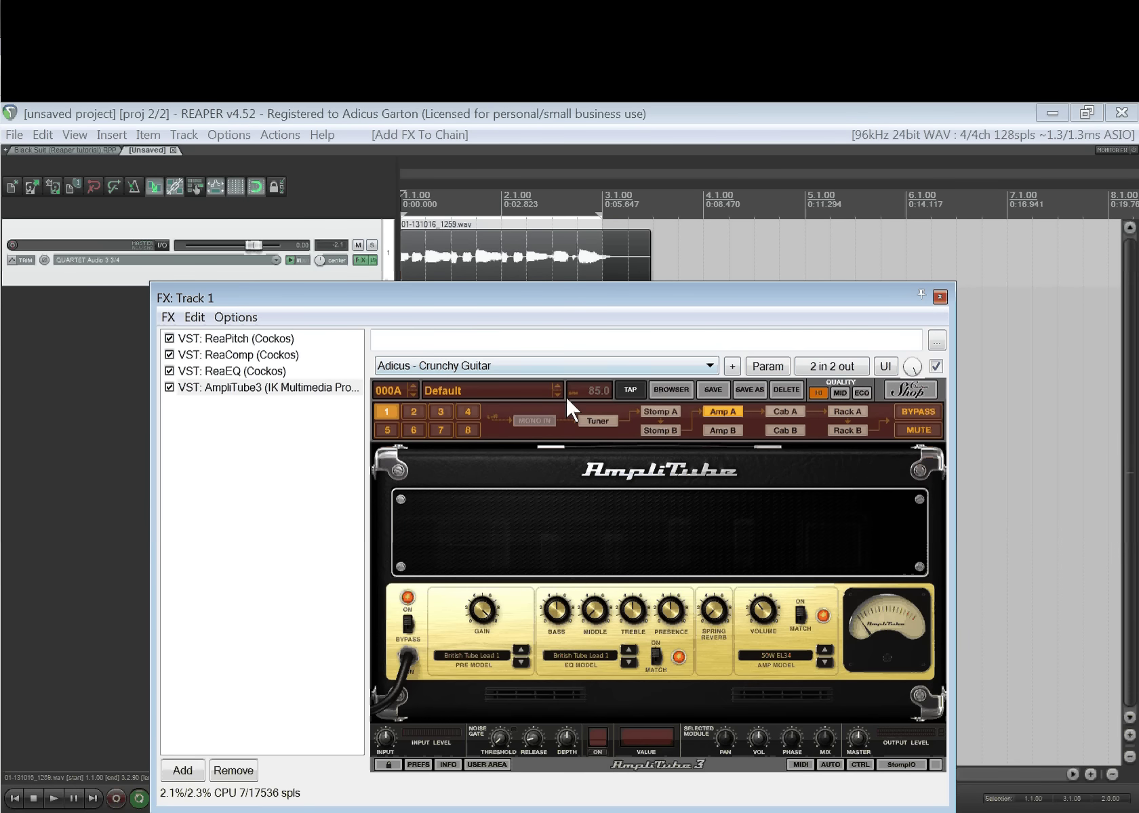
left_click(565, 396)
mouse_move(681, 434)
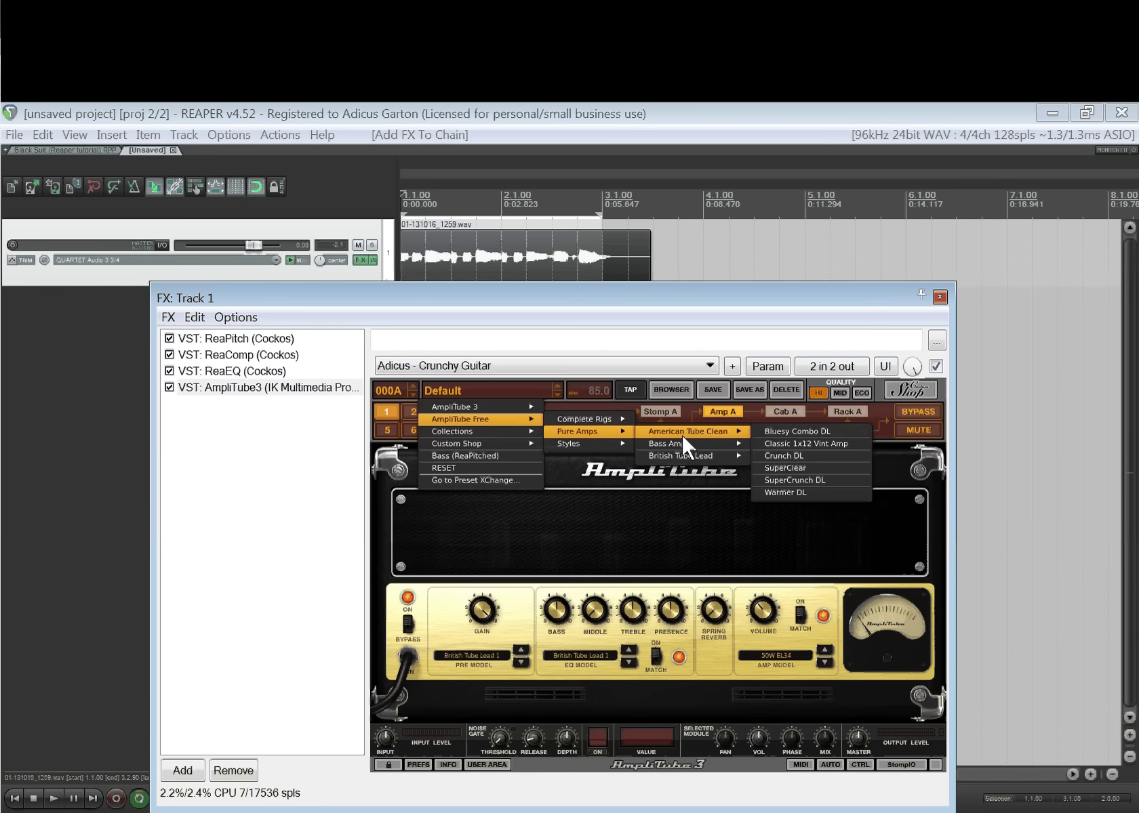
mouse_move(614, 418)
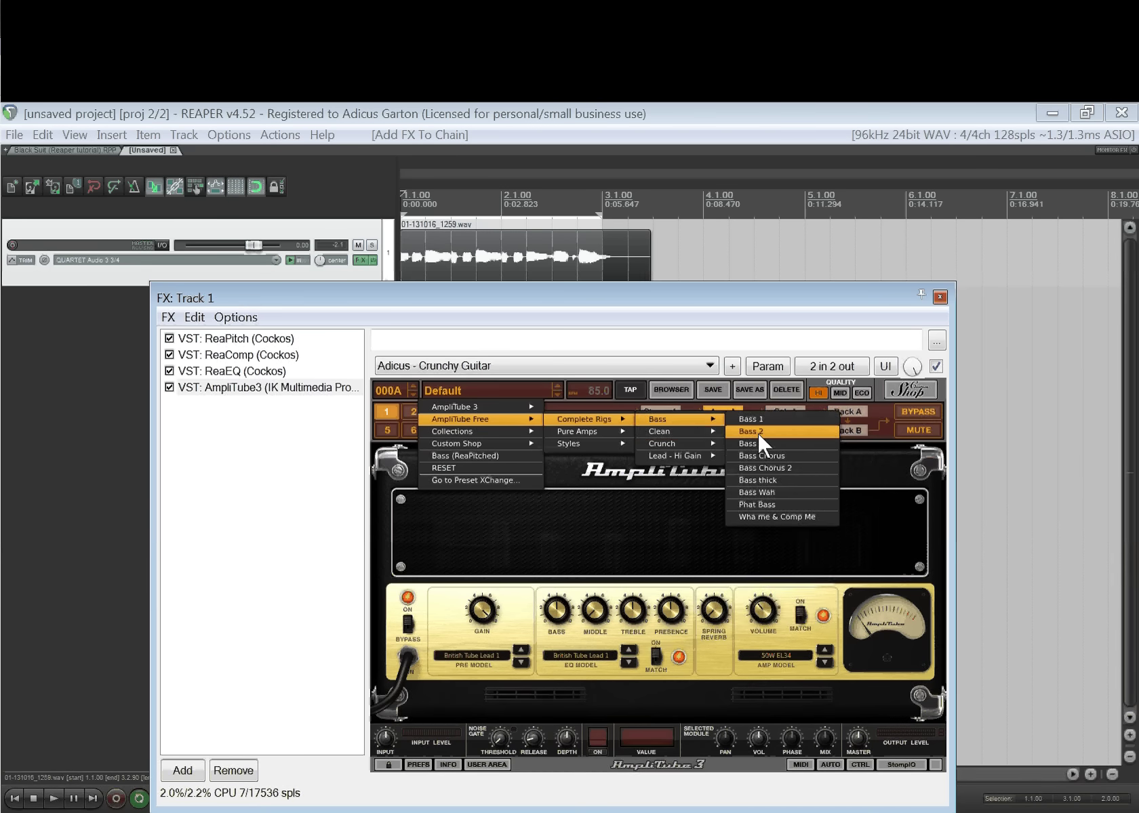
left_click(758, 432)
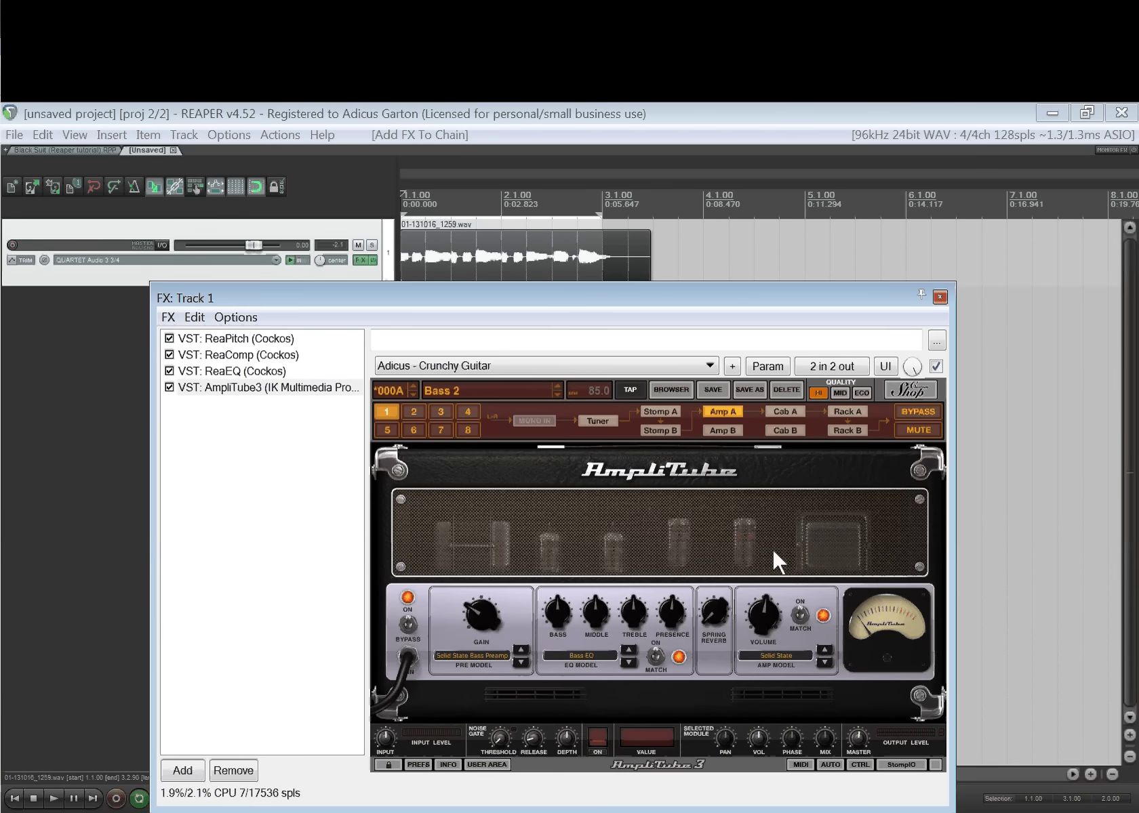
Step: Play the loop while setting AmpliTube's input level to 2.1 dB and master output to 15.0 dB, and close the effects window
left_click(786, 410)
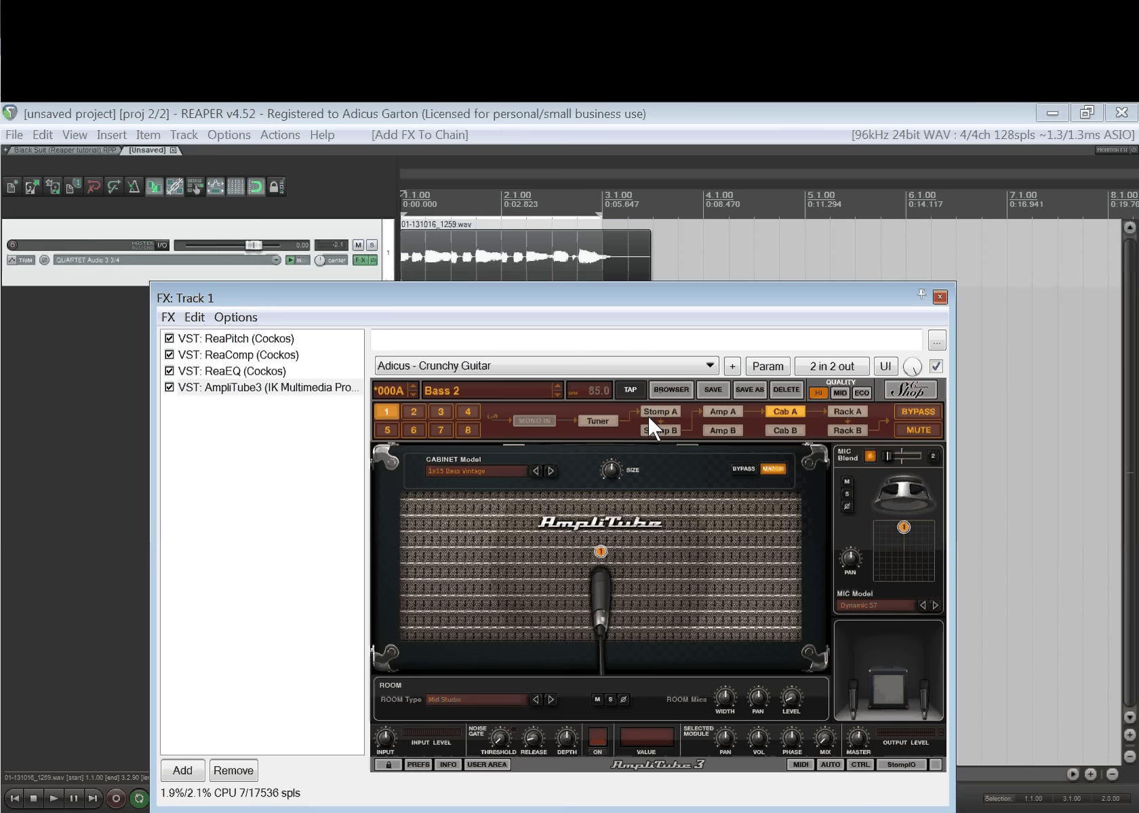
left_click(720, 411)
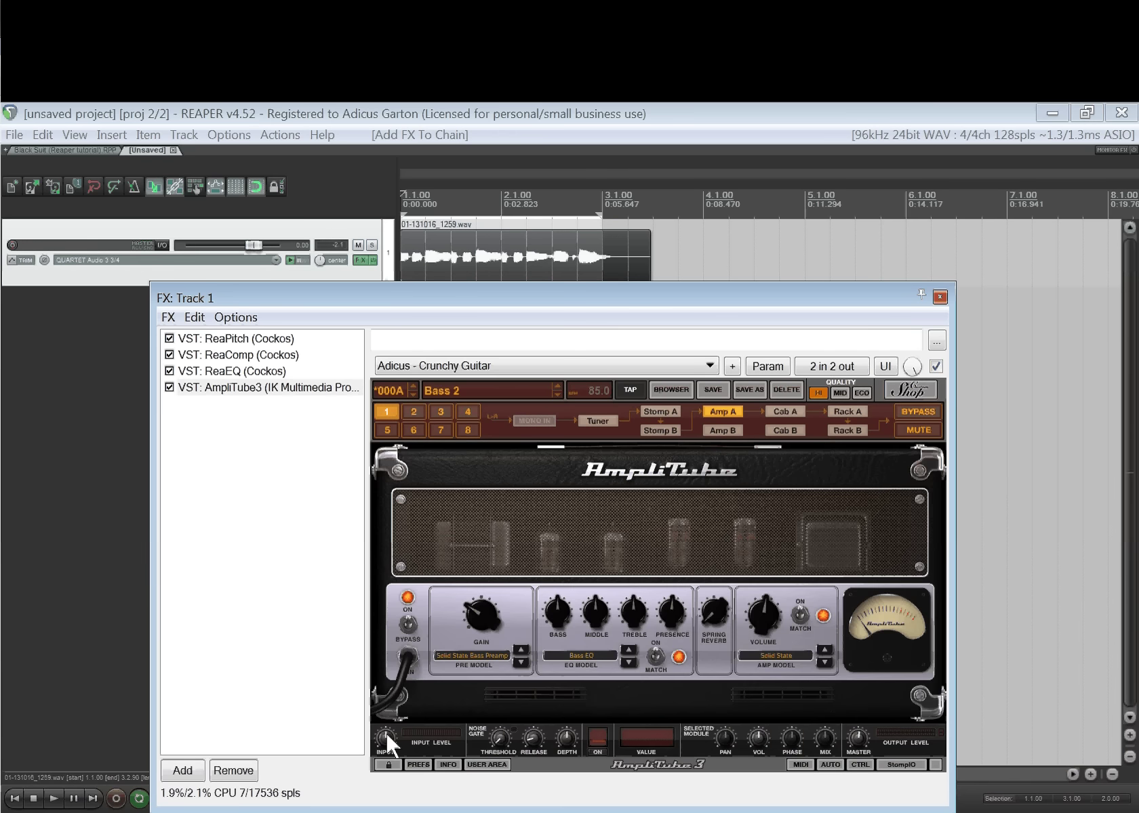
key("space")
left_click_drag(386, 732, 384, 725)
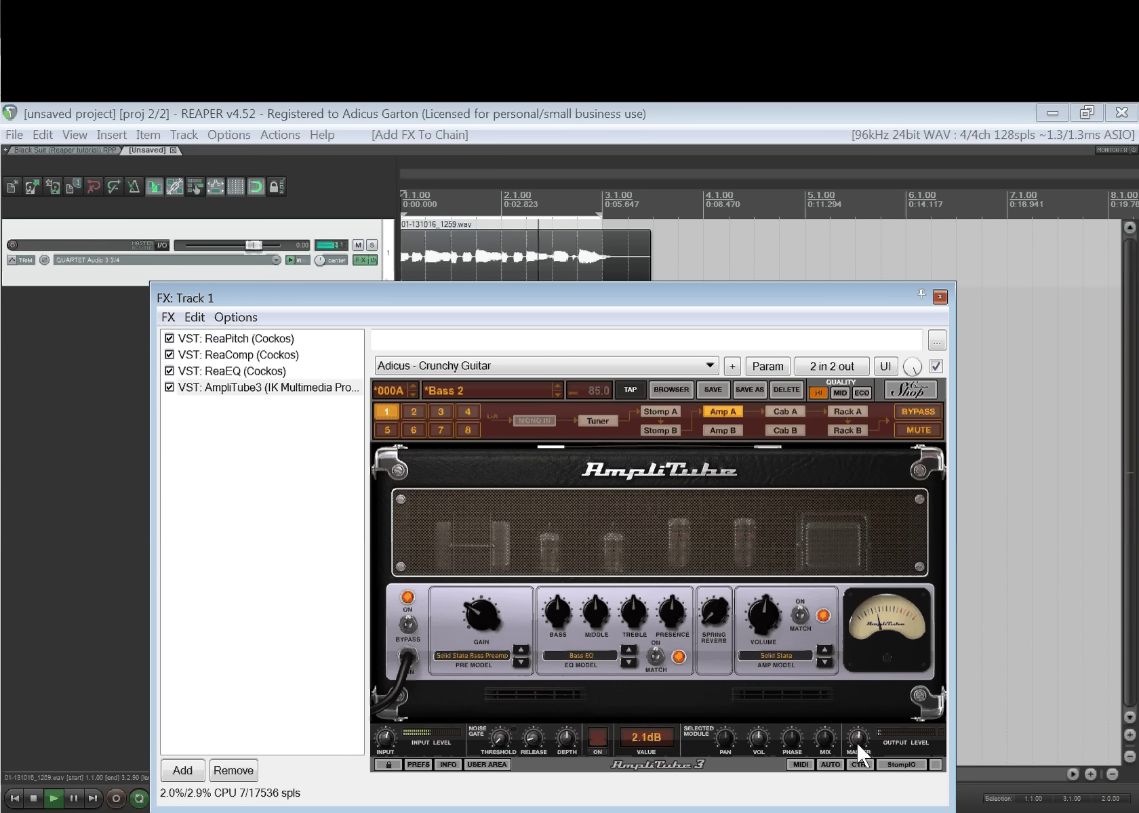
left_click_drag(856, 742, 846, 700)
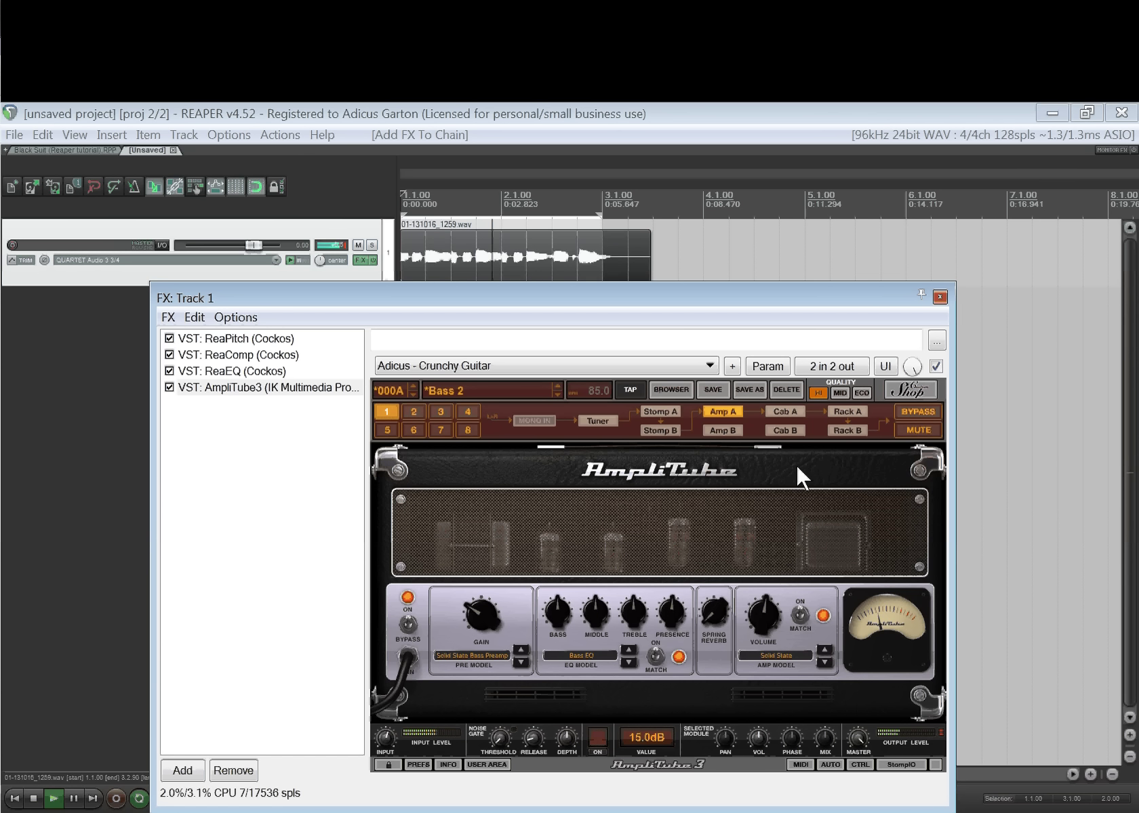
left_click(347, 244)
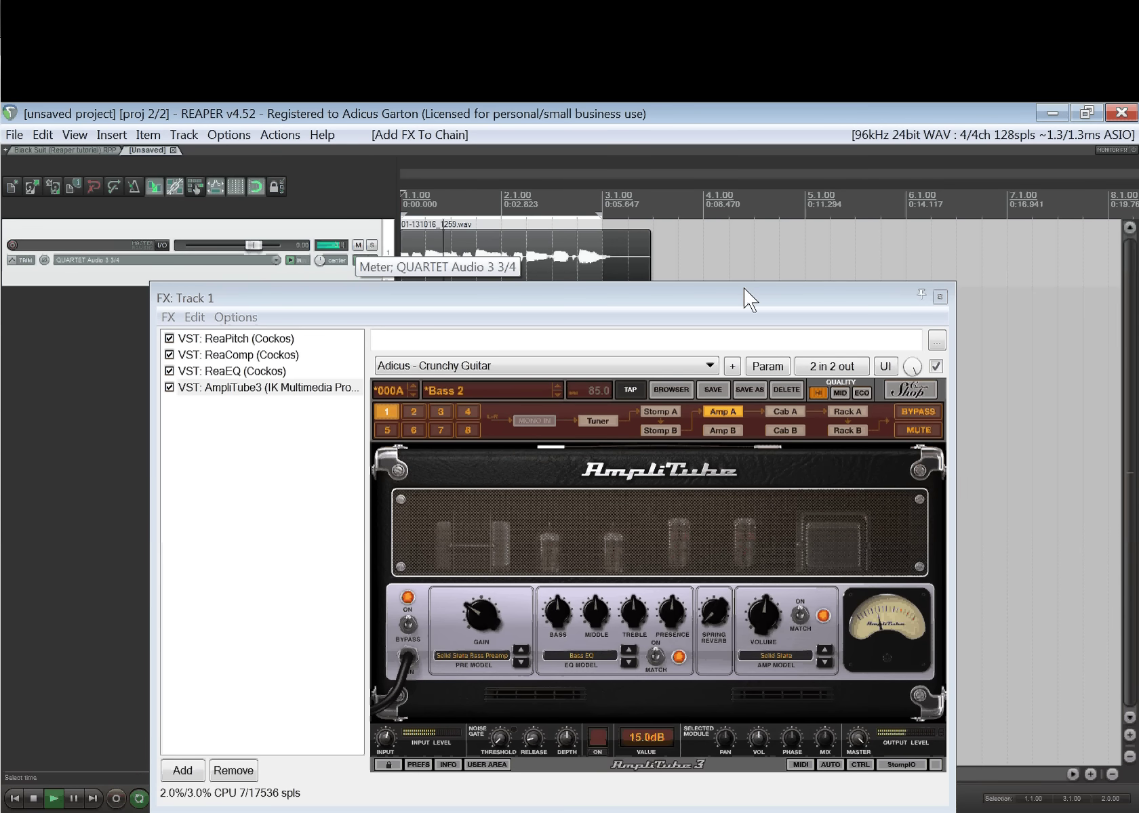
key("space")
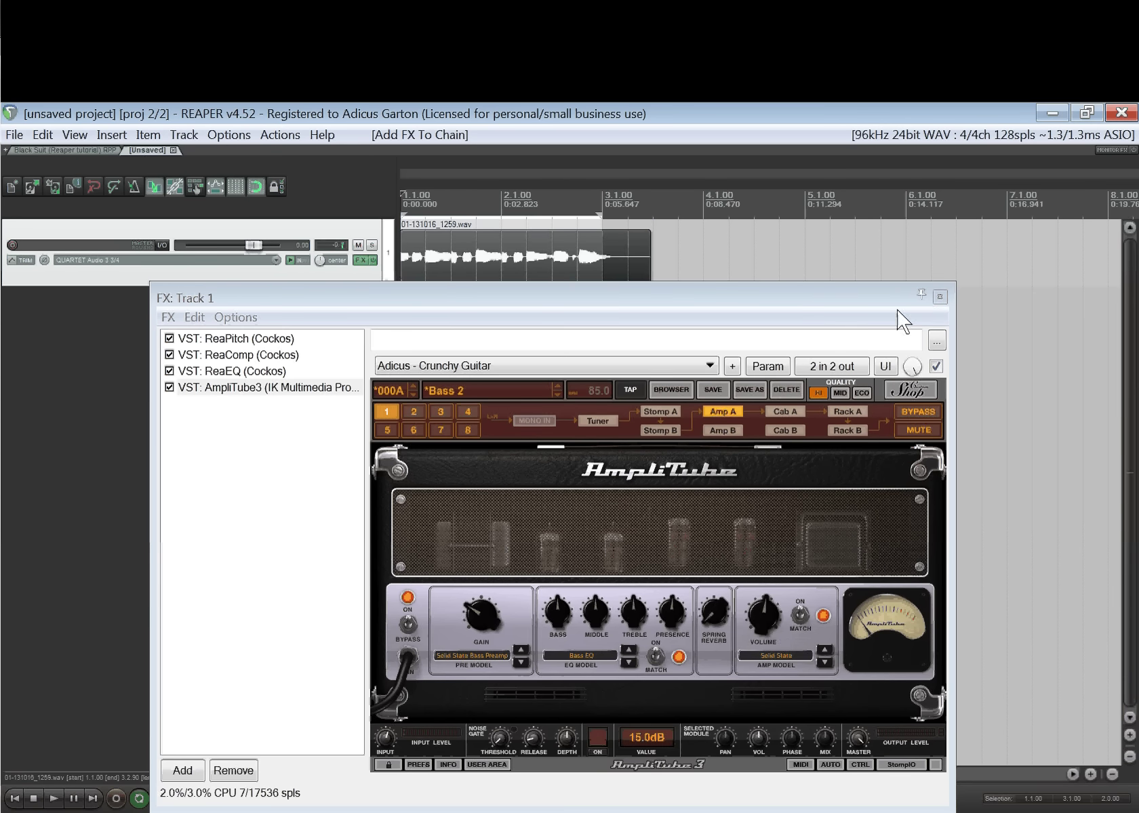
left_click(938, 298)
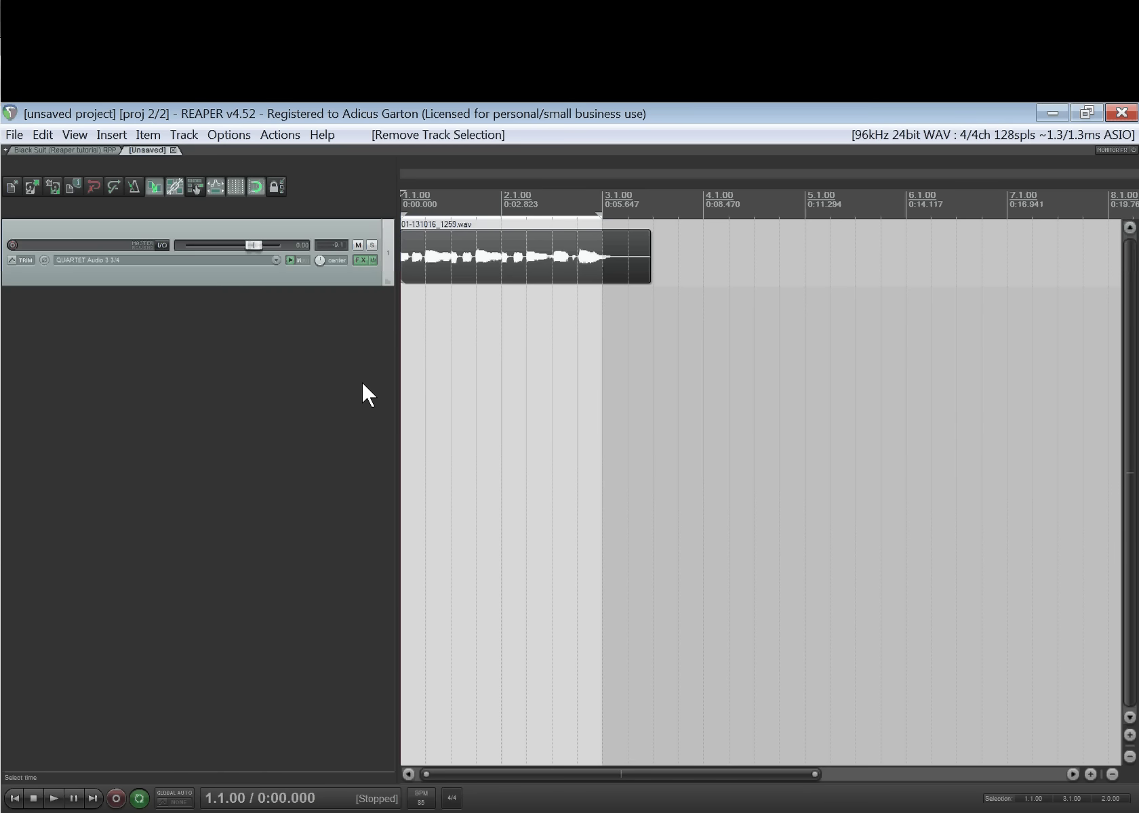
Step: Mute Track 1 and insert the 4Front Bass Module virtual instrument on a new track, closing its plug-in windows
left_click(357, 244)
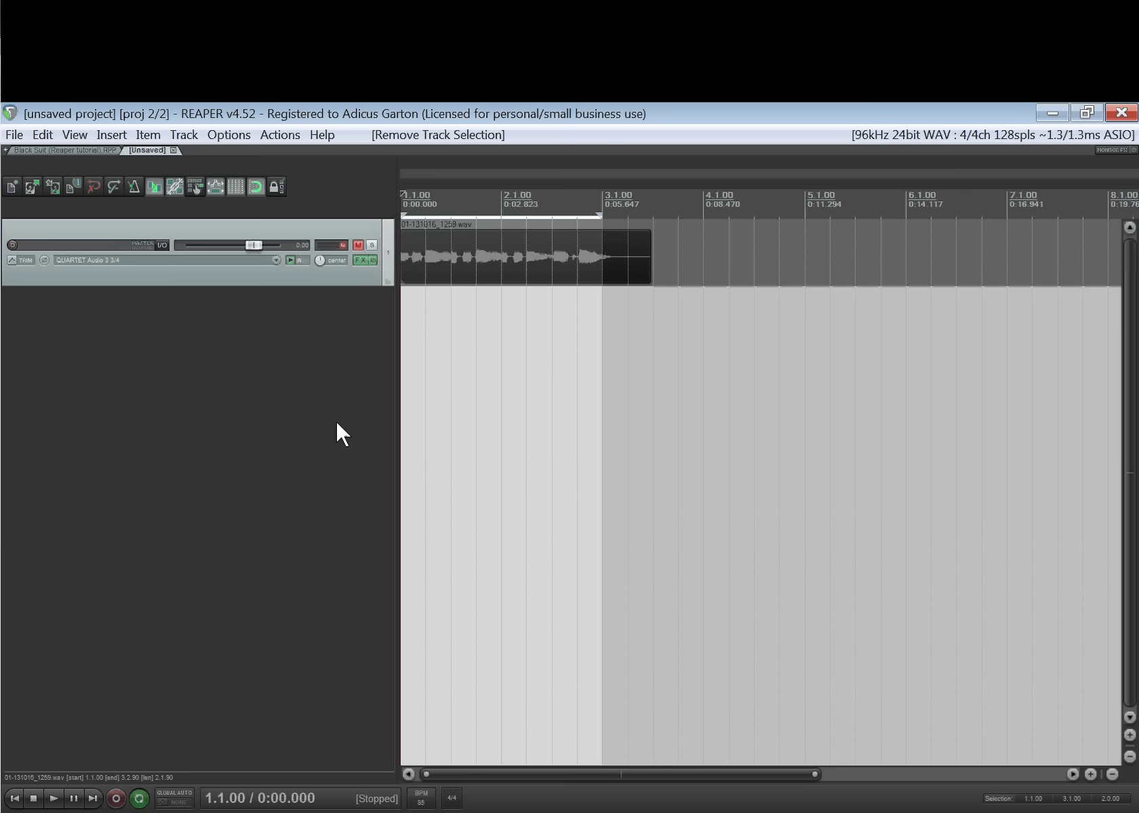
right_click(245, 316)
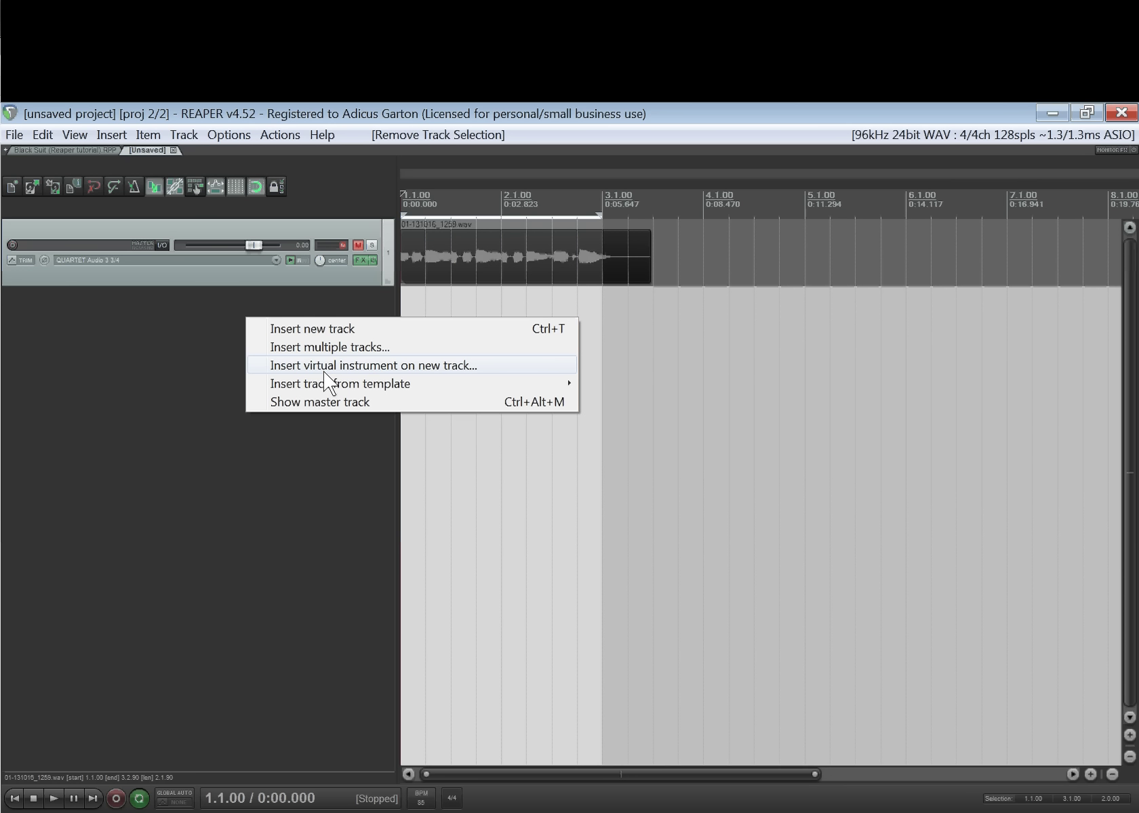
left_click(486, 366)
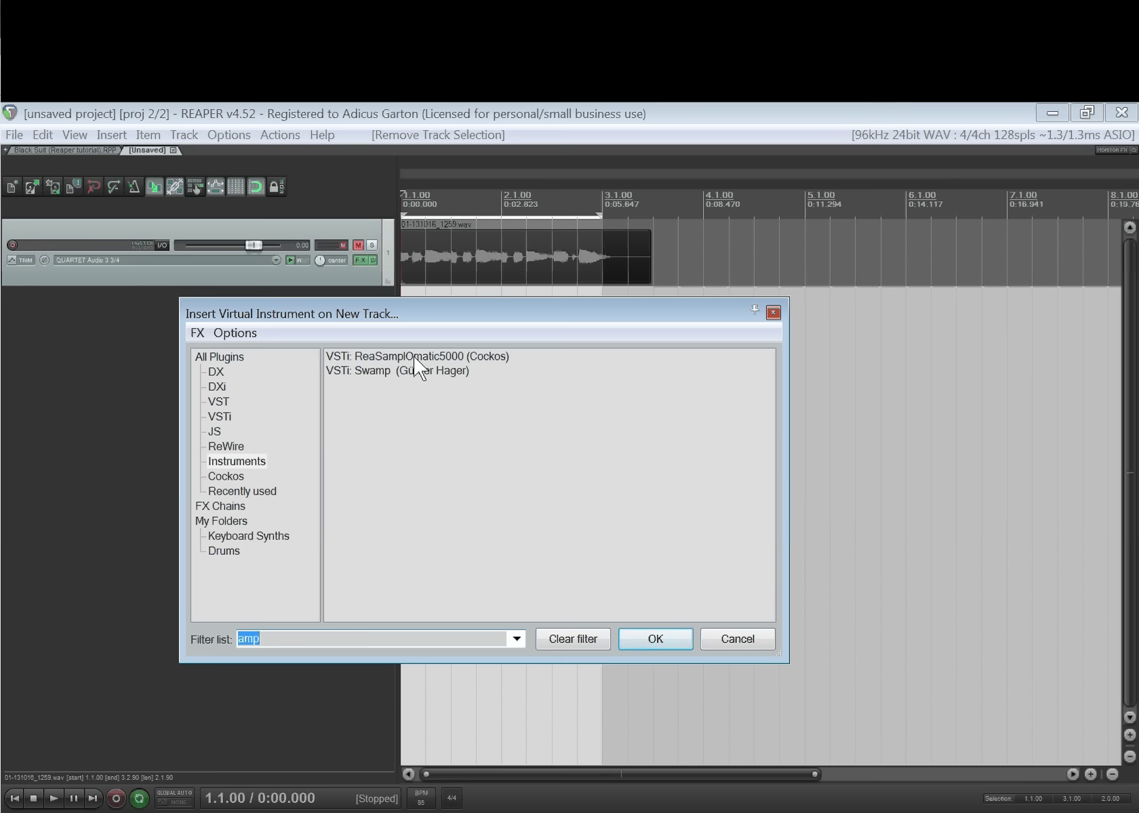
key("BackSpace")
type("bass")
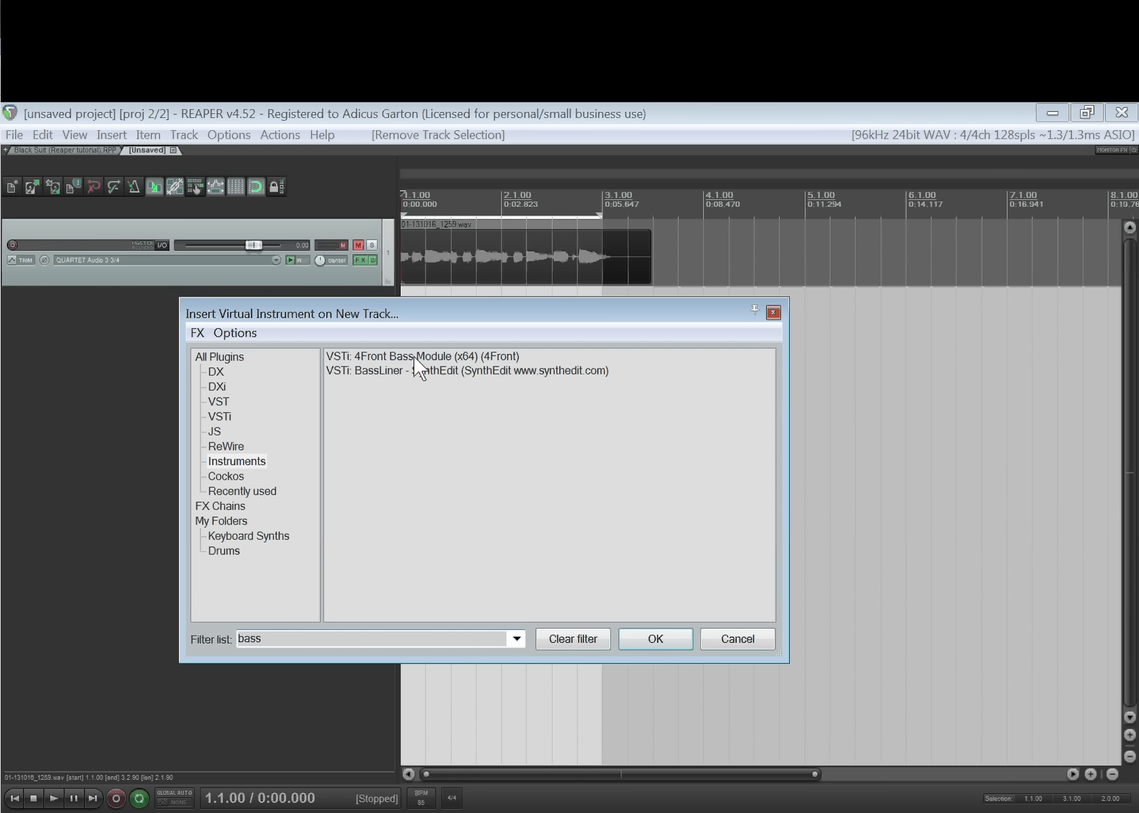
double_click(415, 358)
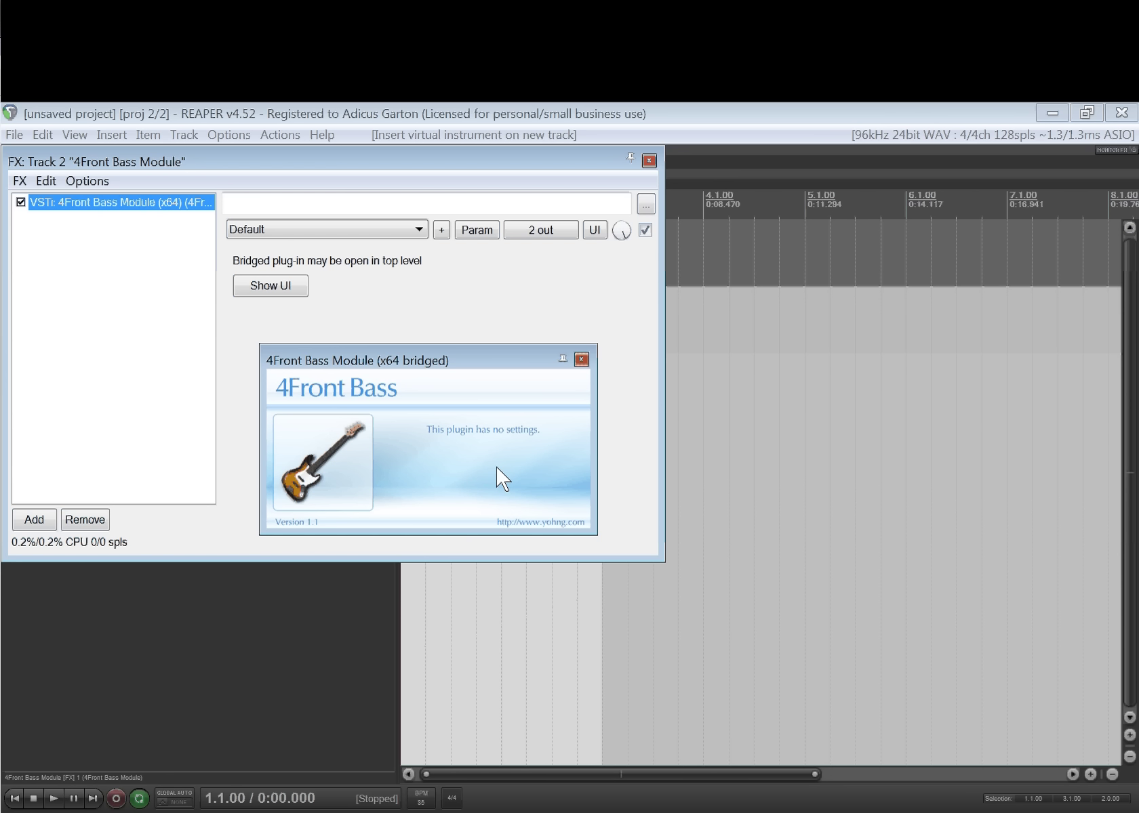
left_click_drag(468, 162, 510, 380)
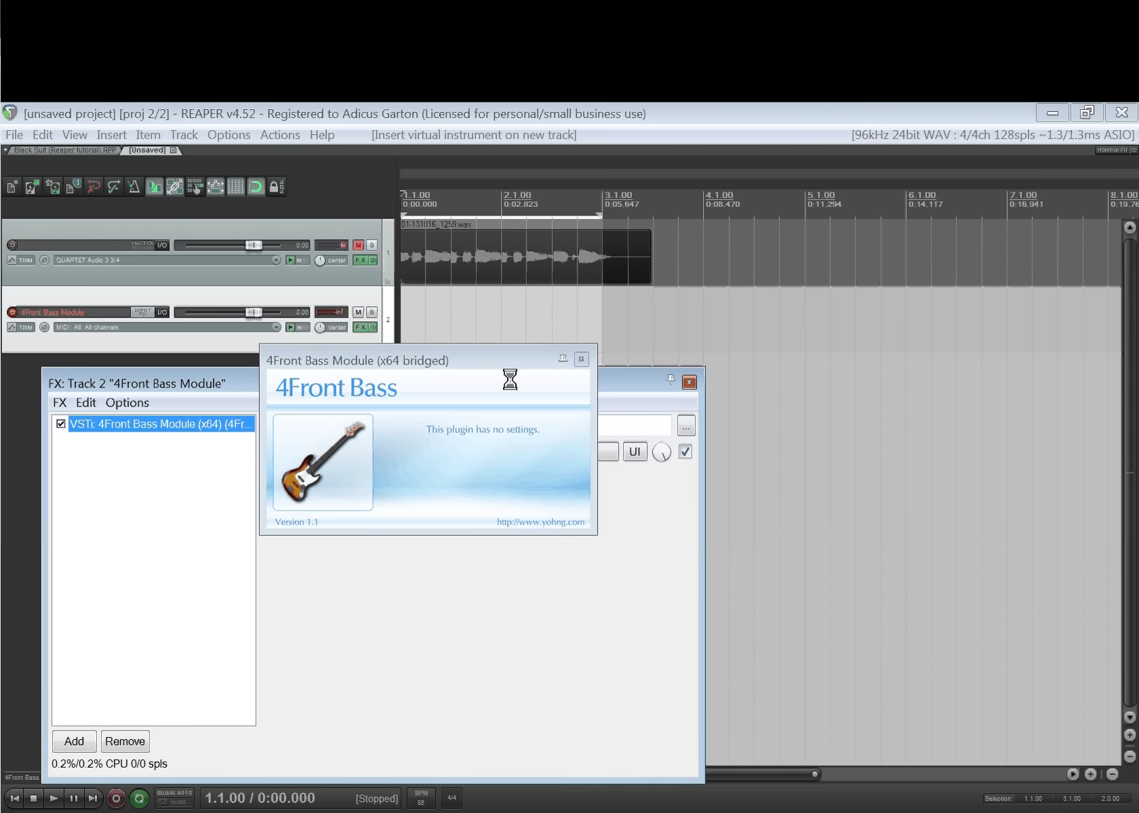
left_click_drag(529, 360, 533, 481)
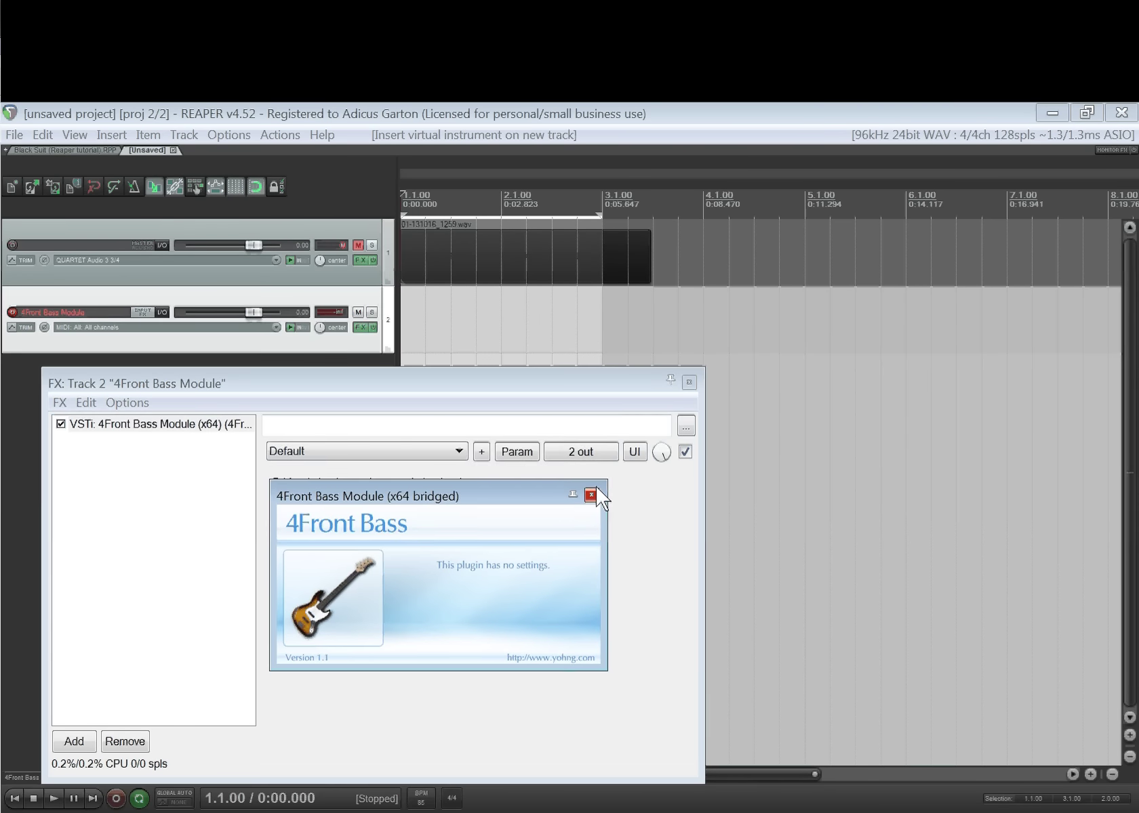
left_click(592, 494)
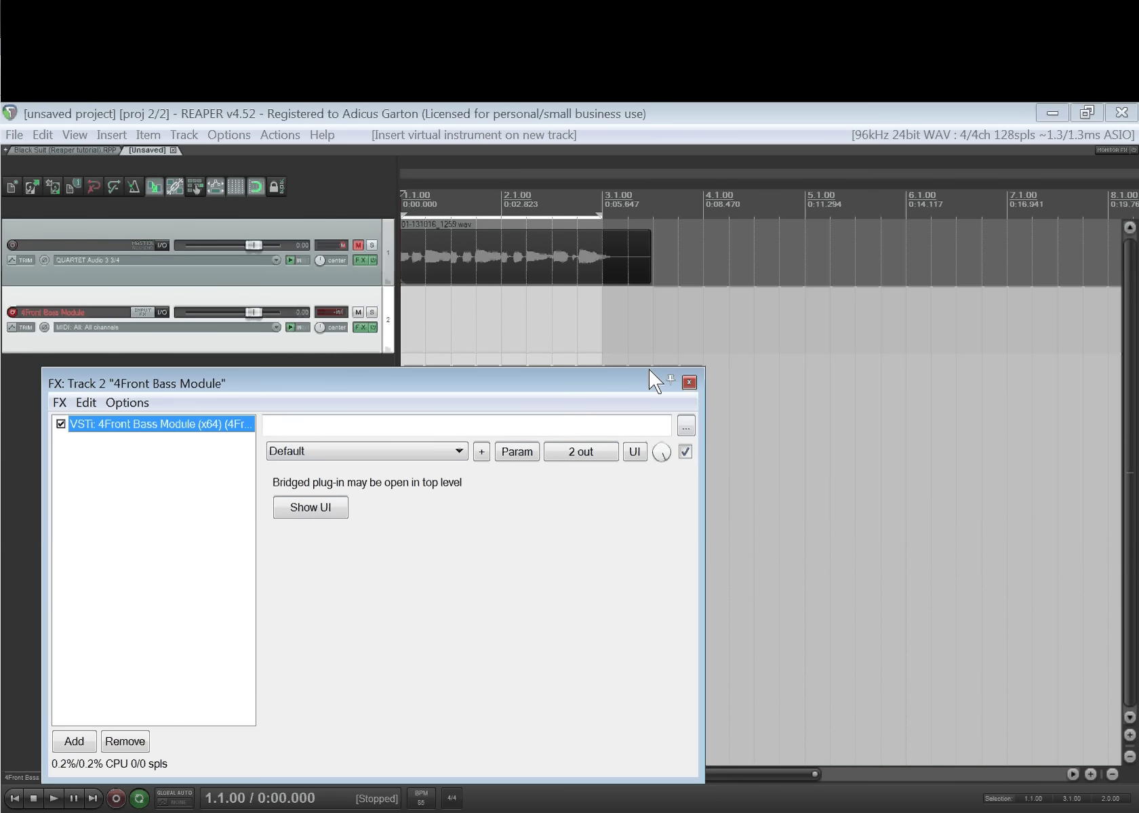
left_click(689, 383)
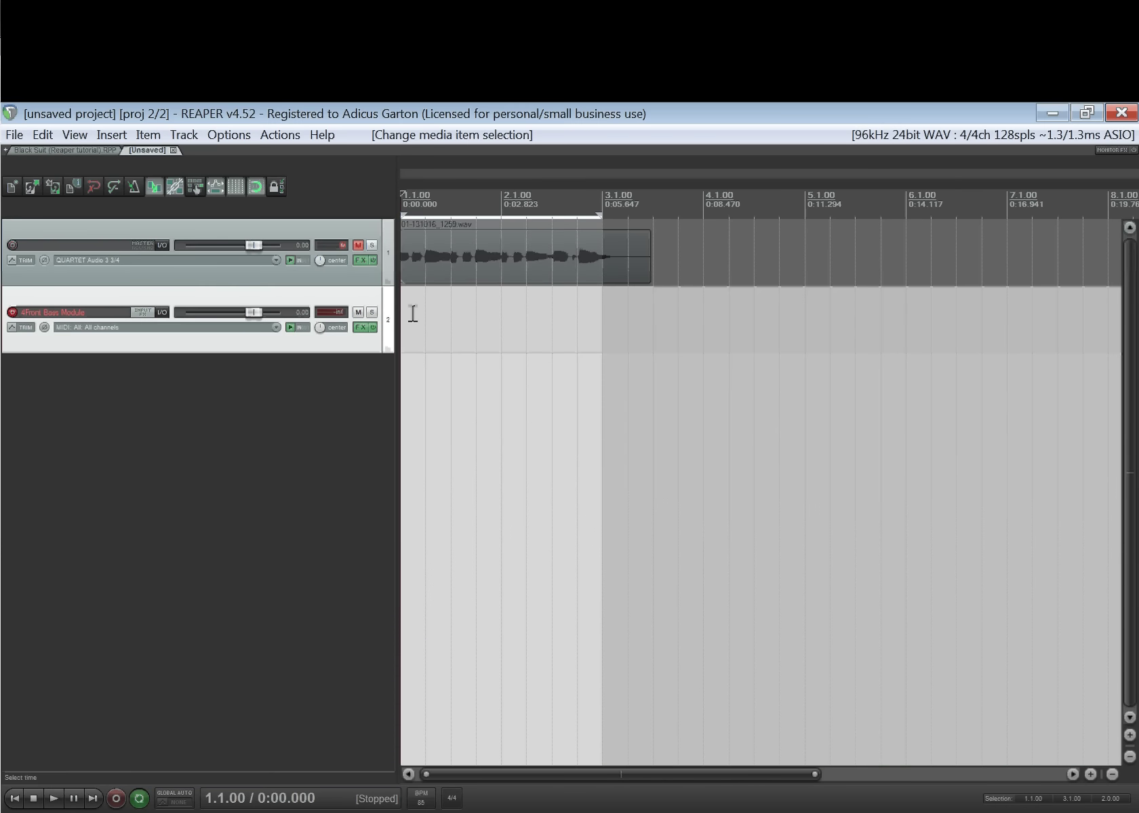
Step: Insert a new MIDI item on the 4Front Bass Module track from 1.1.00 to 3.1.00 and open it in a maximized MIDI editor
left_click(112, 135)
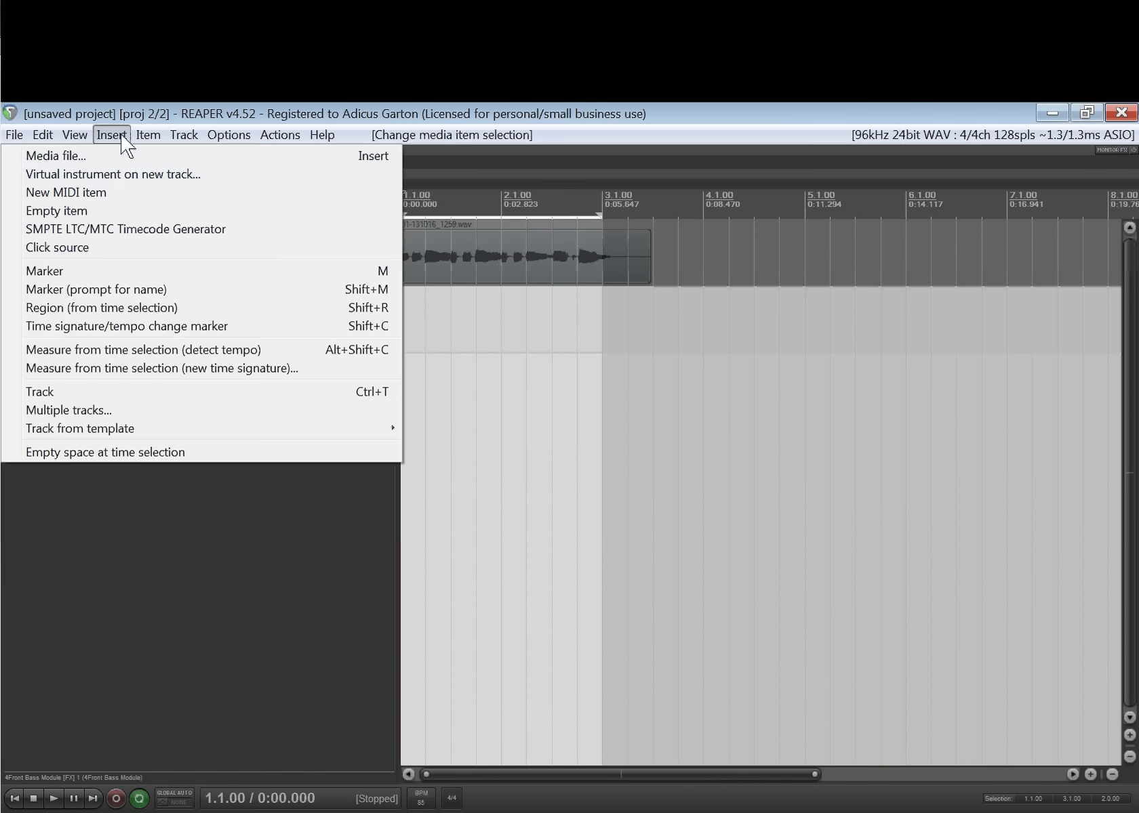
left_click(133, 194)
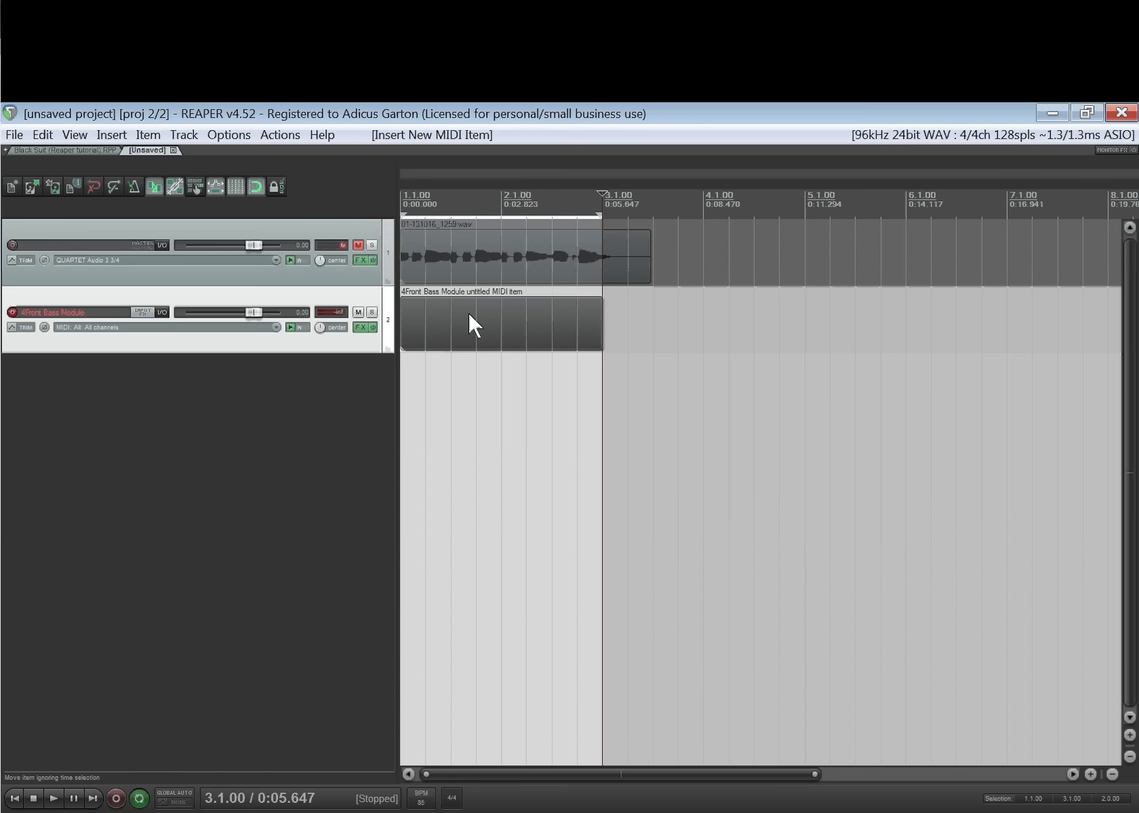
left_click(469, 313)
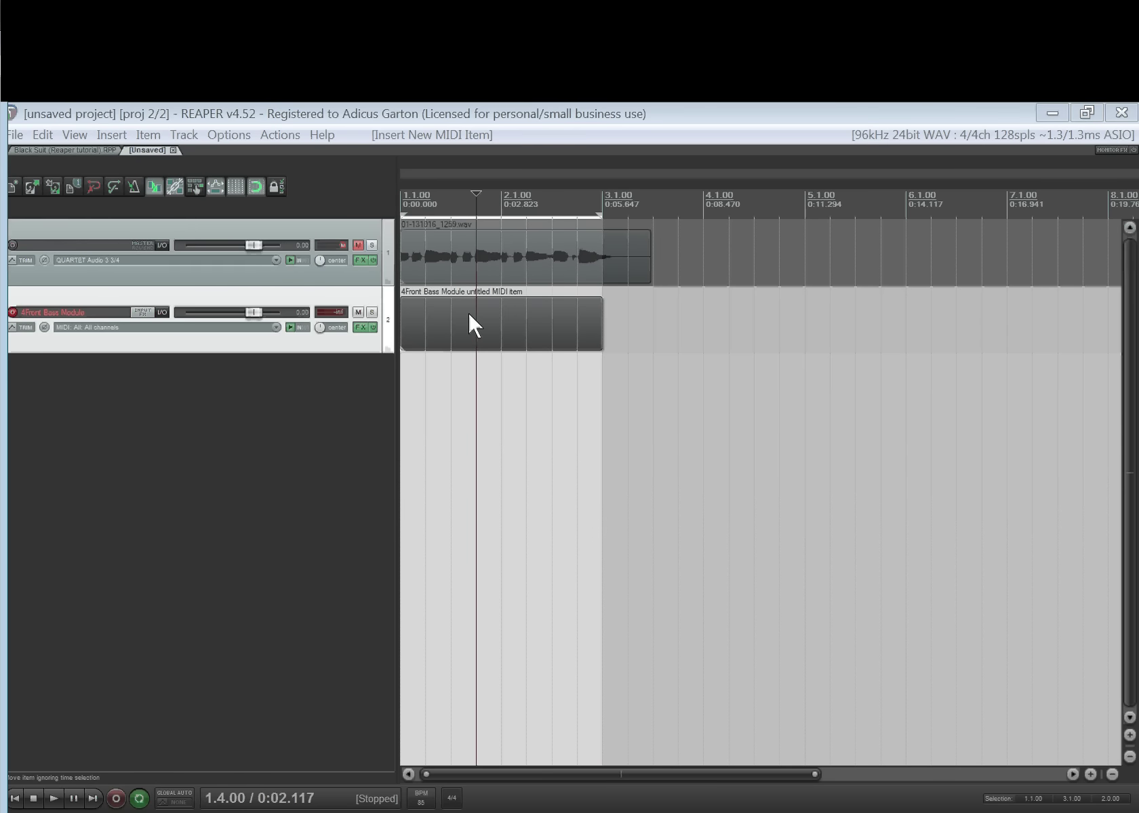
double_click(467, 311)
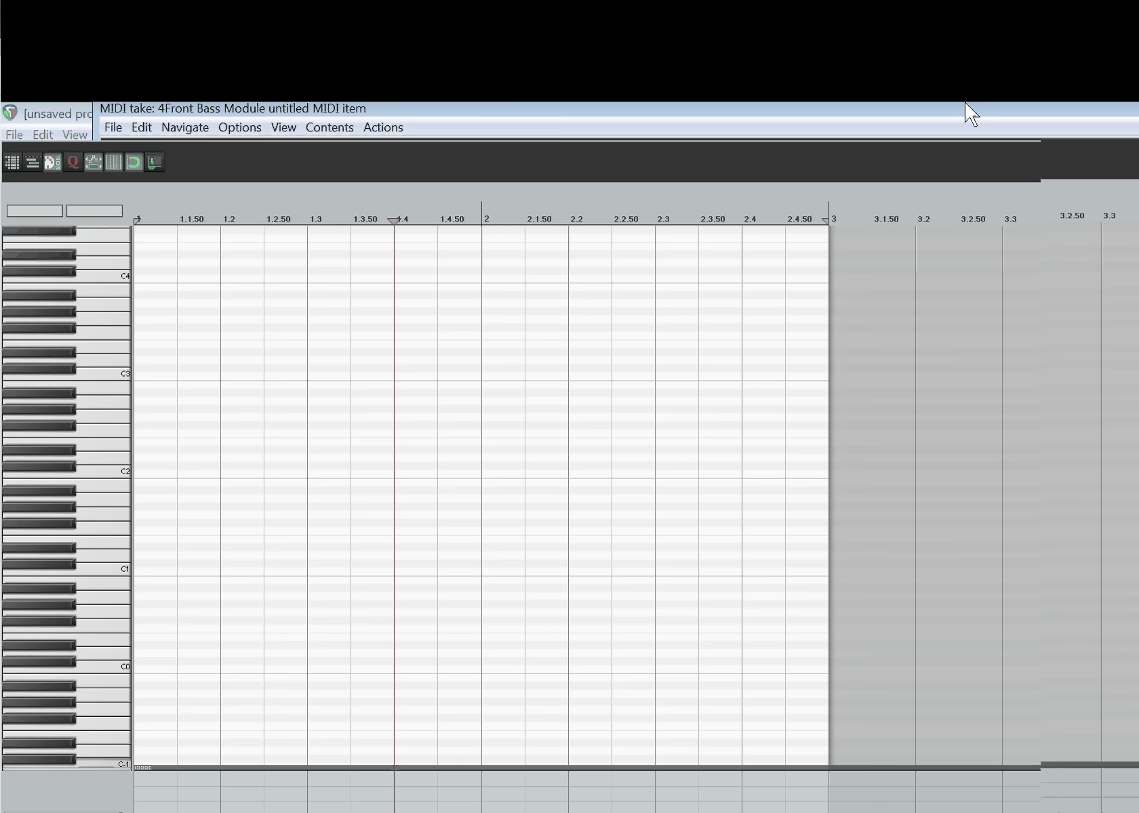
double_click(966, 111)
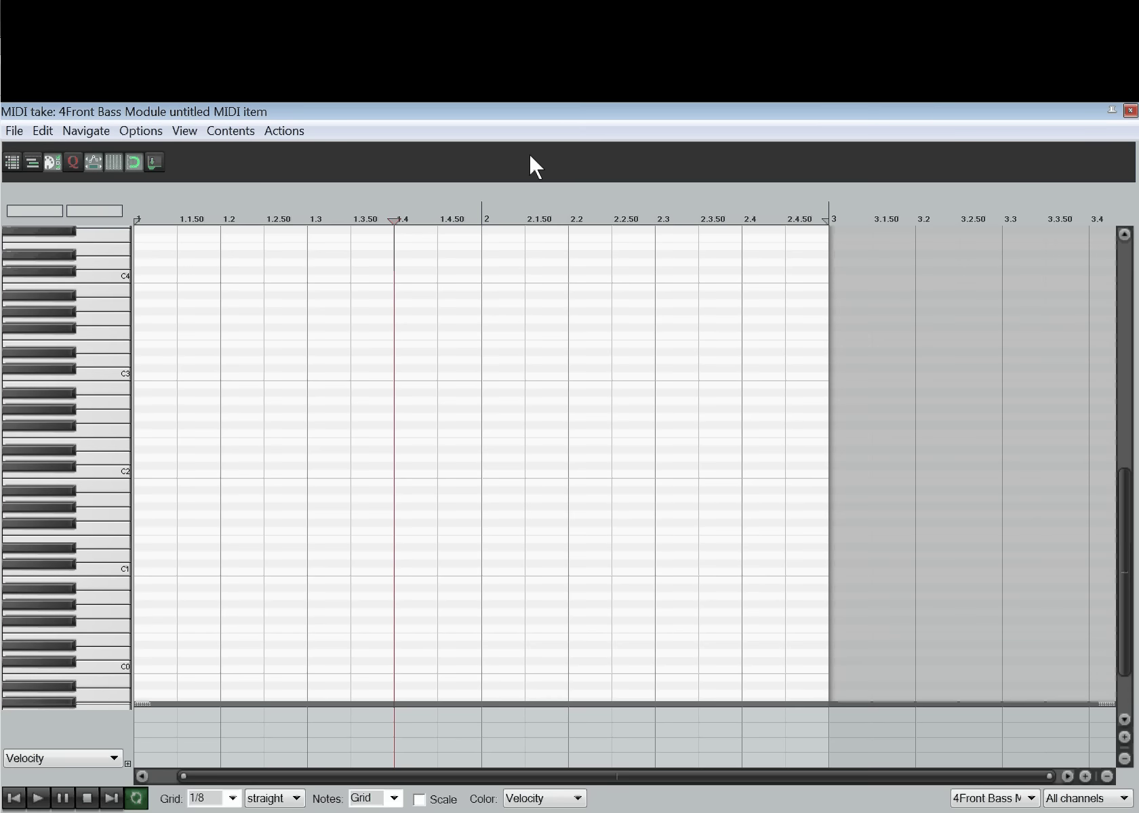
scroll(412, 512, "down", 2)
scroll(405, 513, "up", 2)
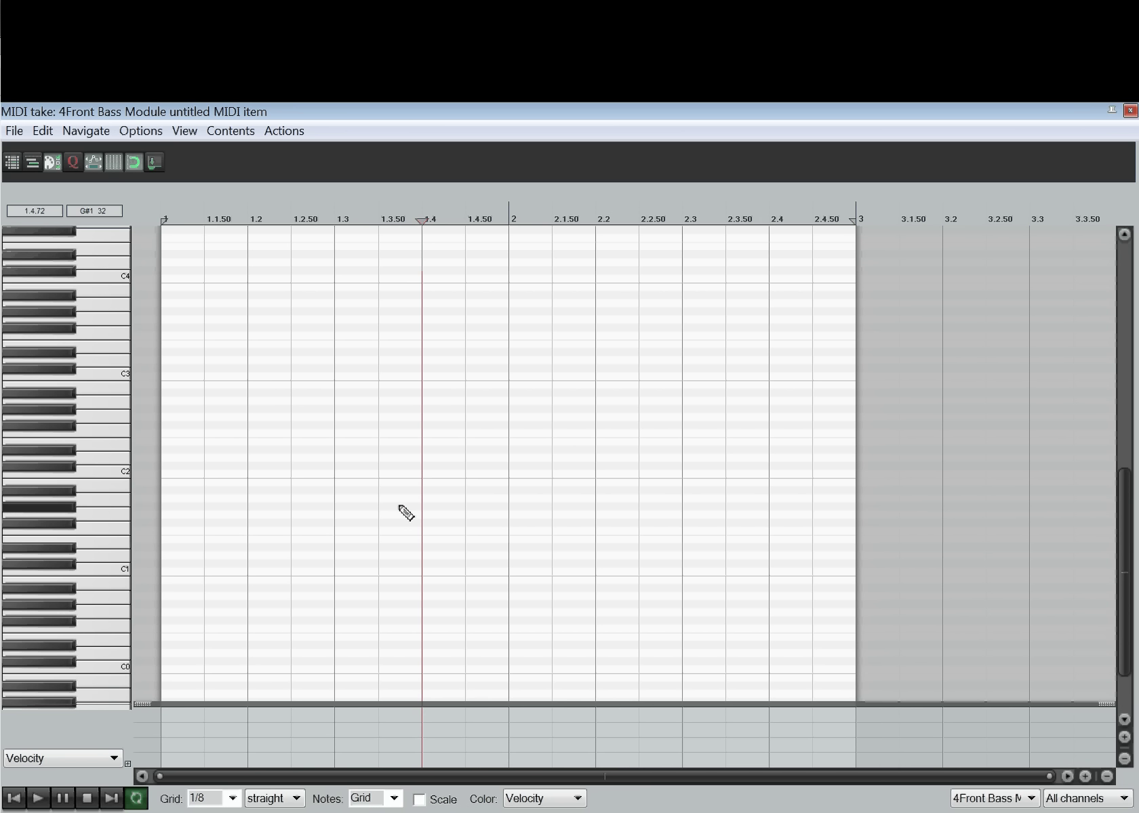
Step: Audition the keys between C2 and C3, and insert eighth-note C2 notes at 1.1 and 1.2
left_click(102, 467)
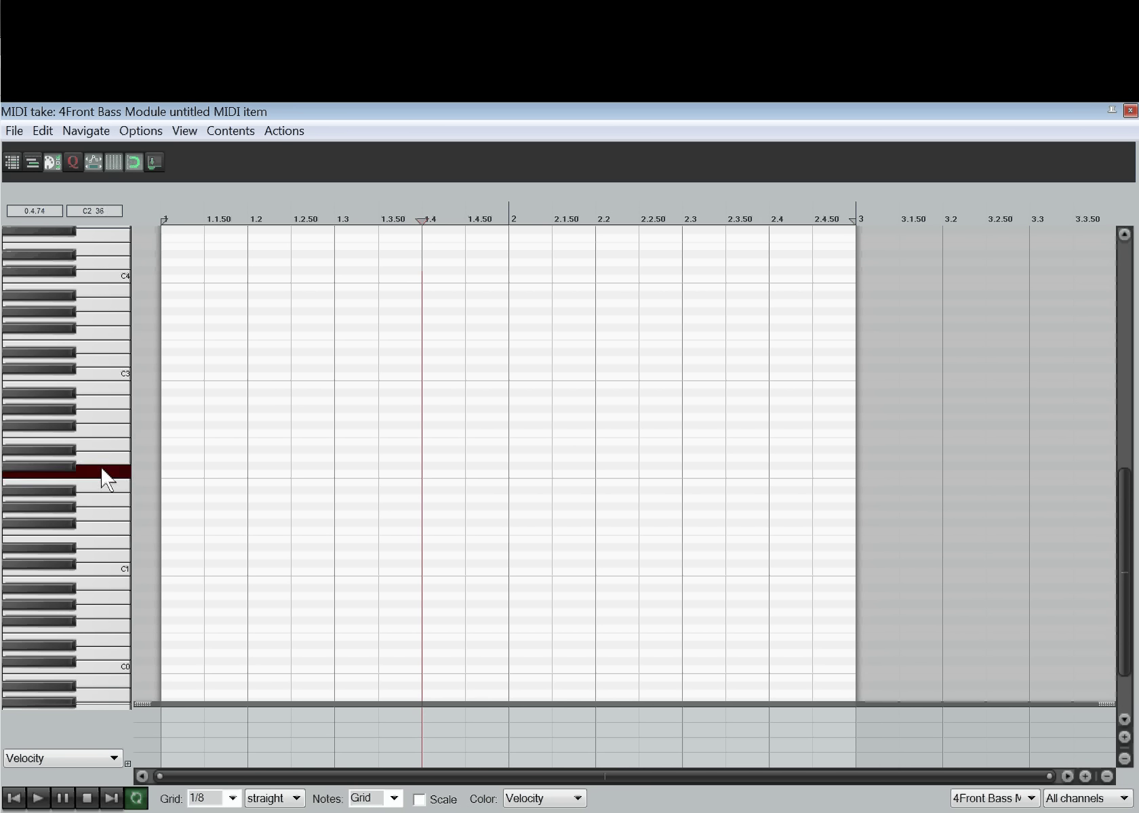
left_click_drag(105, 439, 105, 379)
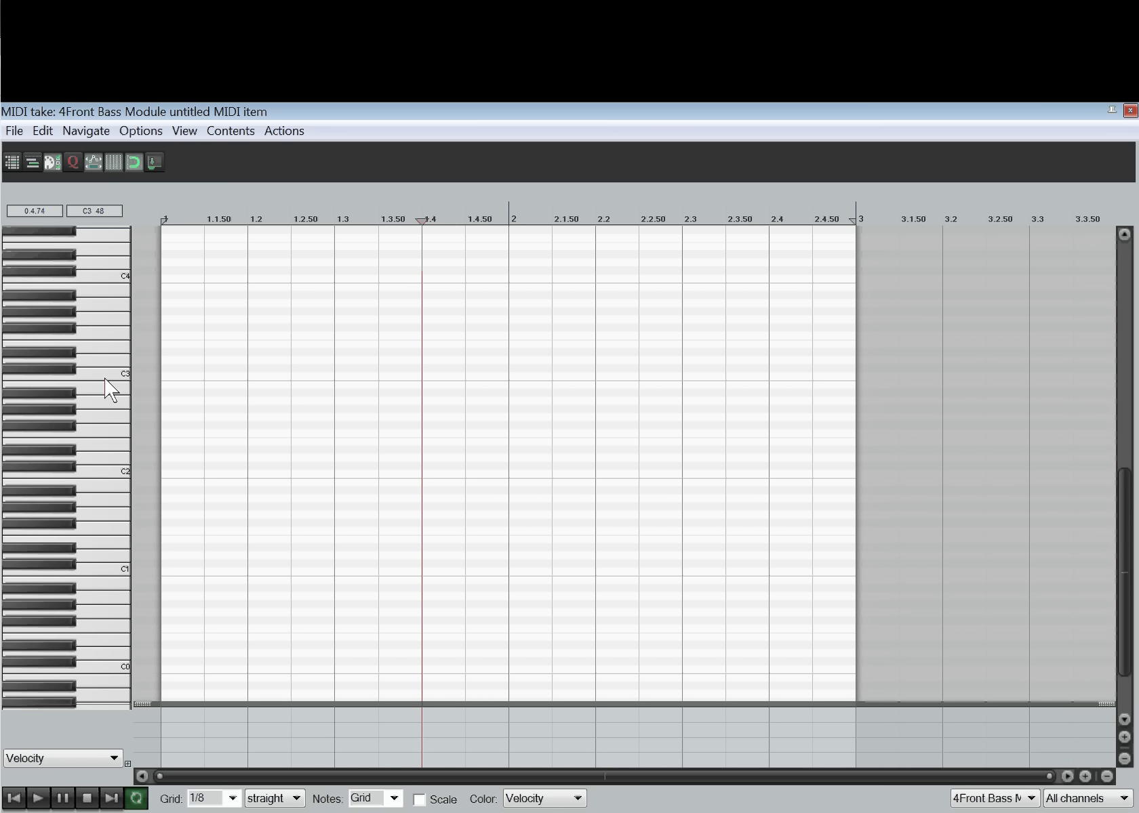
left_click(217, 478)
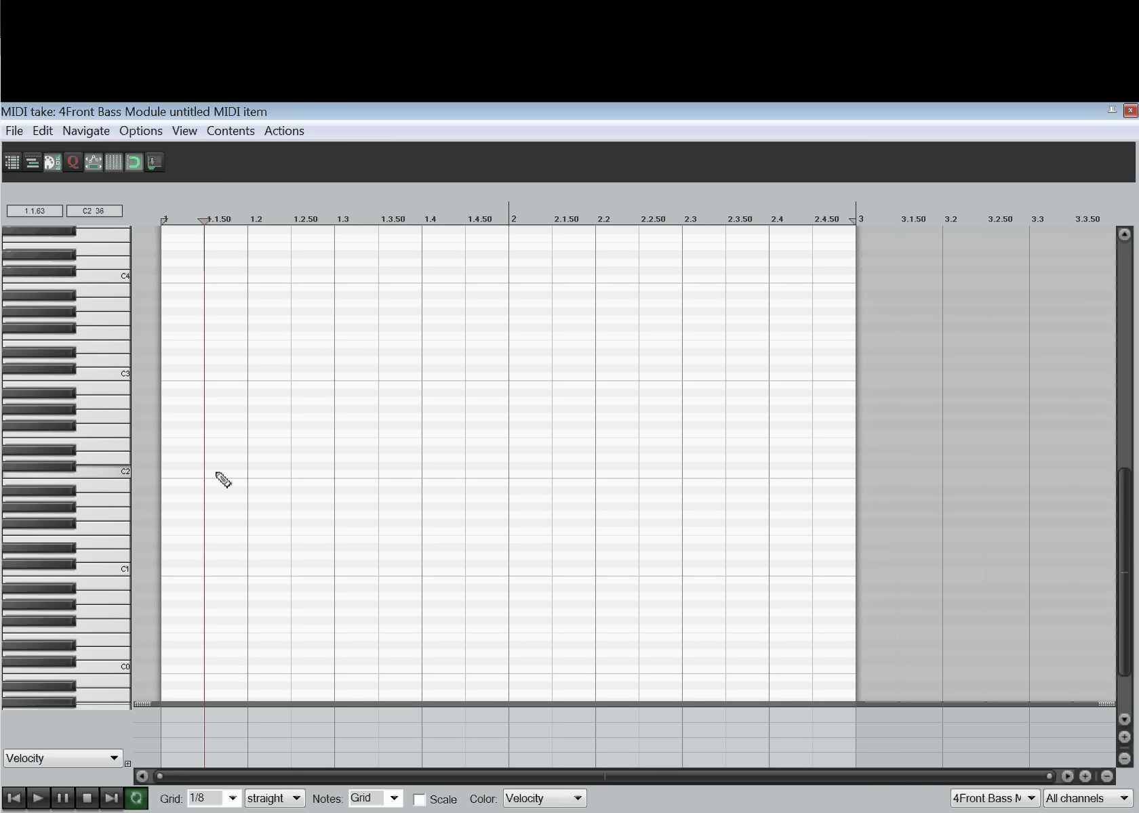
left_click(172, 474)
left_click(174, 476)
left_click(260, 476)
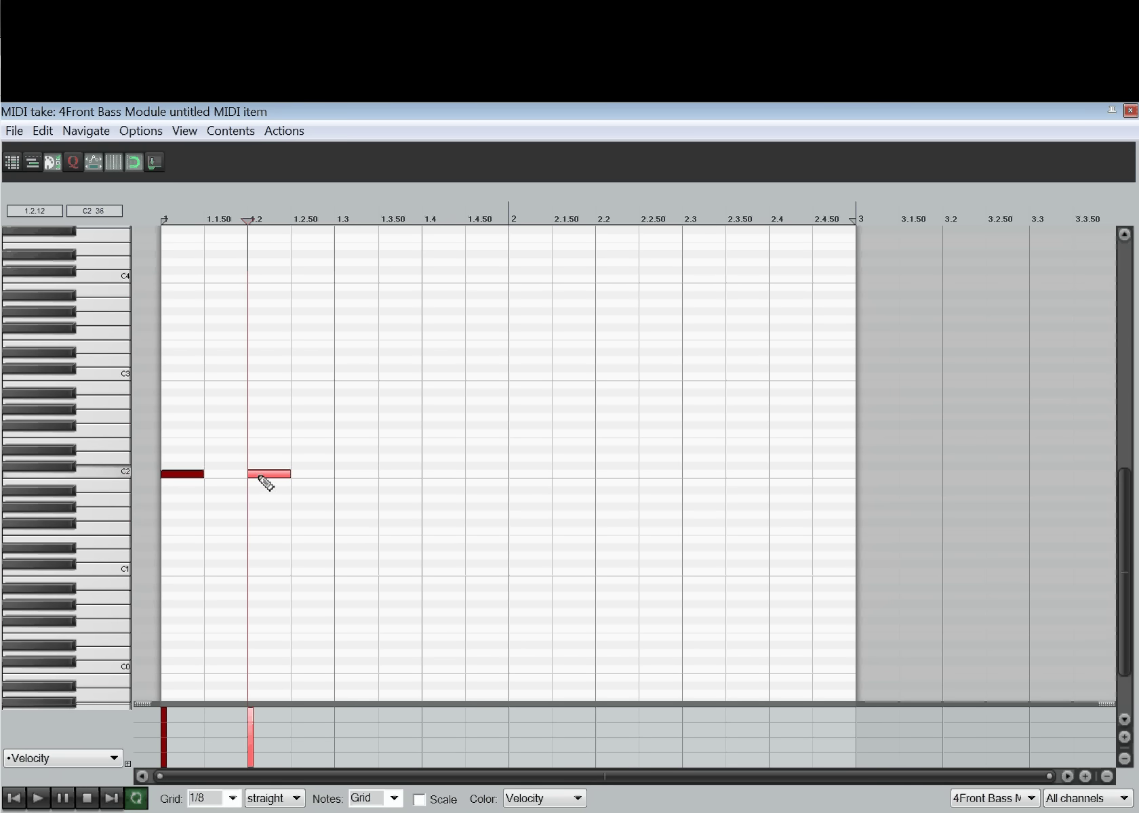
Step: Draw a D#2 note from 1.3 to the start of bar 2 and play the phrase from the beginning
left_click(356, 449)
left_click_drag(378, 449, 495, 448)
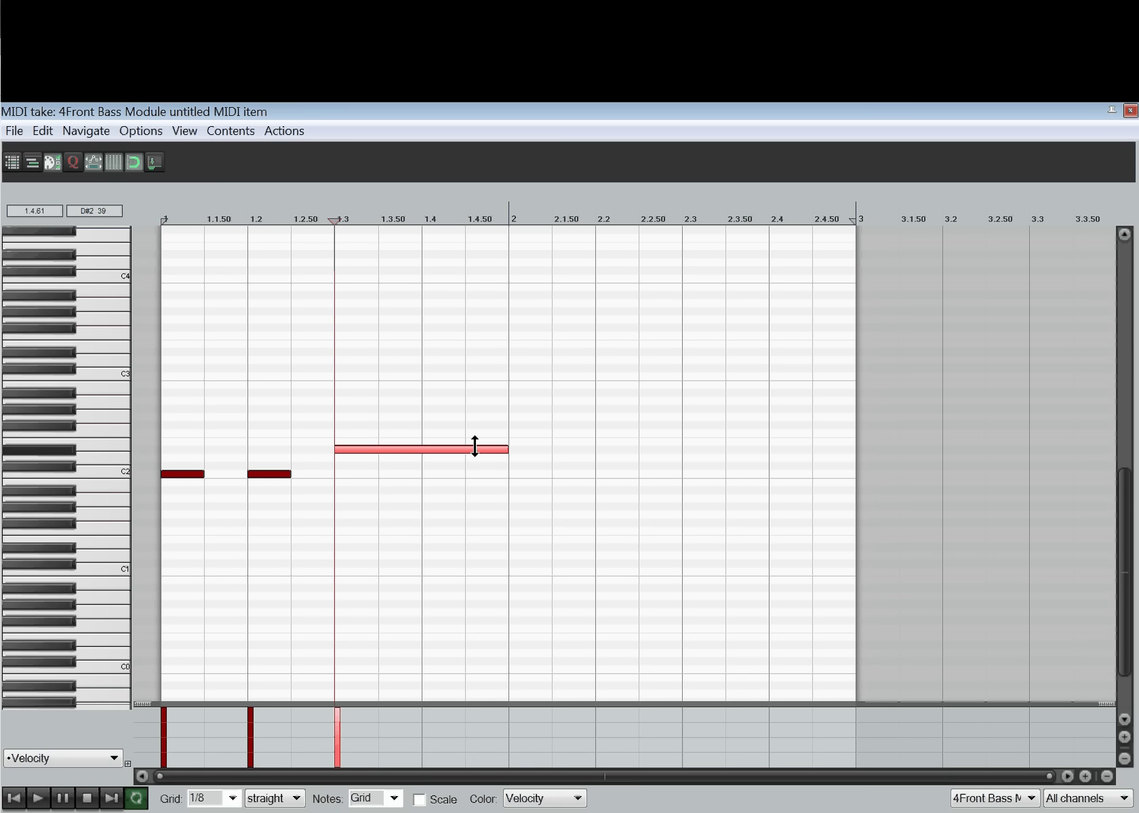
key("Home")
key("space")
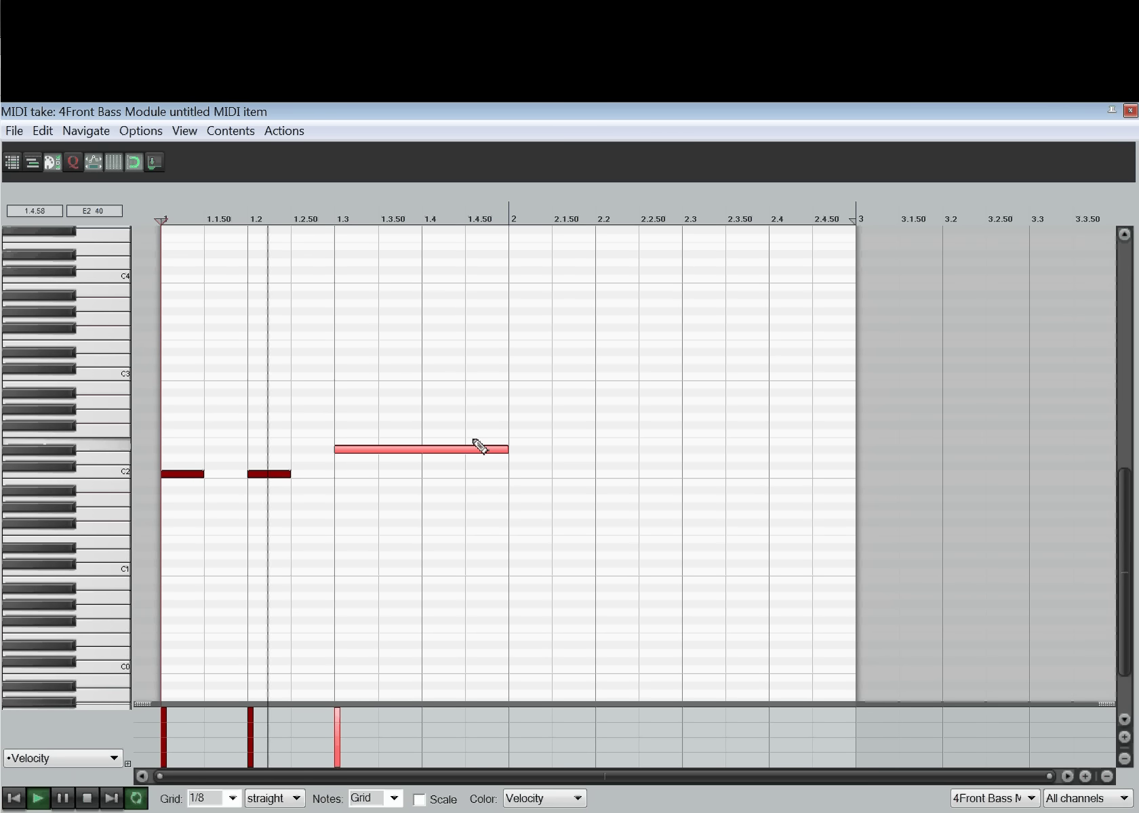
key("space")
Step: Replace the notes after the first C2 with a C2 at 1.1.50 and a D#2 from 1.2 to 1.3, and play the phrase
left_click_drag(246, 402, 487, 562)
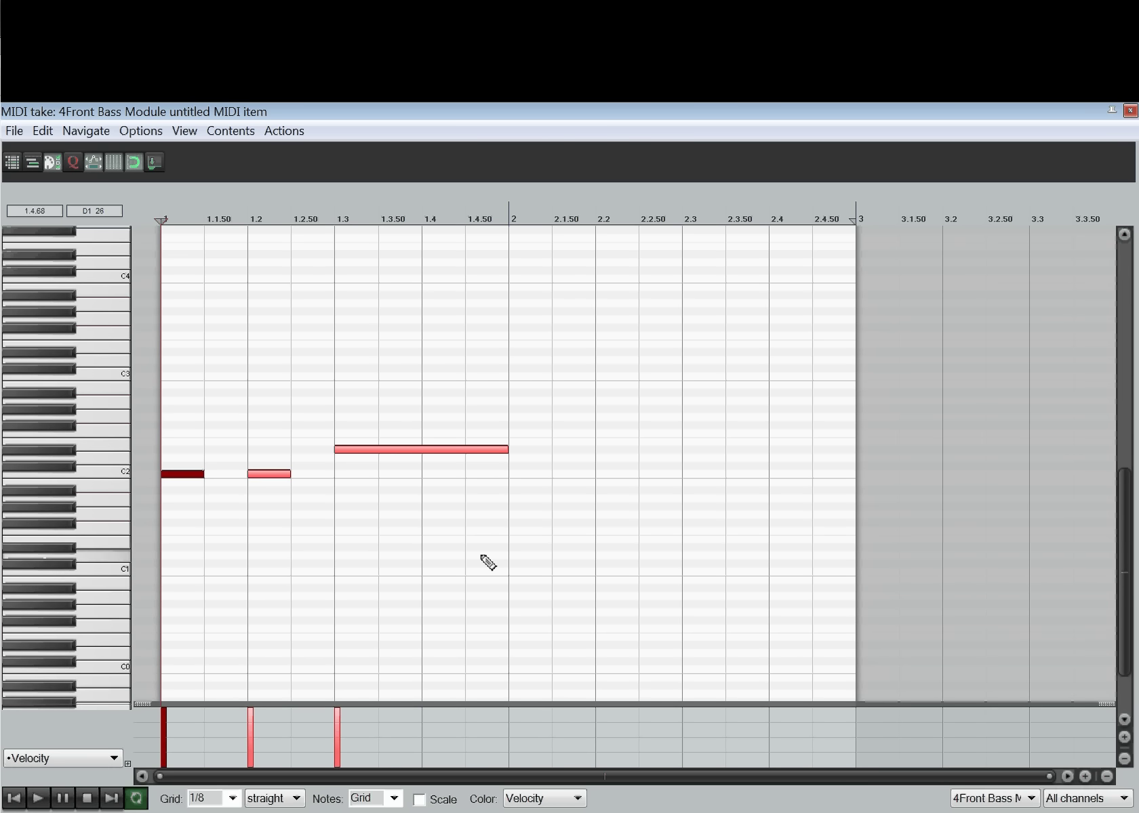
key("Delete")
left_click(228, 474)
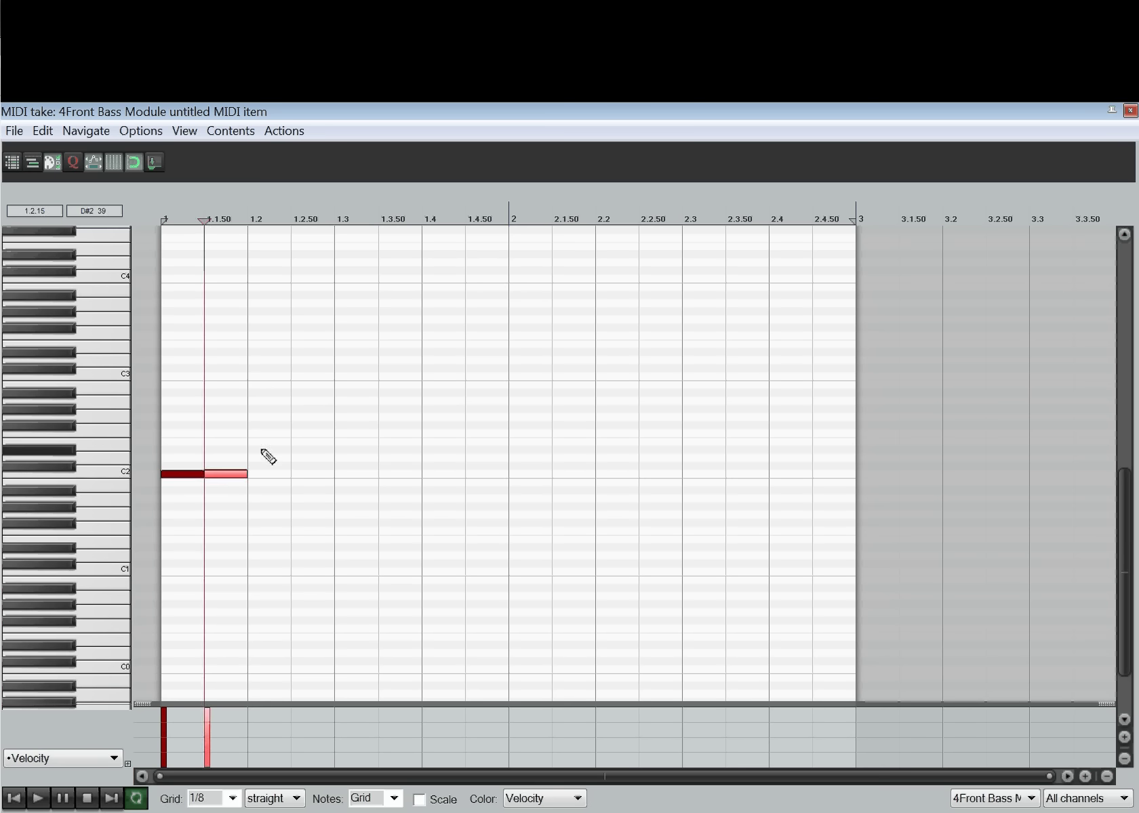
mouse_move(263, 450)
left_mouse_down()
mouse_move(381, 458)
mouse_move(369, 452)
mouse_move(338, 541)
left_mouse_up()
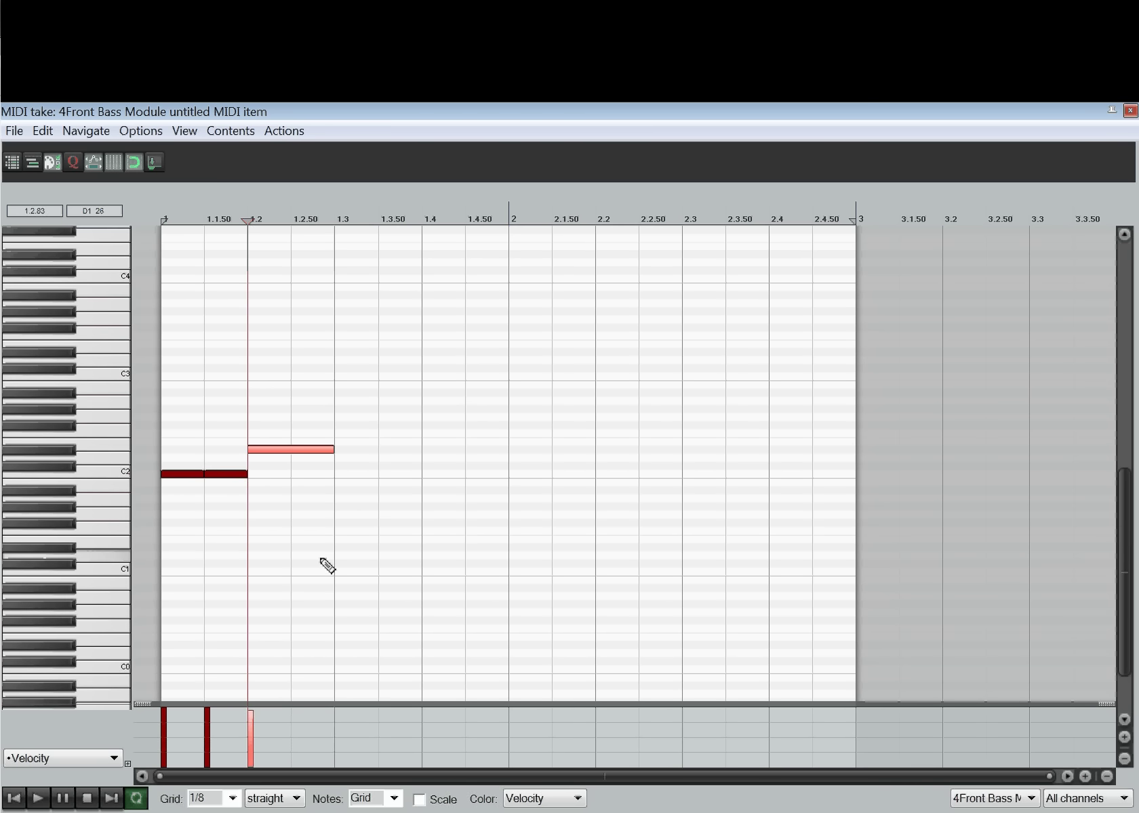
key("Home")
key("space")
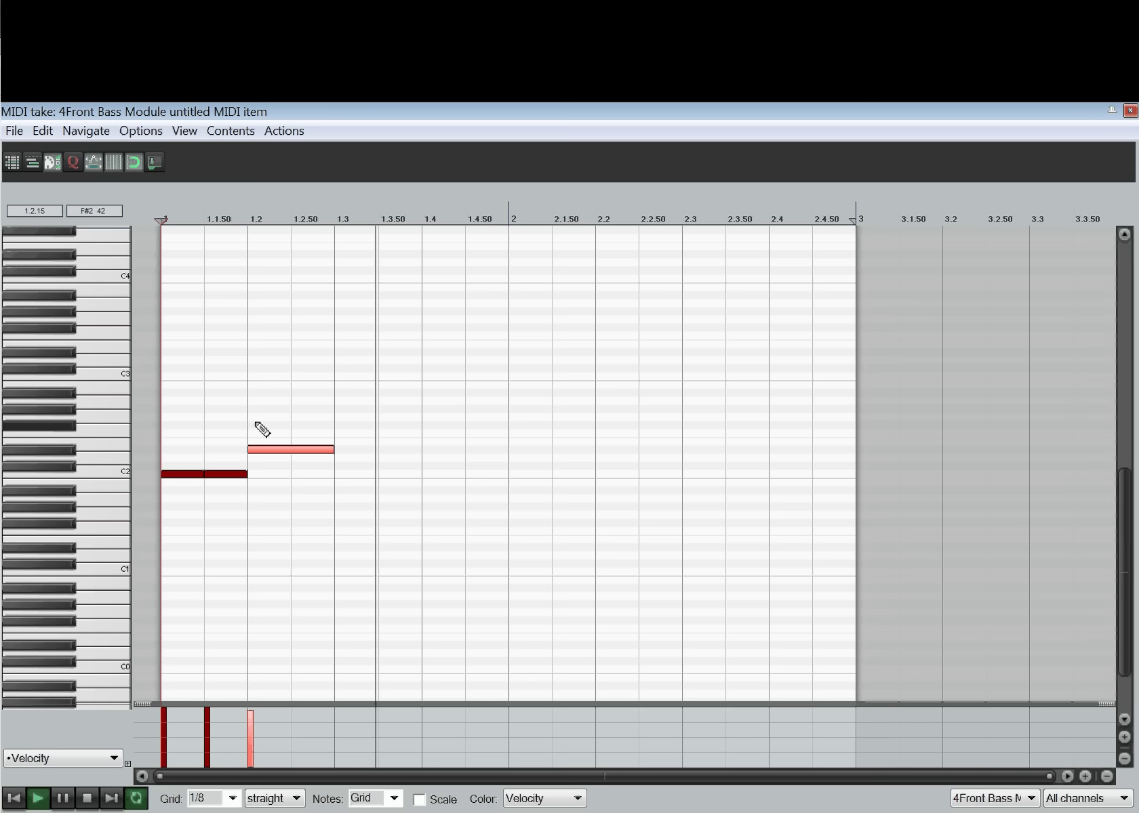
key("space")
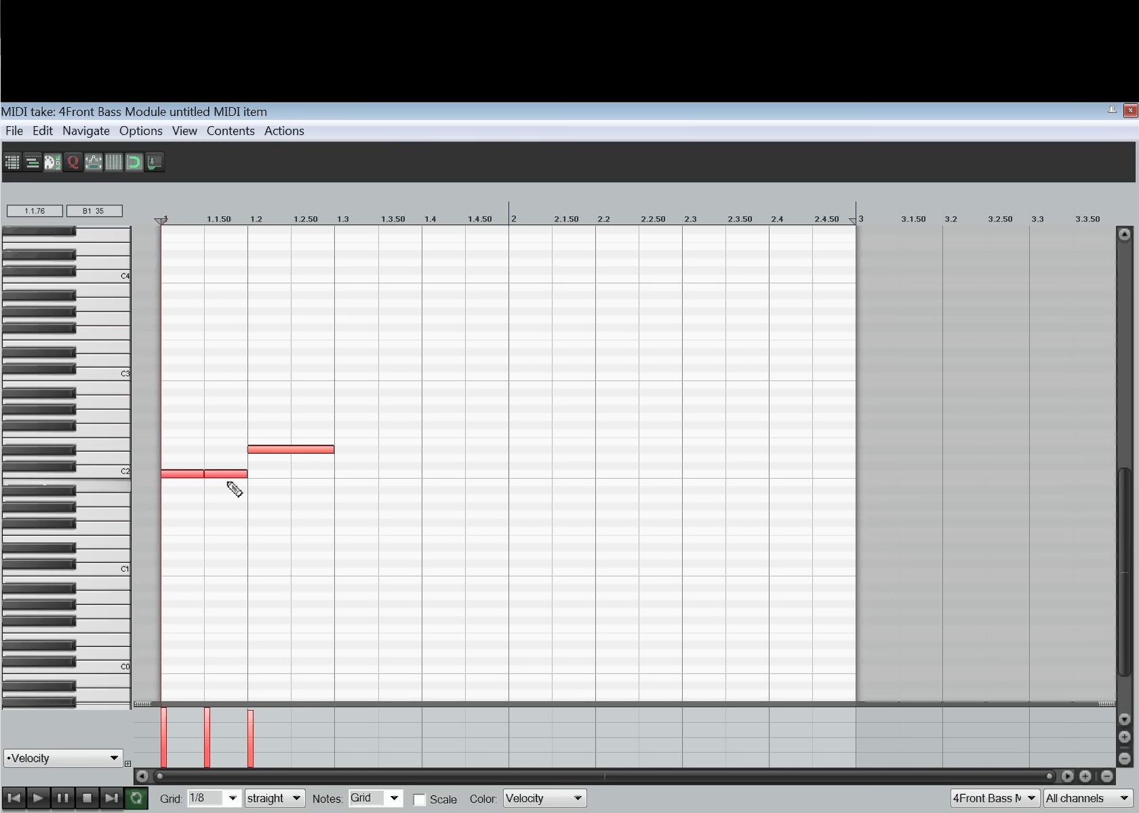
Step: Copy the three-note phrase and paste it at 1.3 and at the start of bar 2
left_click_drag(180, 347, 323, 550)
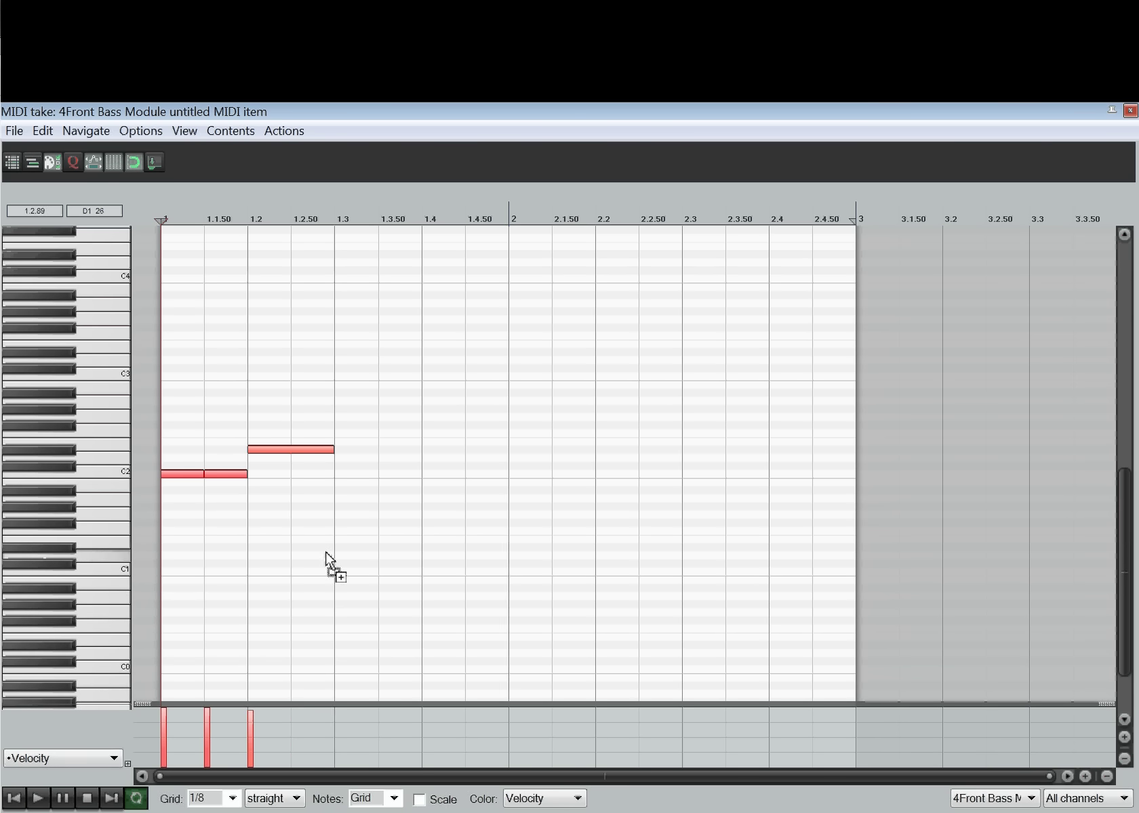
left_click(337, 485)
key("ctrl+v")
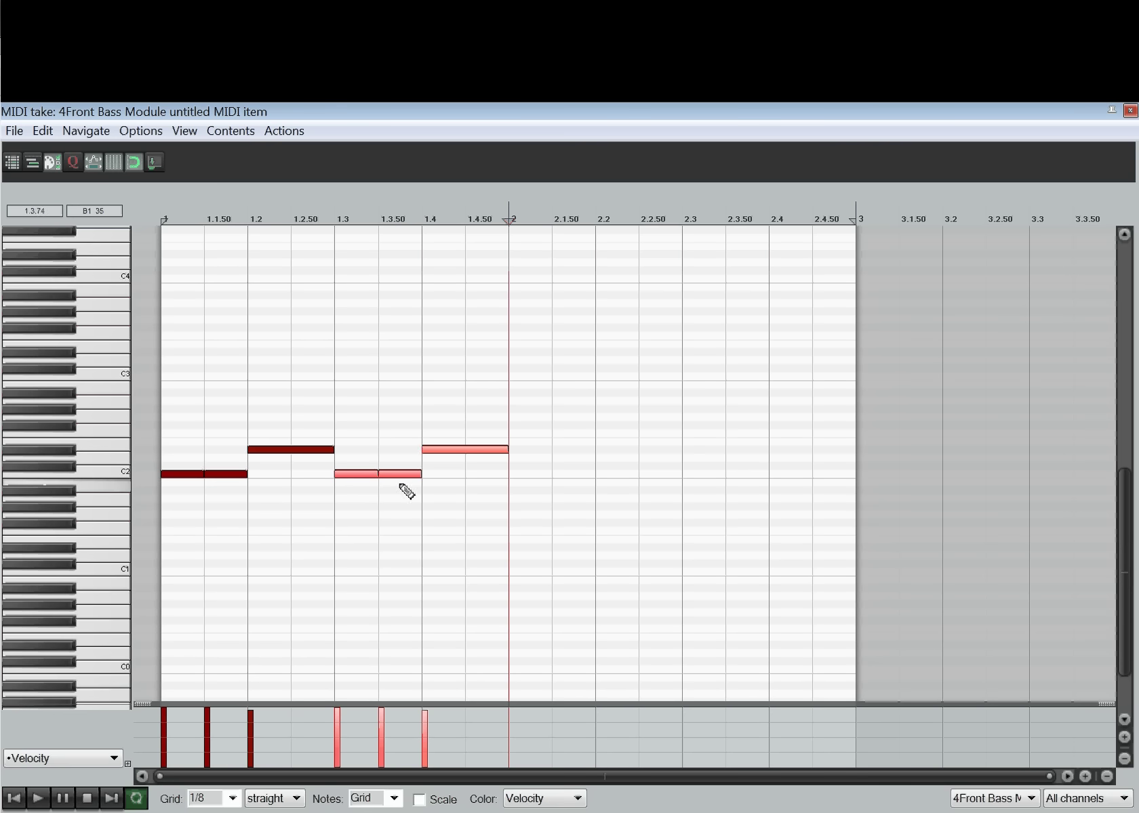
key("ctrl+v")
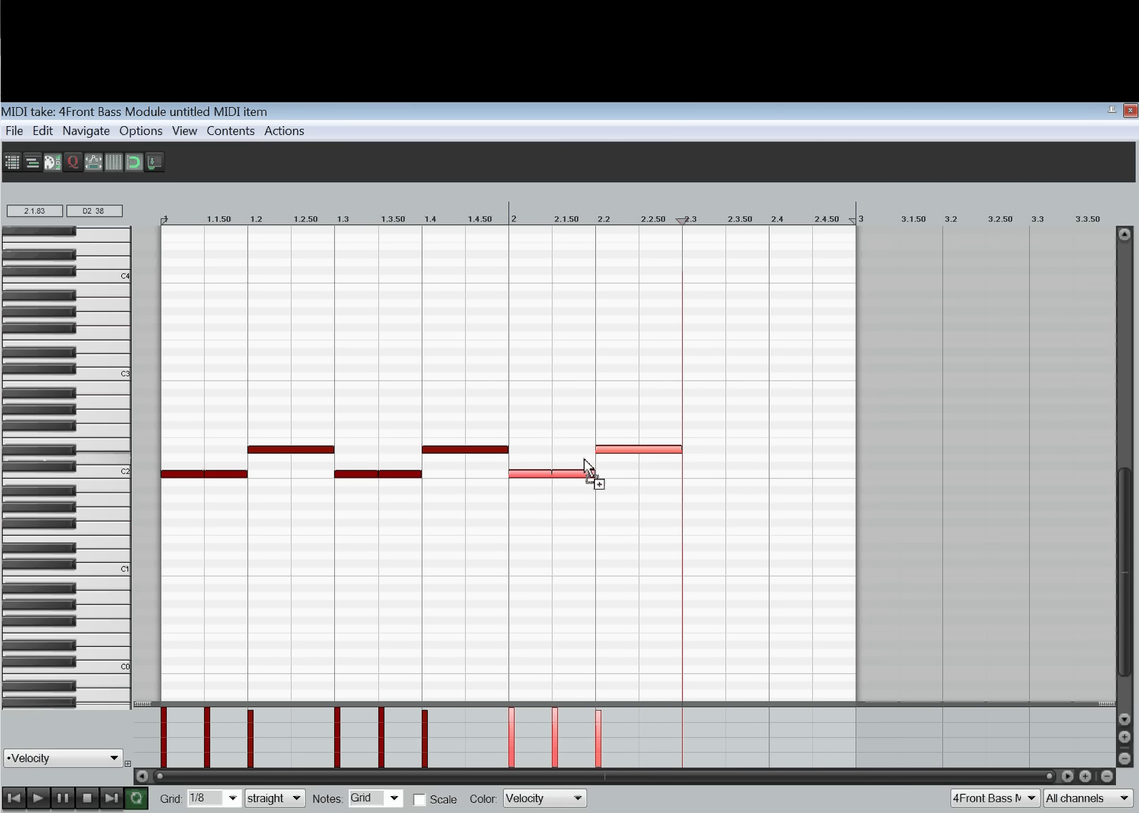
Step: Draw an A#2 note from 2.3 to 2.4 and an F#2 note from 2.4 to bar 3, and play the whole part
left_click(704, 393)
left_click_drag(724, 393, 755, 390)
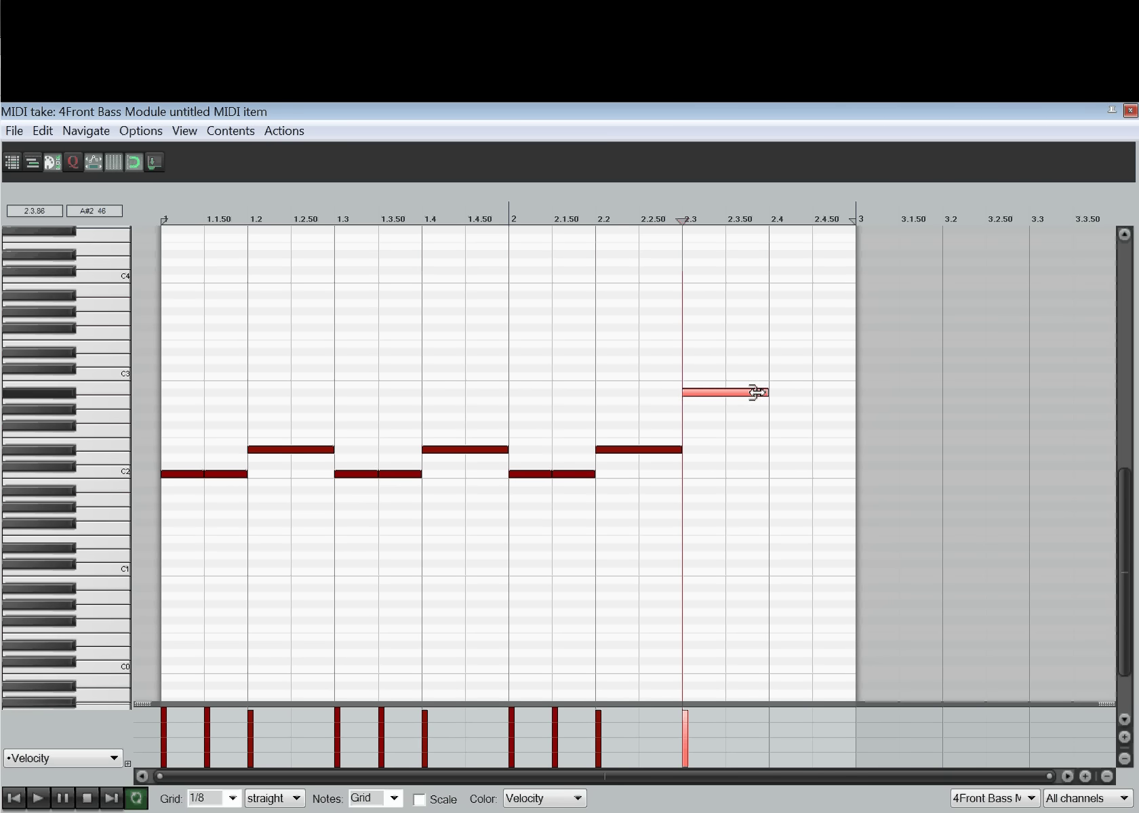
left_click(785, 417)
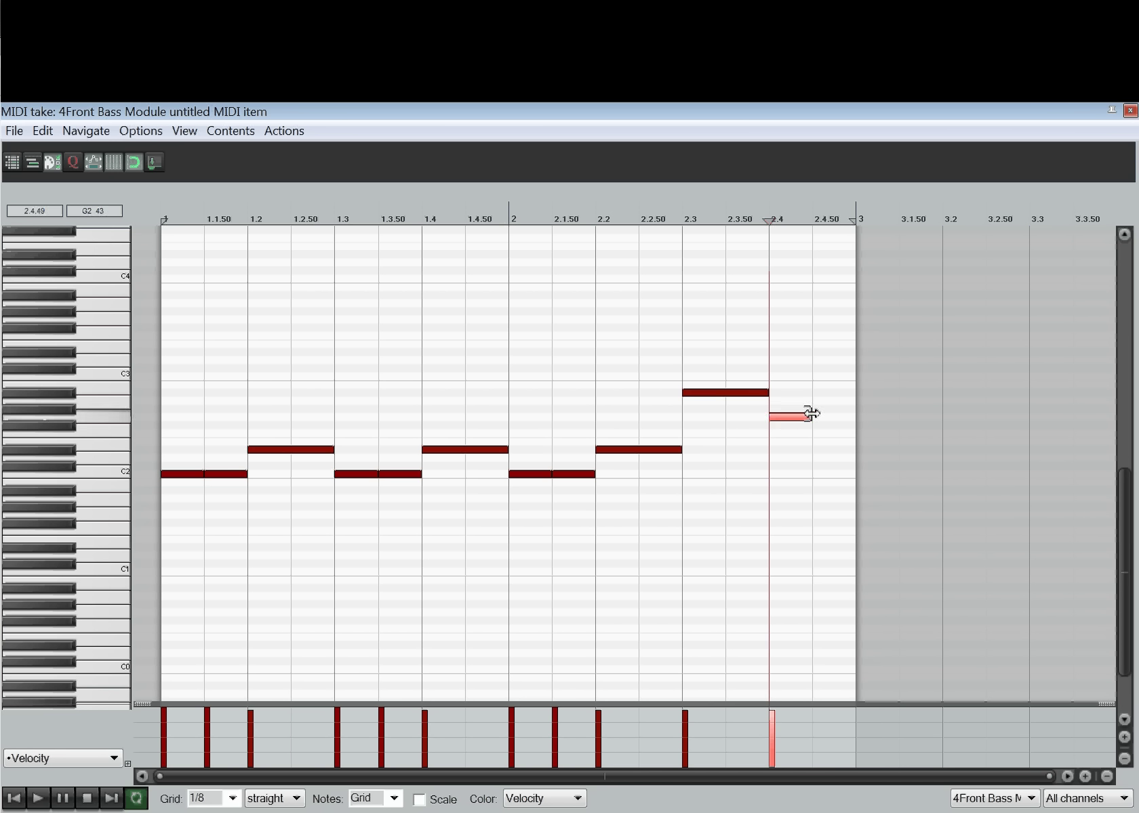
left_click_drag(810, 416, 856, 418)
left_click_drag(827, 419, 828, 426)
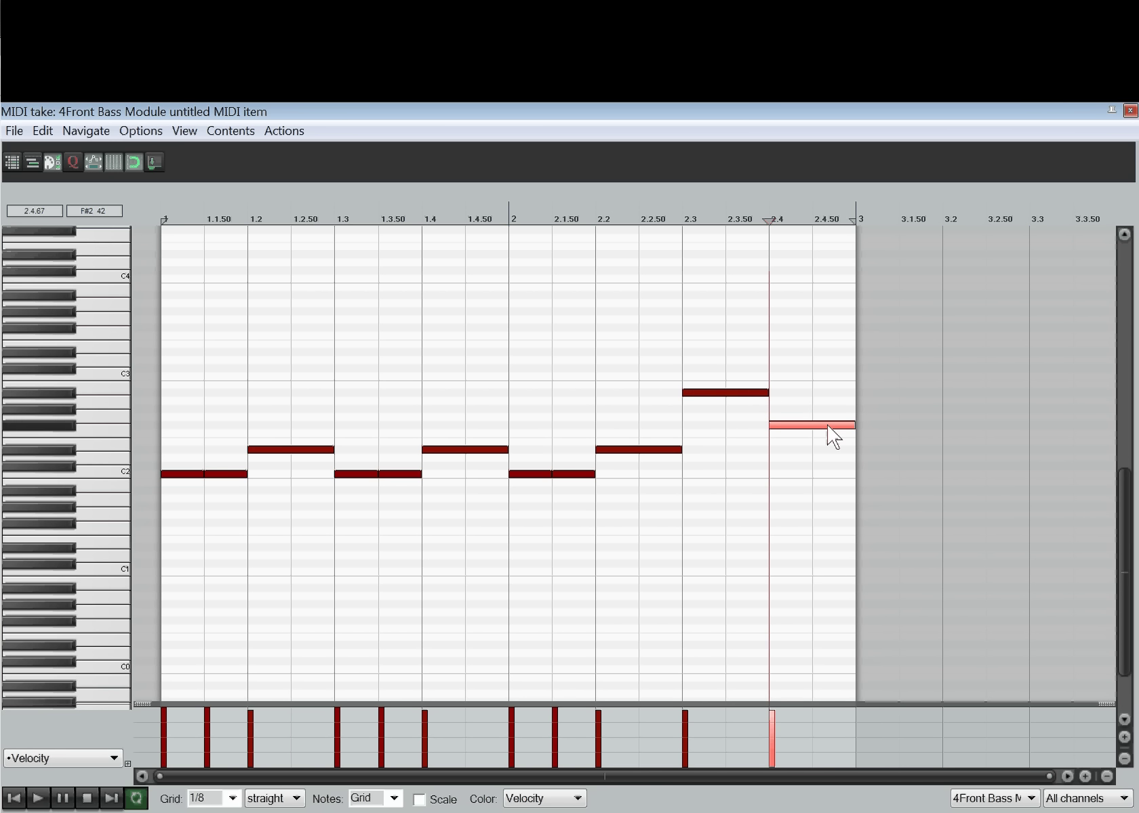
key("Home")
key("space")
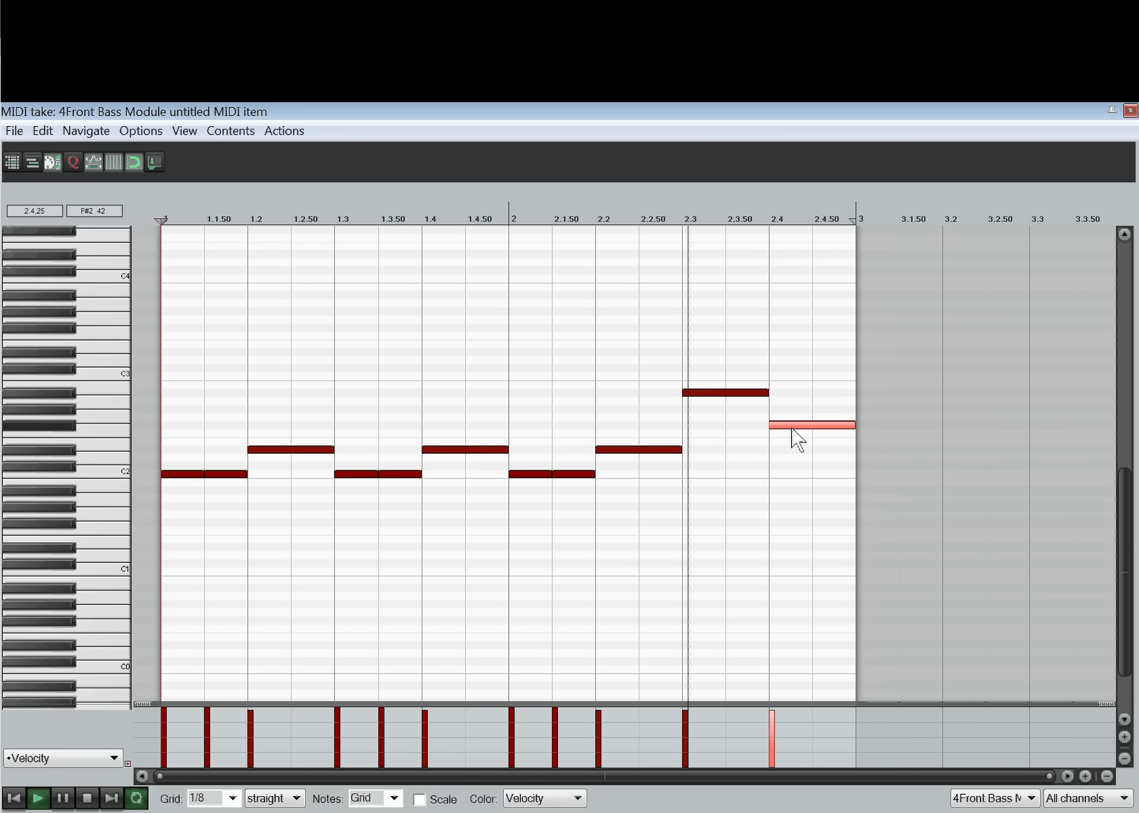
key("space")
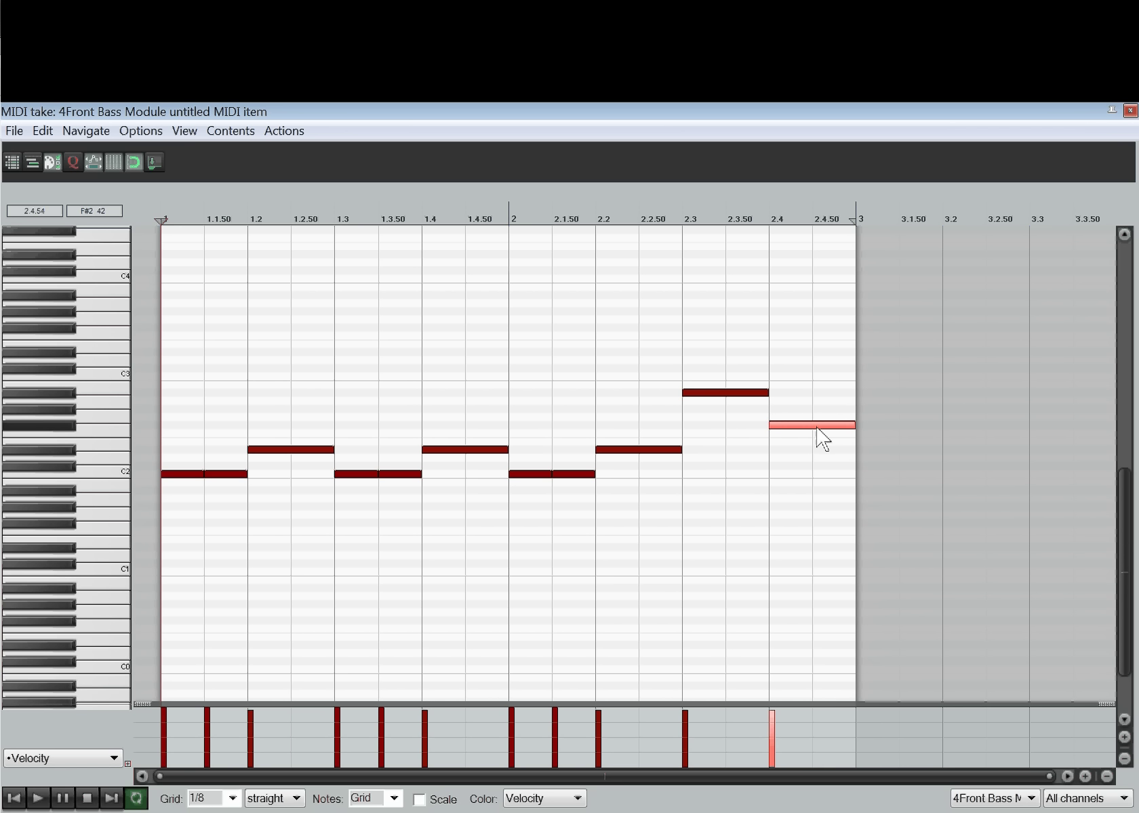
Step: Move the last note in bar 2 to F2 and close the MIDI editor
left_click_drag(816, 432, 826, 401)
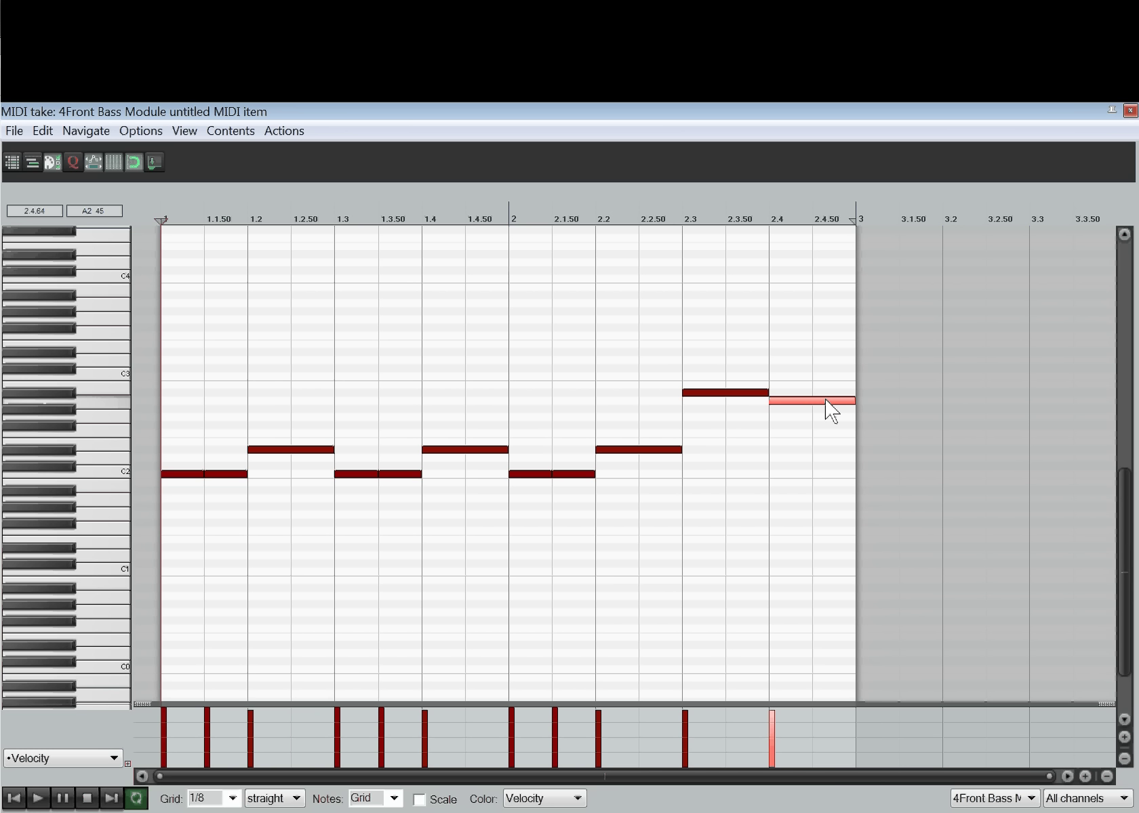
left_click_drag(825, 401, 815, 436)
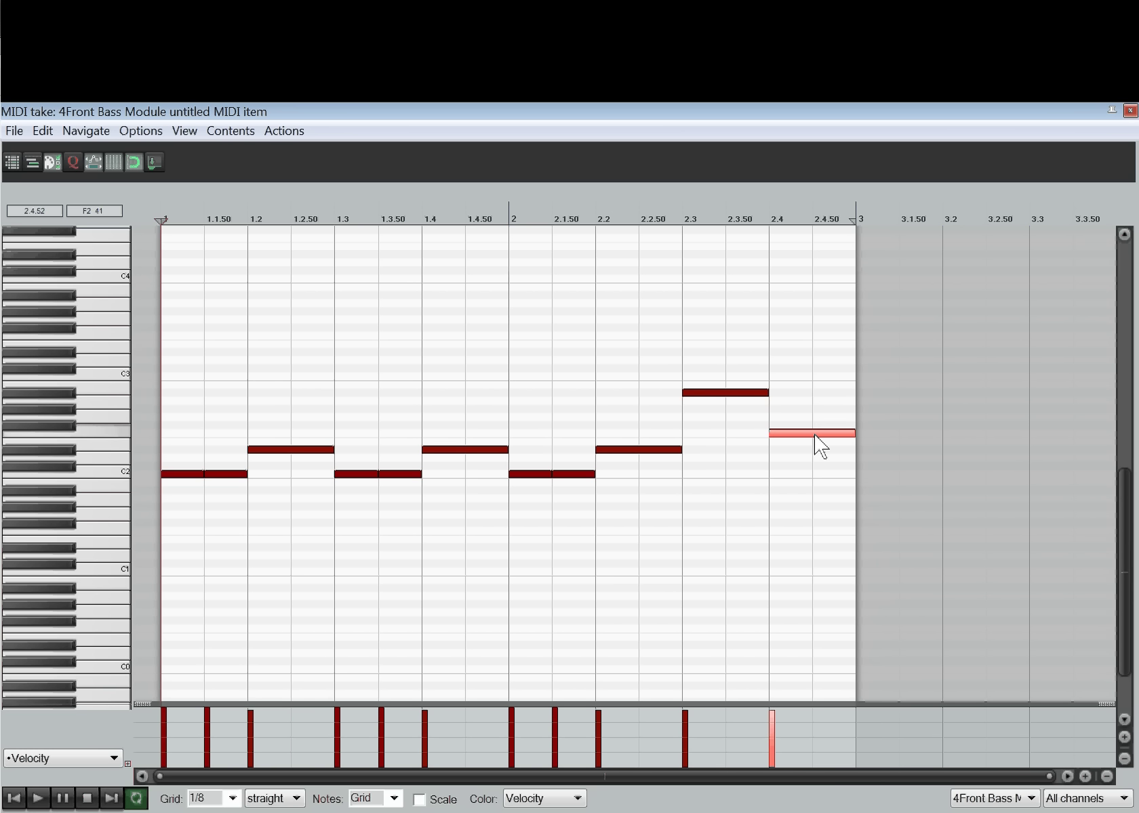
key("Escape")
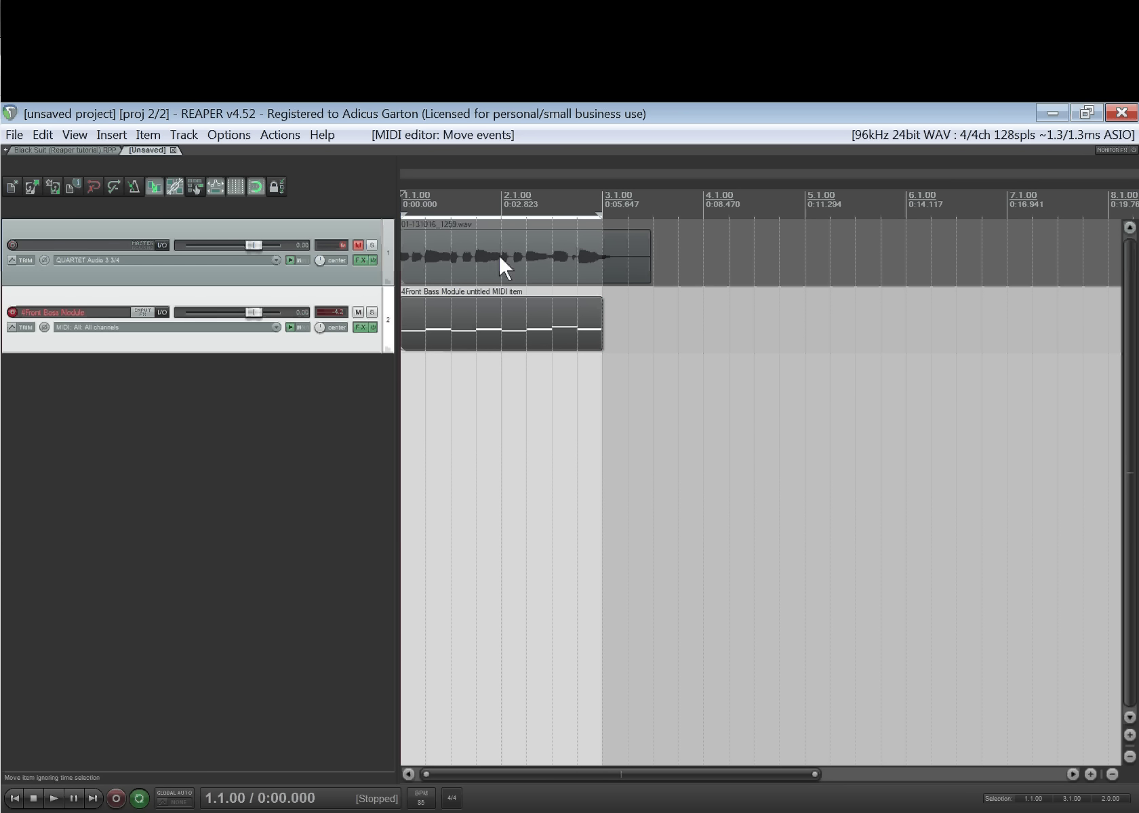
Step: Open the effects windows of the 4Front Bass Module track and Track 1, and arrange them side by side
left_click(360, 328)
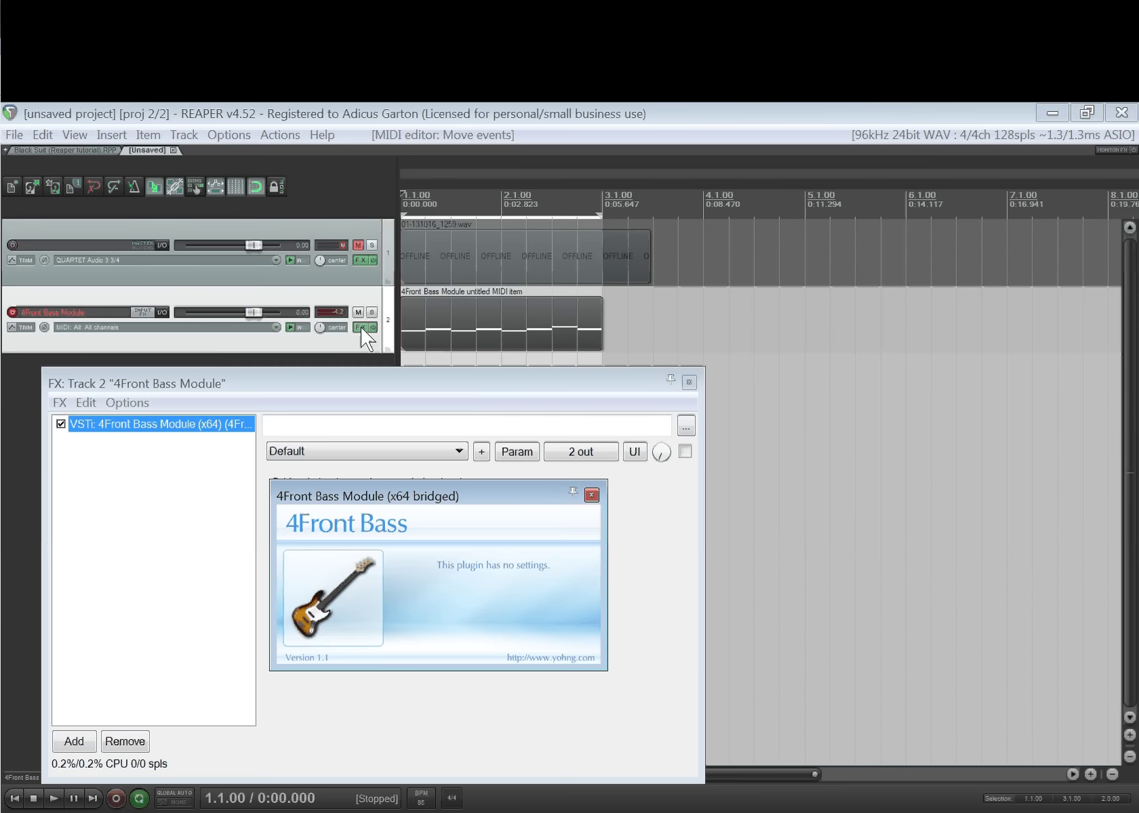
left_click_drag(290, 389, 297, 376)
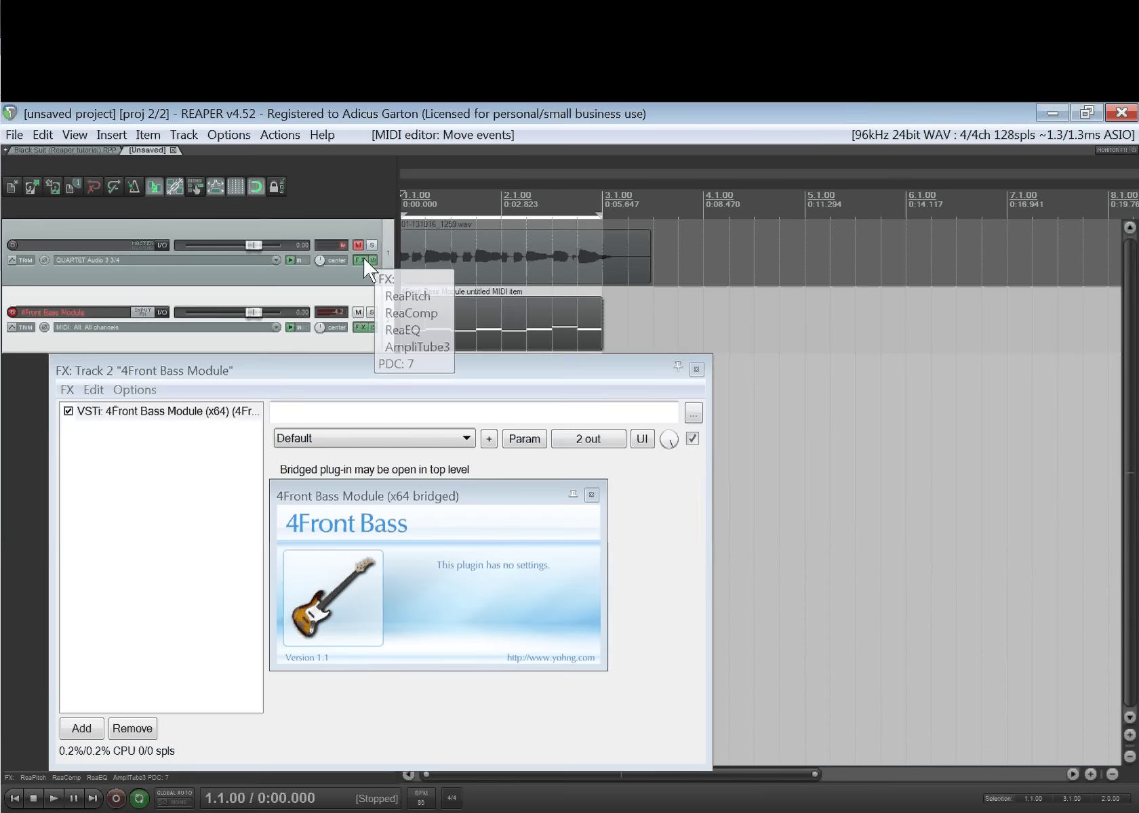
left_click(363, 257)
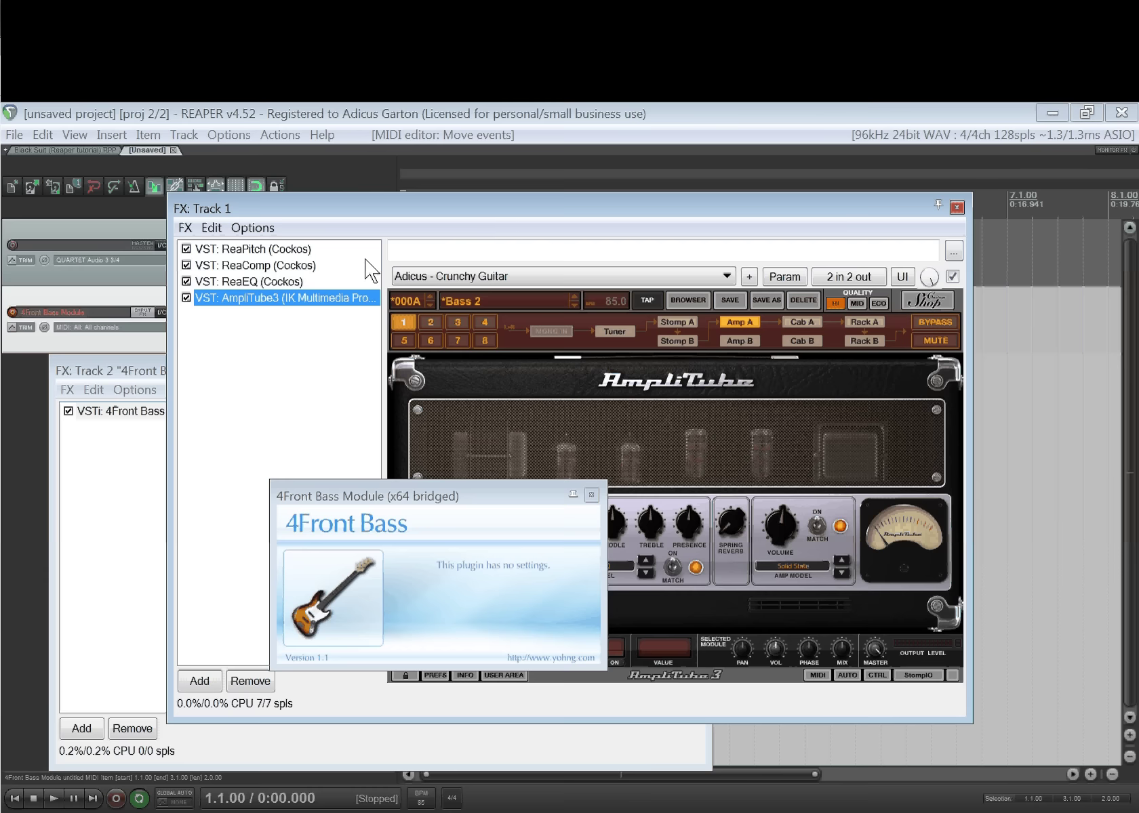
left_click_drag(330, 208, 594, 264)
Step: Copy ReaComp and AmpliTube3 from Track 1's effects chain to the 4Front Bass Module track, and close Track 1's effects window
left_click(573, 321)
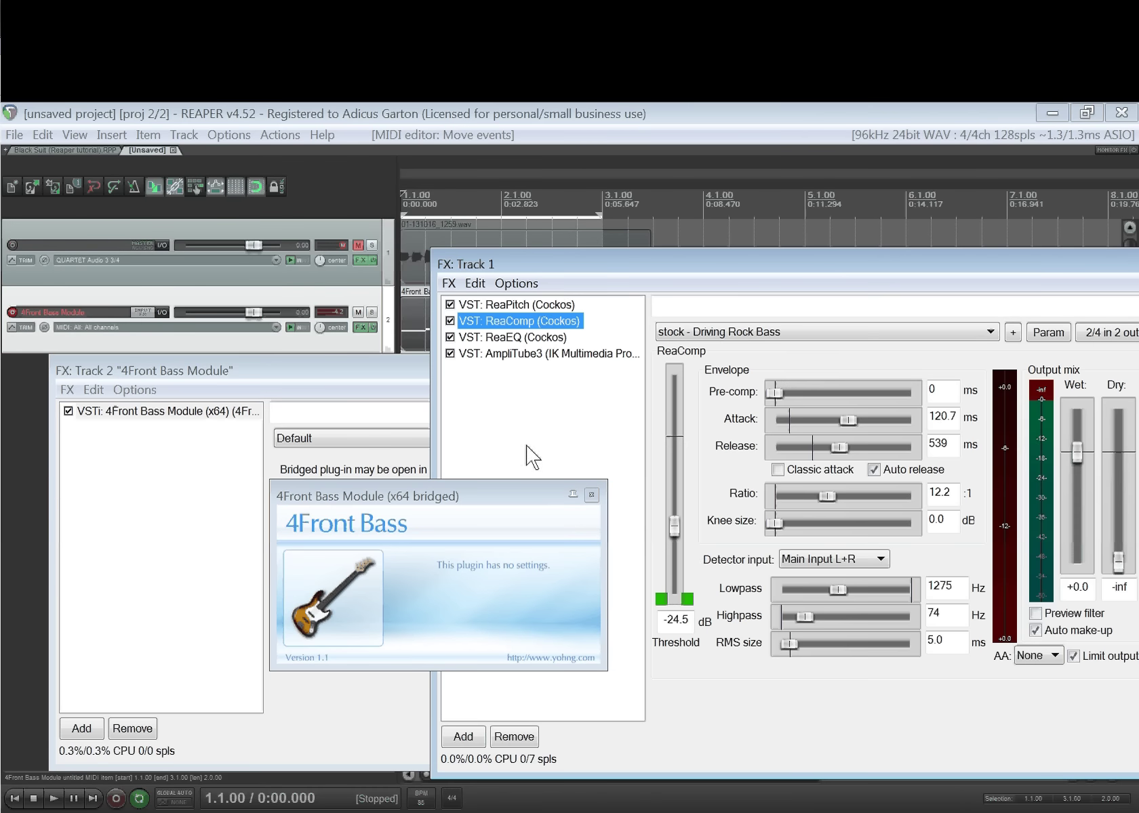
left_click(547, 338)
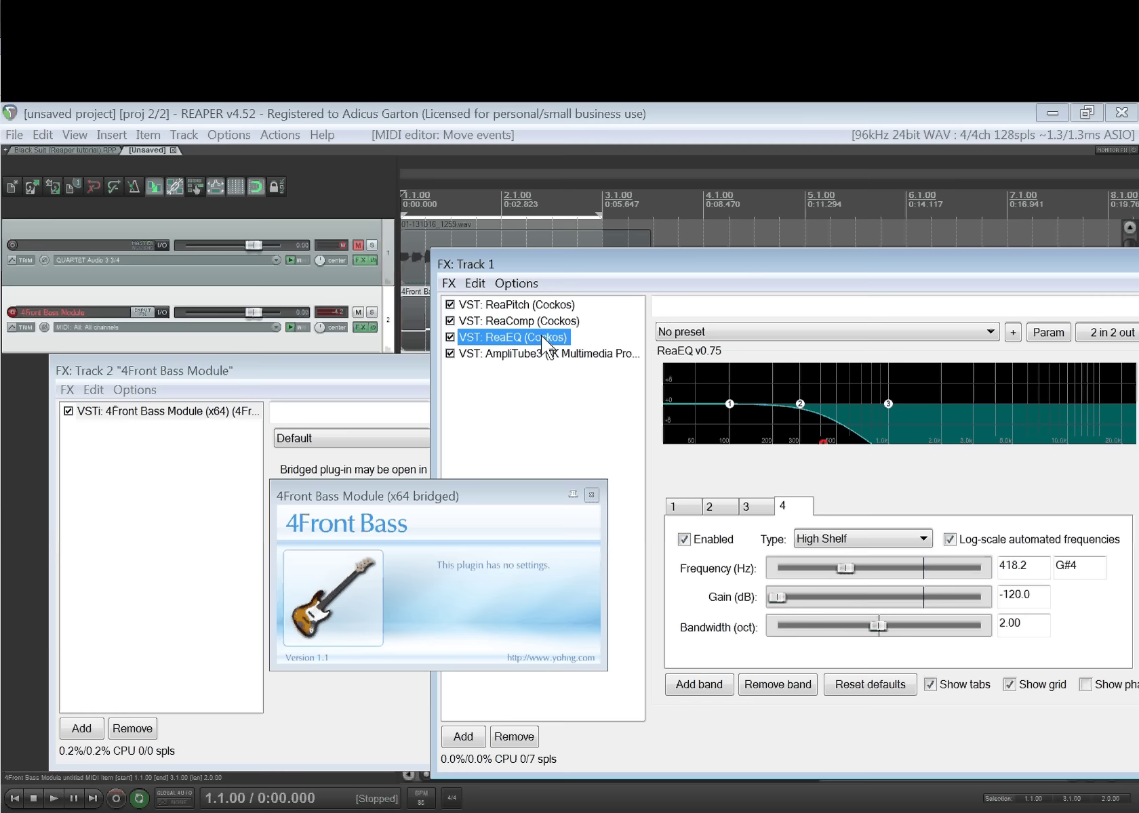
left_click(558, 353)
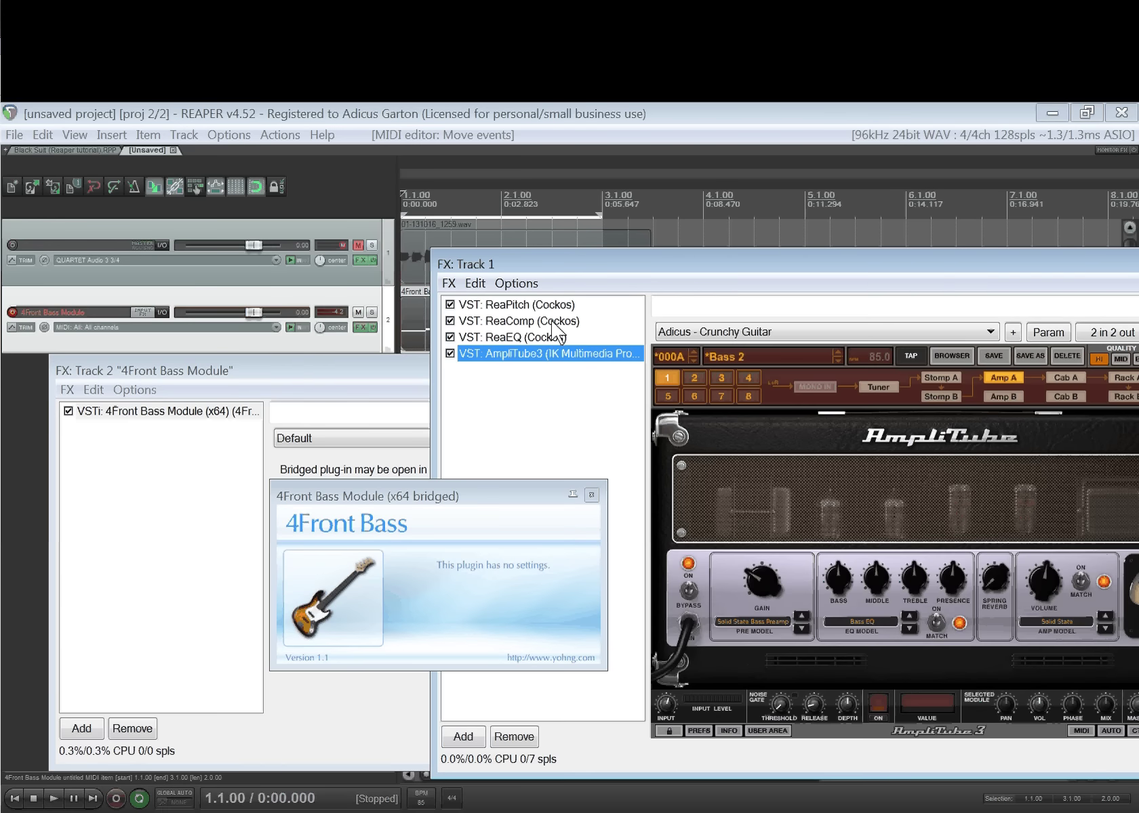
left_click(552, 323)
left_click_drag(541, 357, 165, 502)
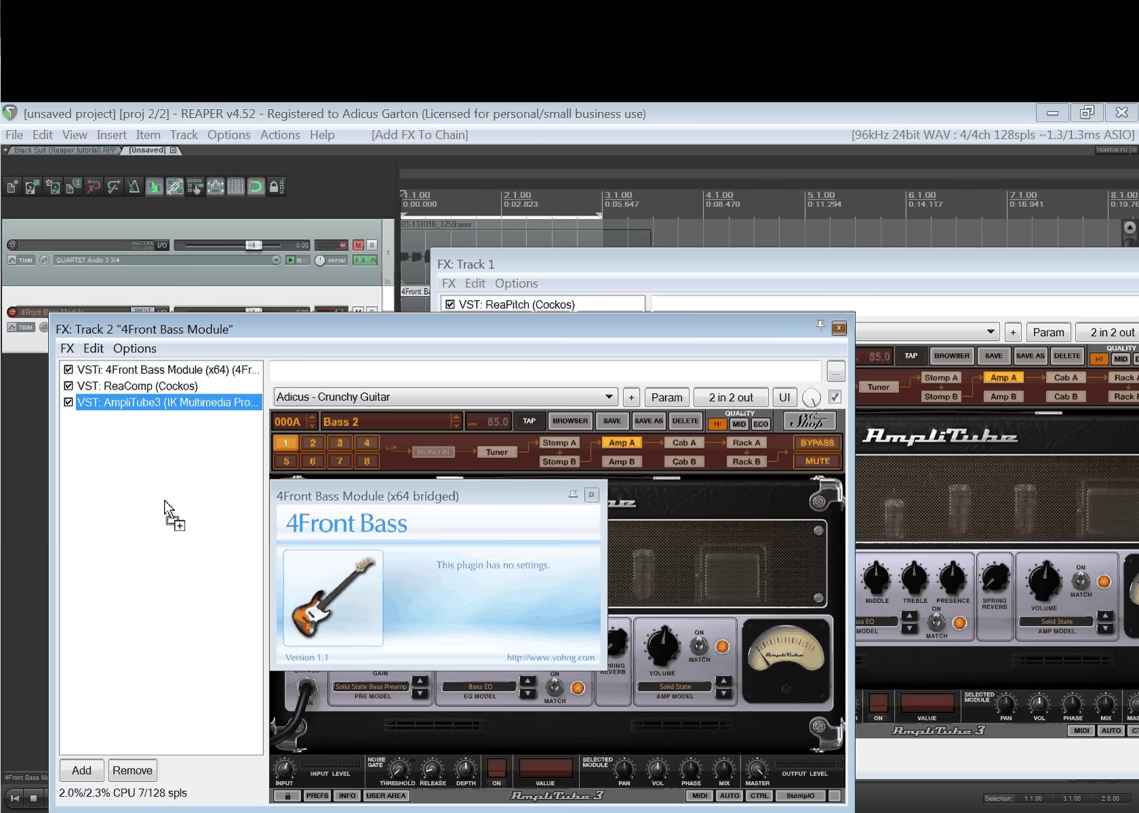
left_click_drag(781, 264, 644, 280)
key("Escape")
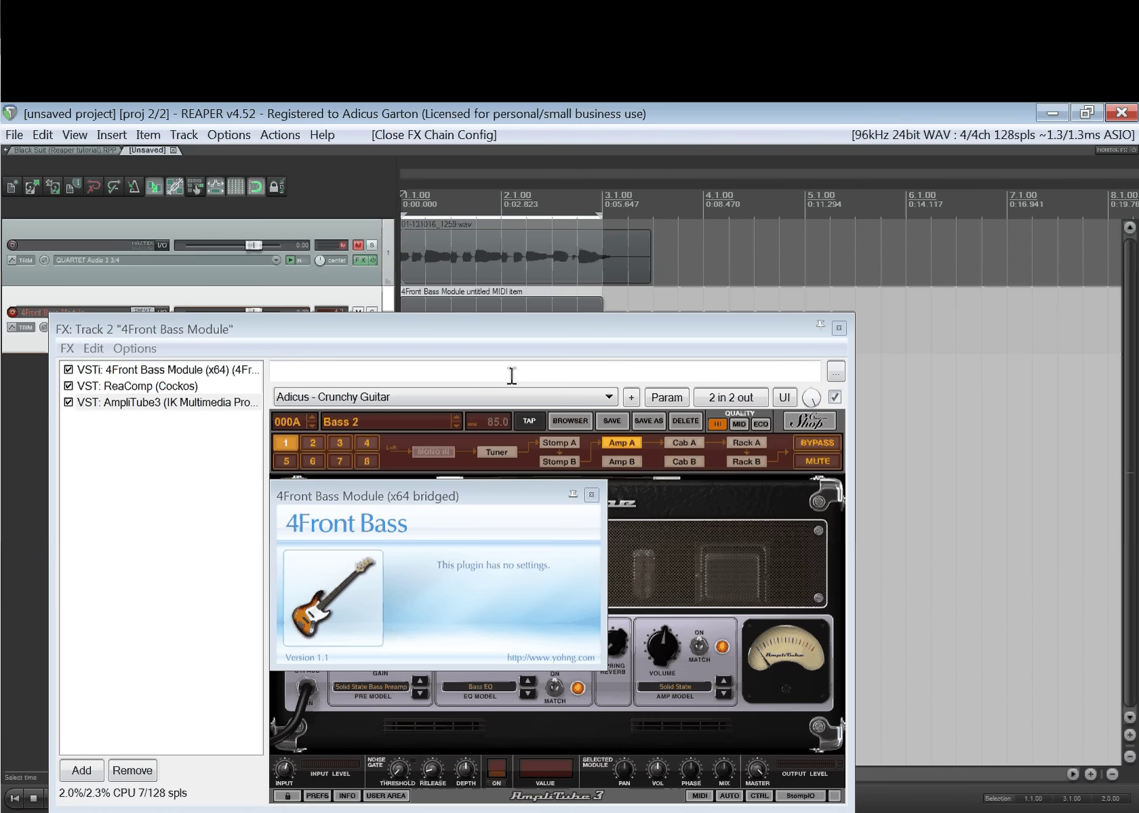
Step: Play the loop while setting AmpliTube's master output to 10.5 dB on the 4Front Bass Module track, and close its plug-in windows
left_click(675, 337)
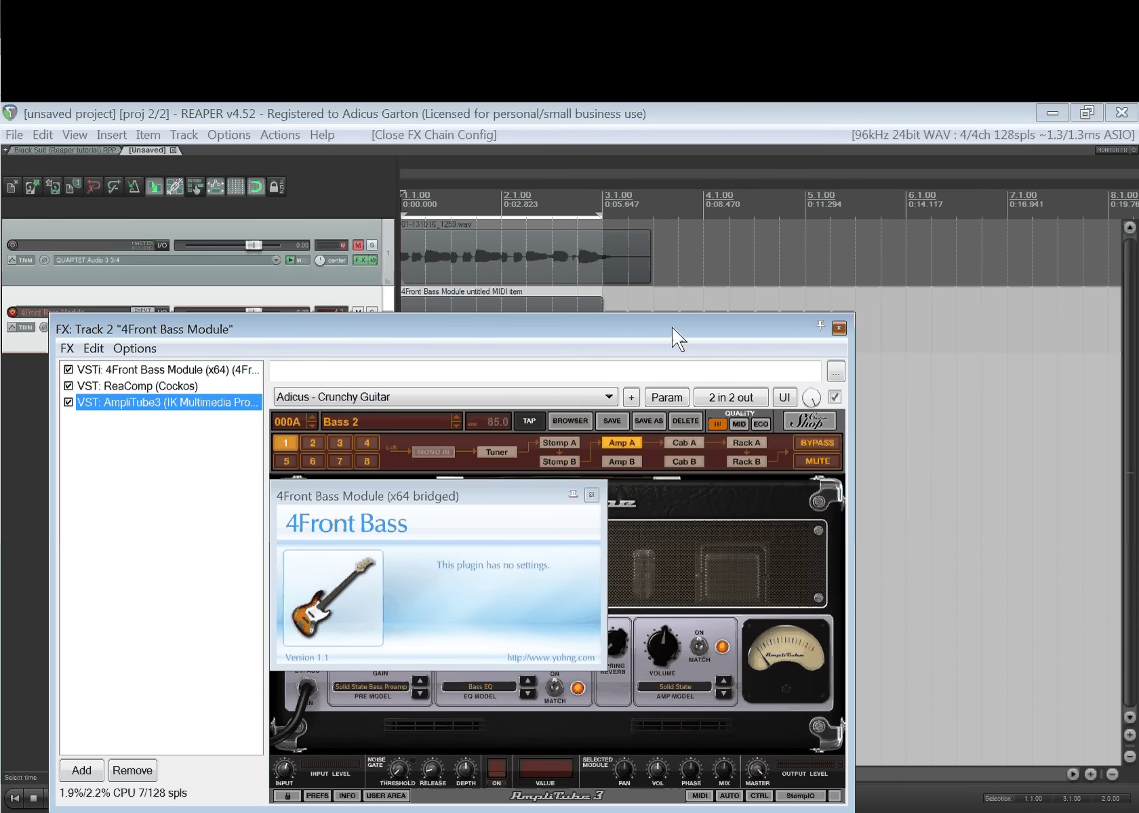
key("space")
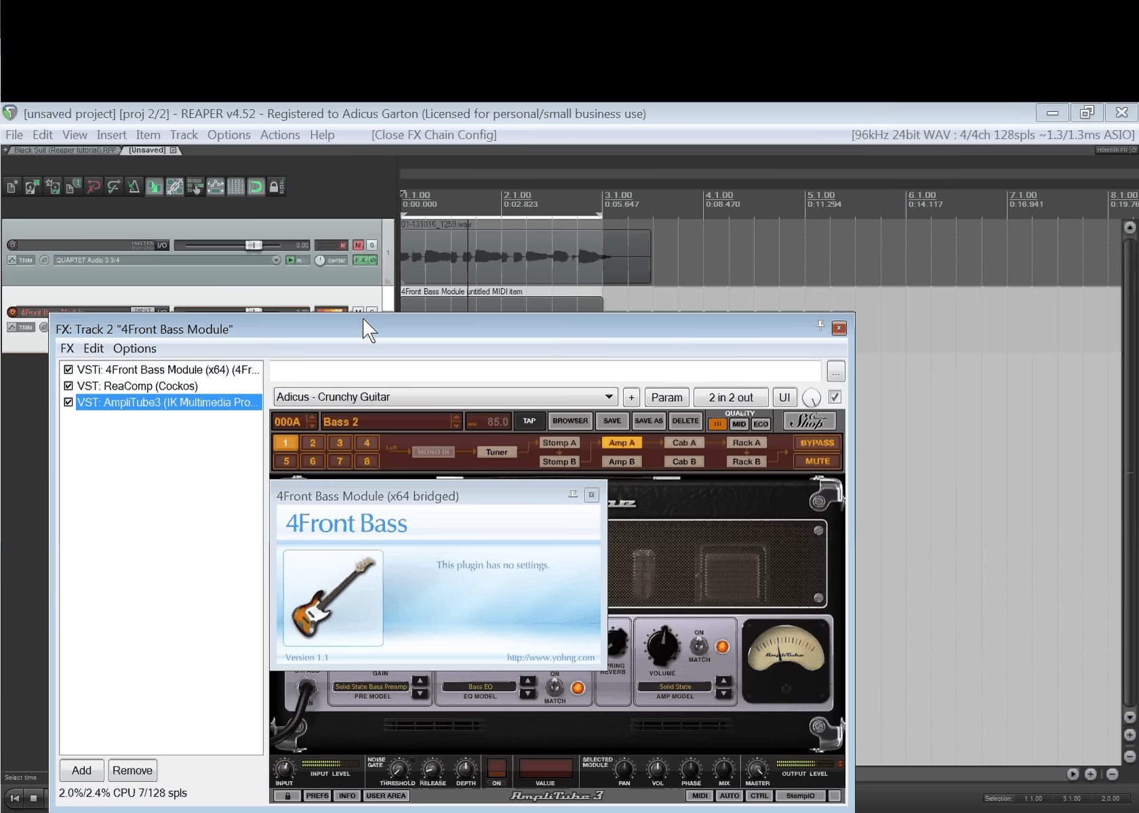
left_click(764, 773)
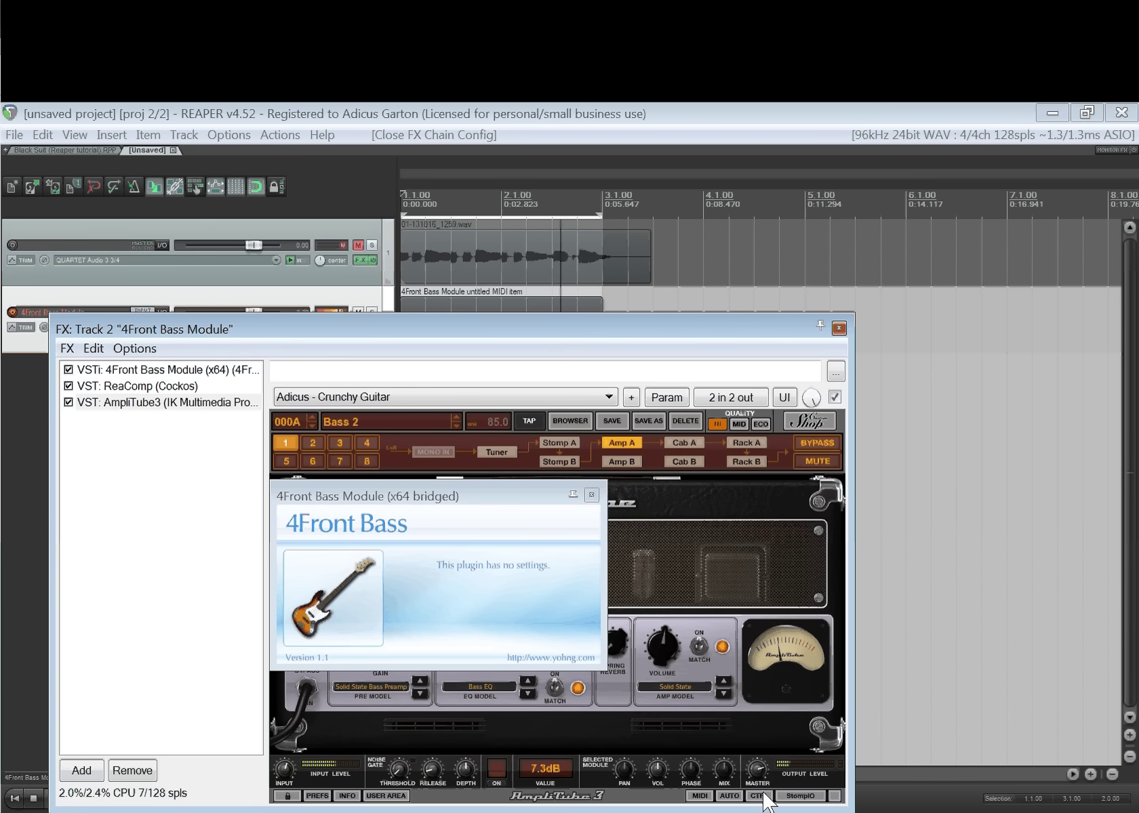
left_click(678, 481)
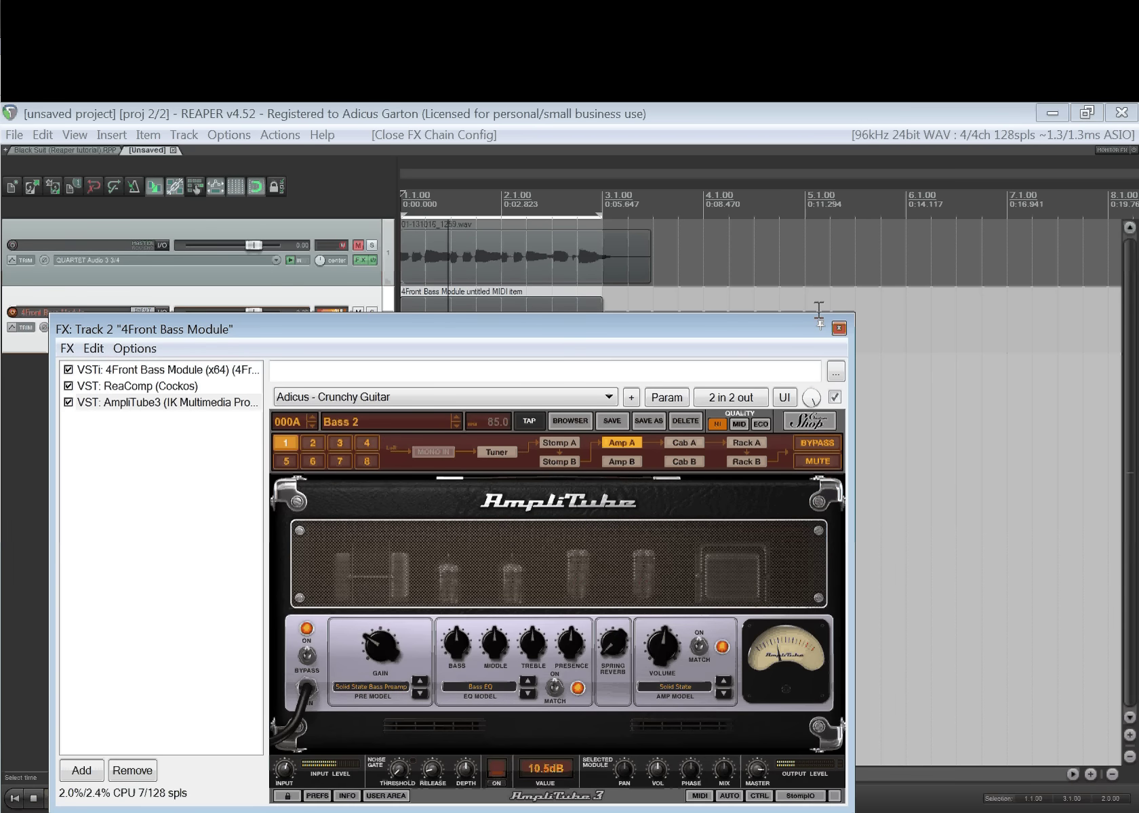
left_click(839, 328)
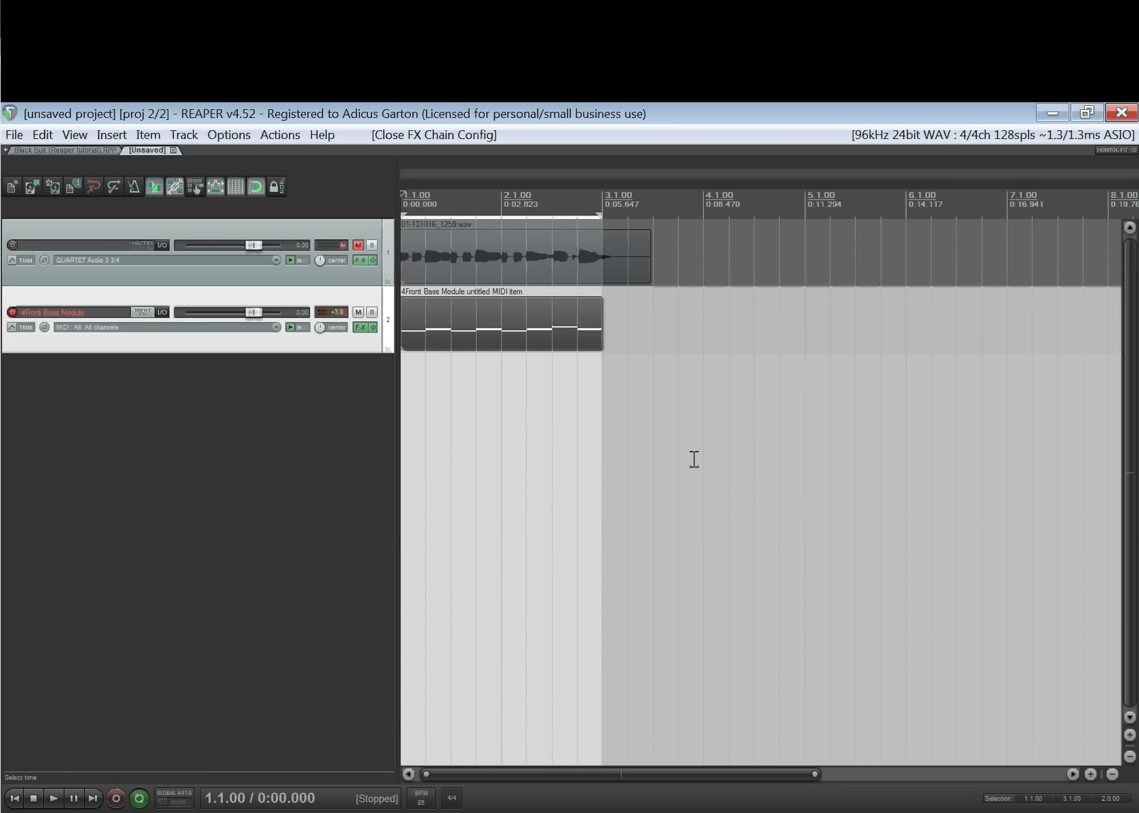
Step: Examine the effects chain on the 4Front Bass Module track, close it, and place the edit cursor at 2.1.00
left_click(361, 327)
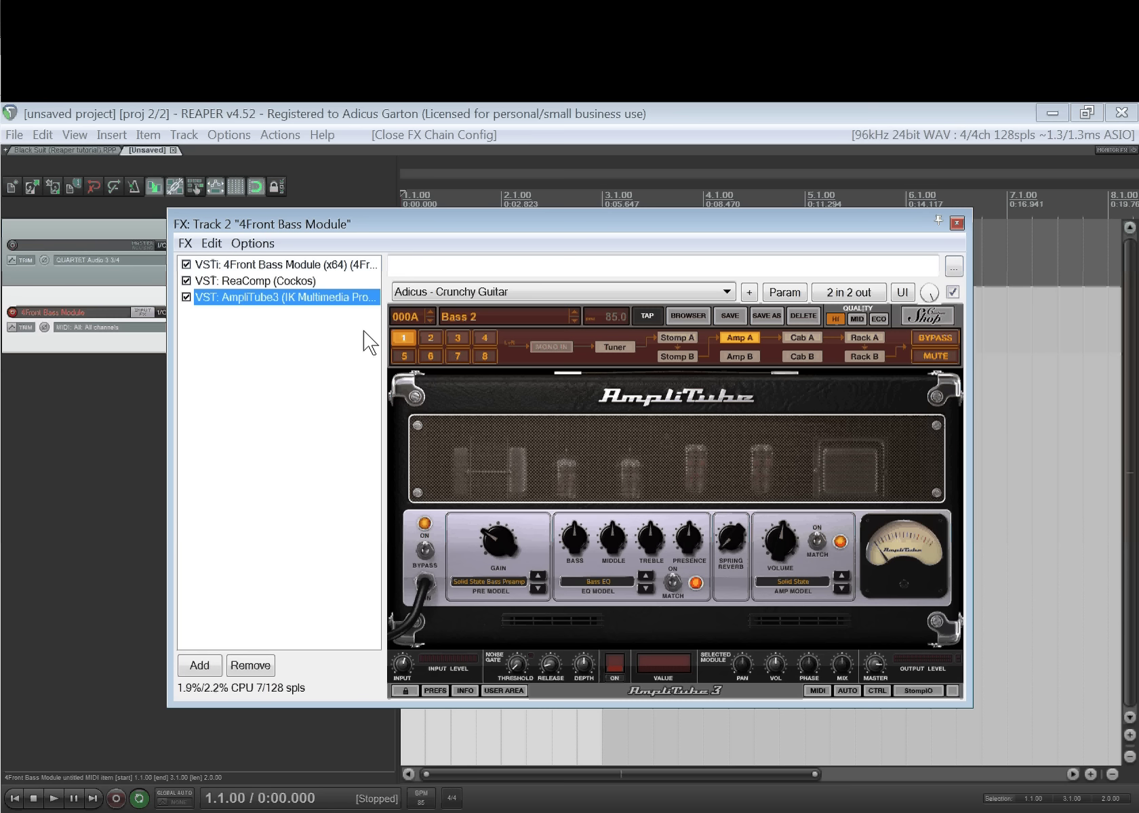
left_click(324, 360)
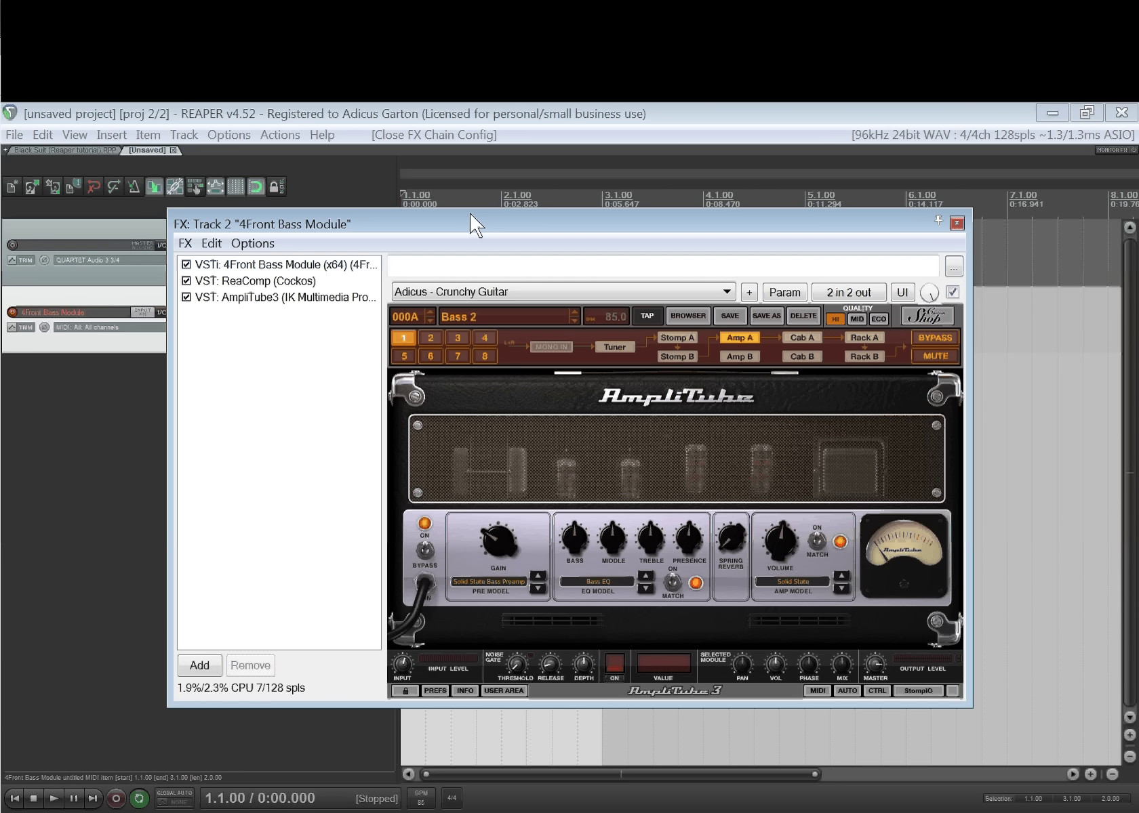
left_click(957, 224)
scroll(547, 297, "down", 1)
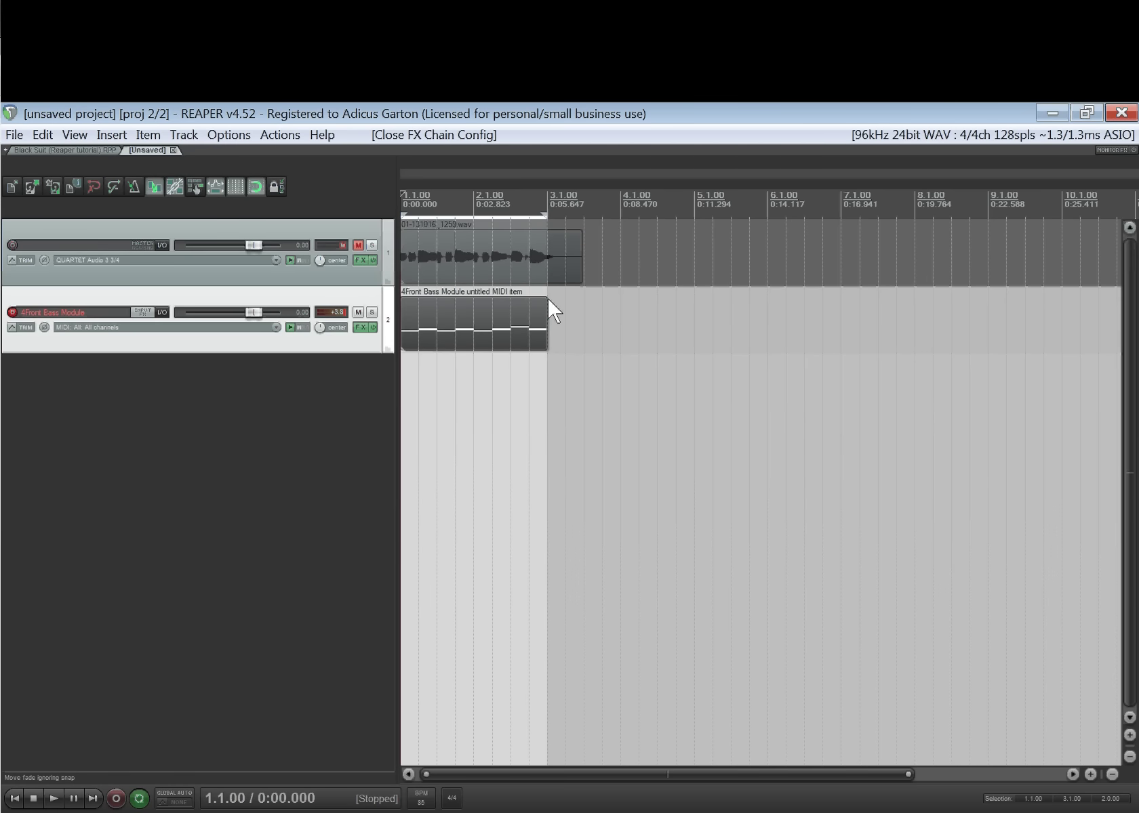
scroll(547, 297, "down", 2)
left_click(438, 309)
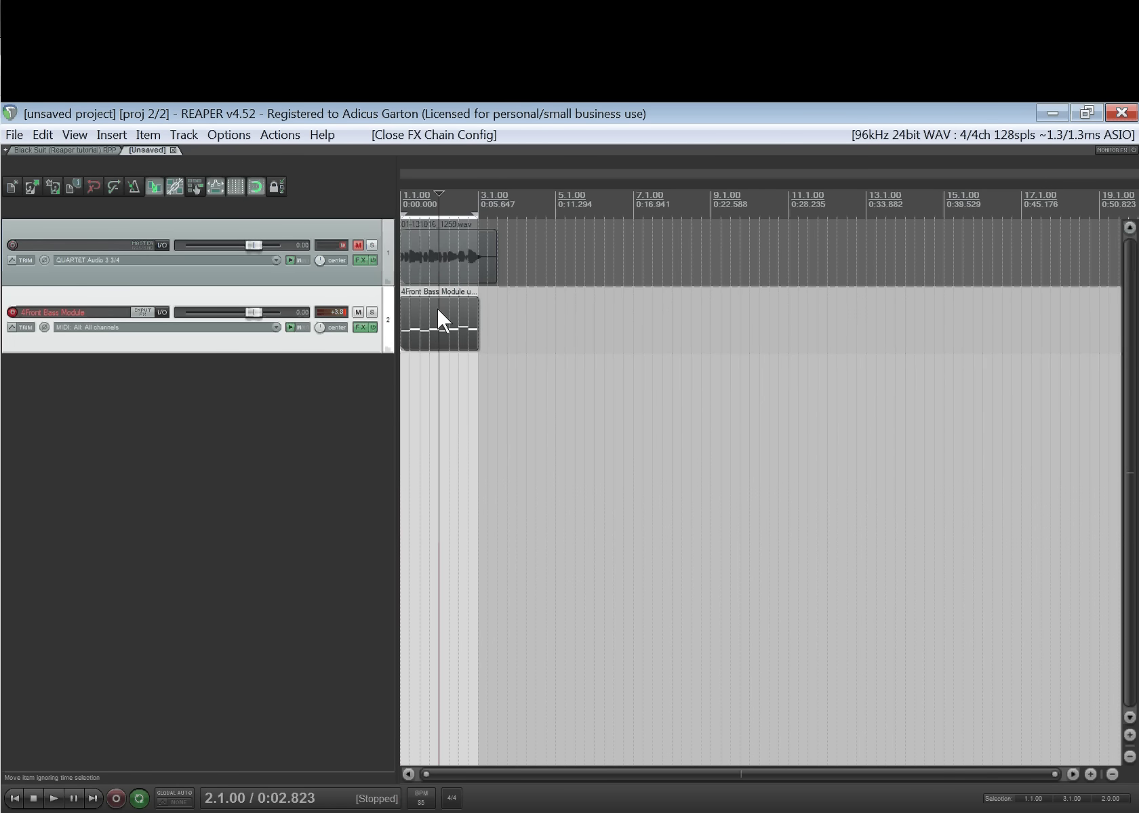
Step: Switch to the Black Suit (Reaper tutorial) project and play it from the beginning
left_click(69, 150)
scroll(721, 431, "up", 1)
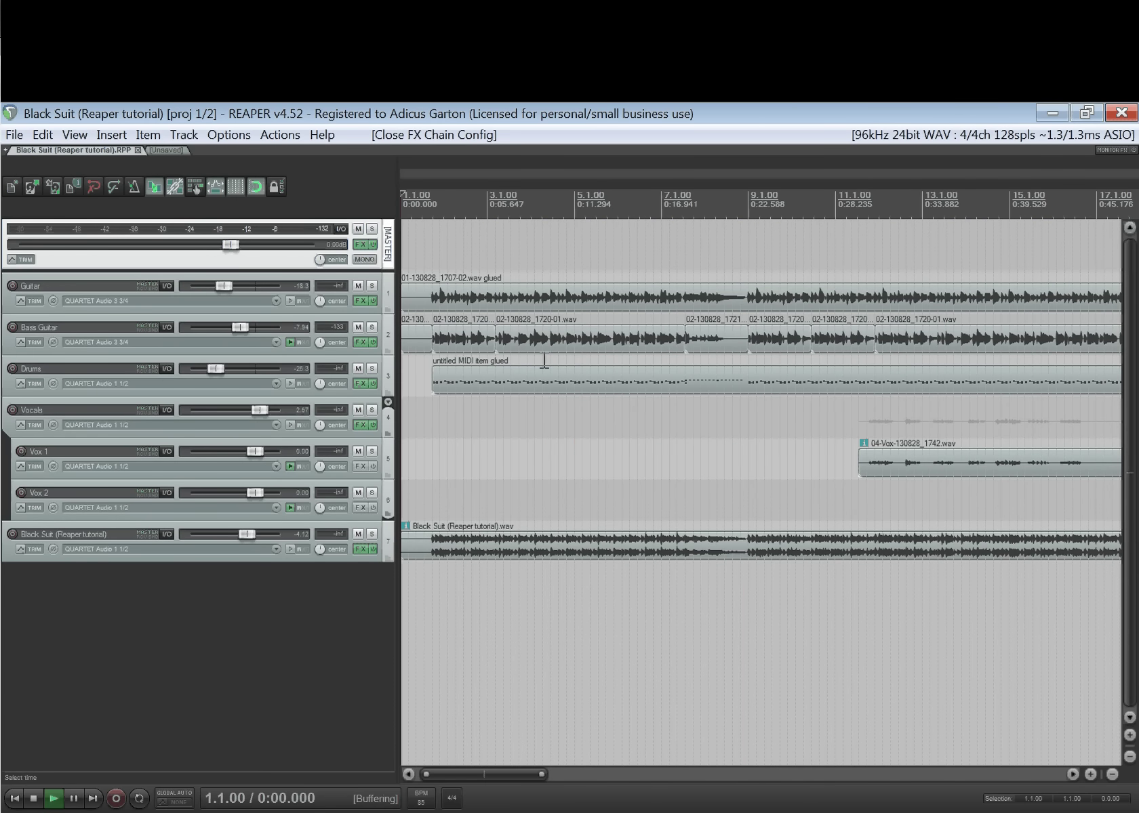
scroll(544, 362, "up", 2)
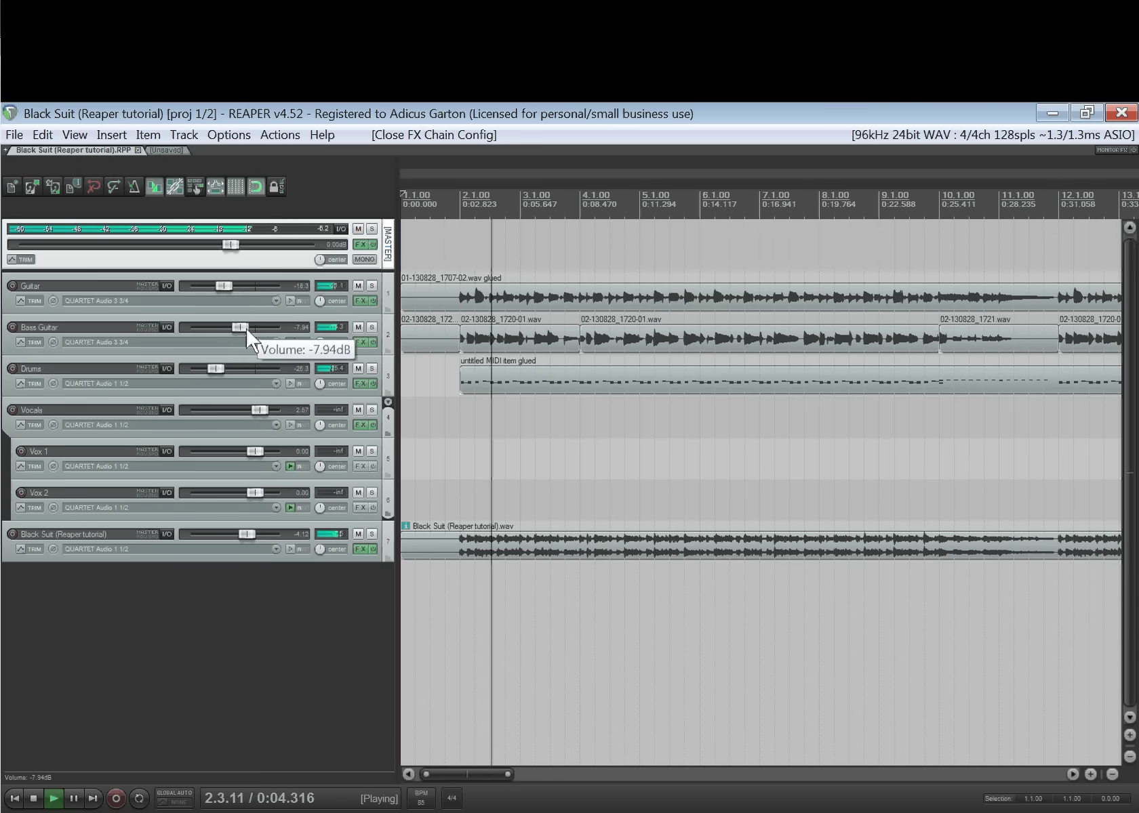
Step: Solo the Bass Guitar track during playback and raise its volume to -1.41 dB
mouse_move(245, 327)
left_mouse_down()
mouse_move(280, 324)
mouse_move(249, 328)
left_mouse_up()
left_click(371, 328)
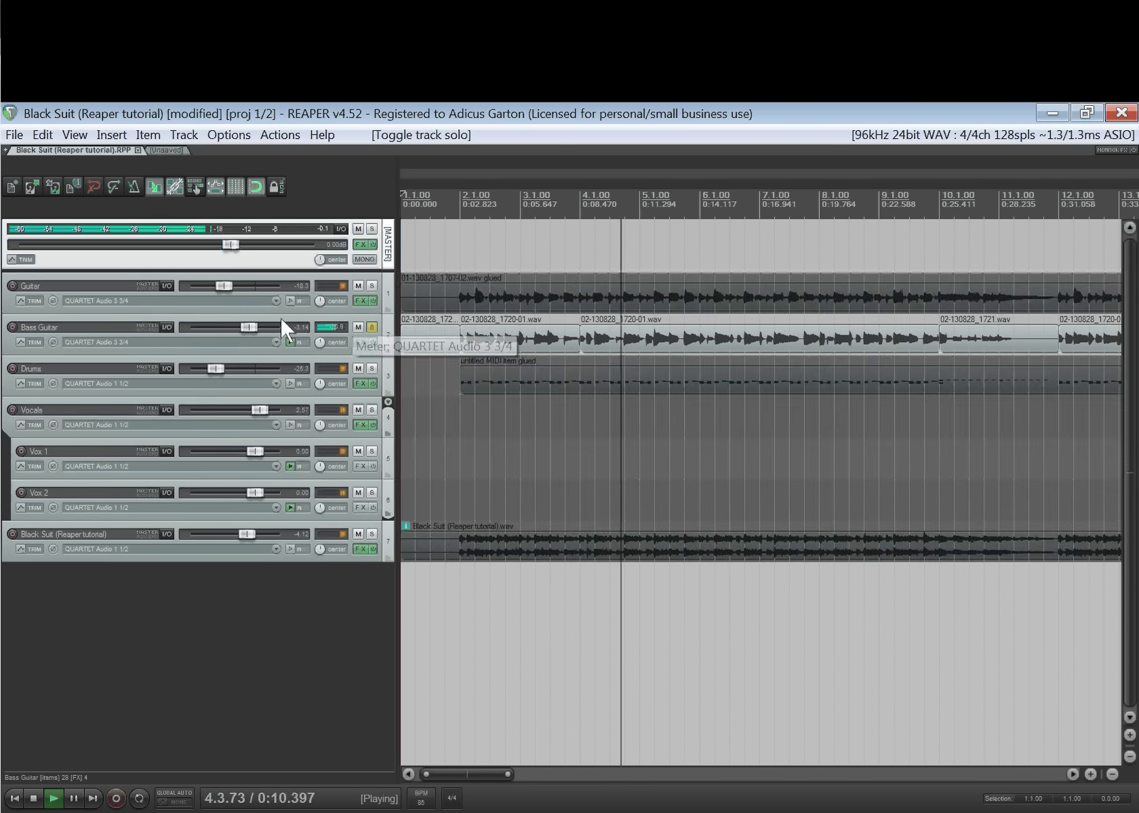
scroll(267, 327, "up", 5)
left_click_drag(267, 328, 268, 330)
scroll(270, 332, "down", 5)
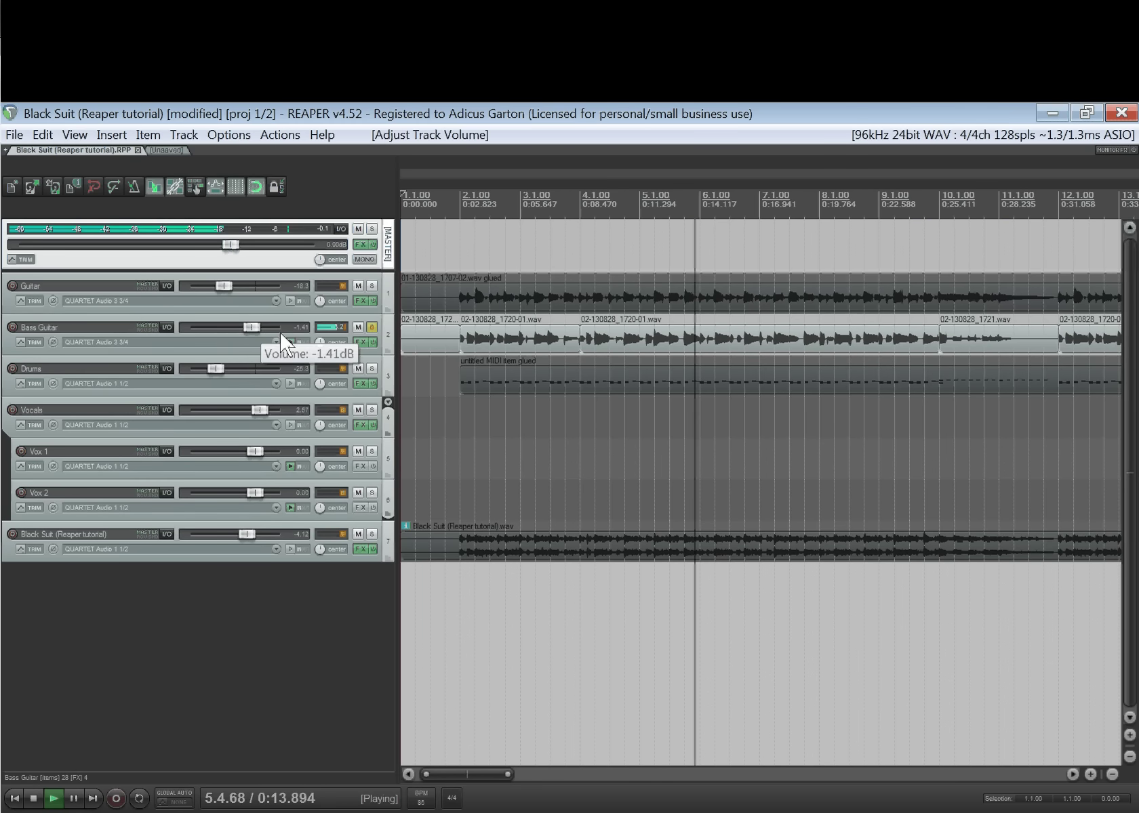
Step: Unsolo the Bass Guitar track, stop playback, and return to the unsaved project
left_click(372, 327)
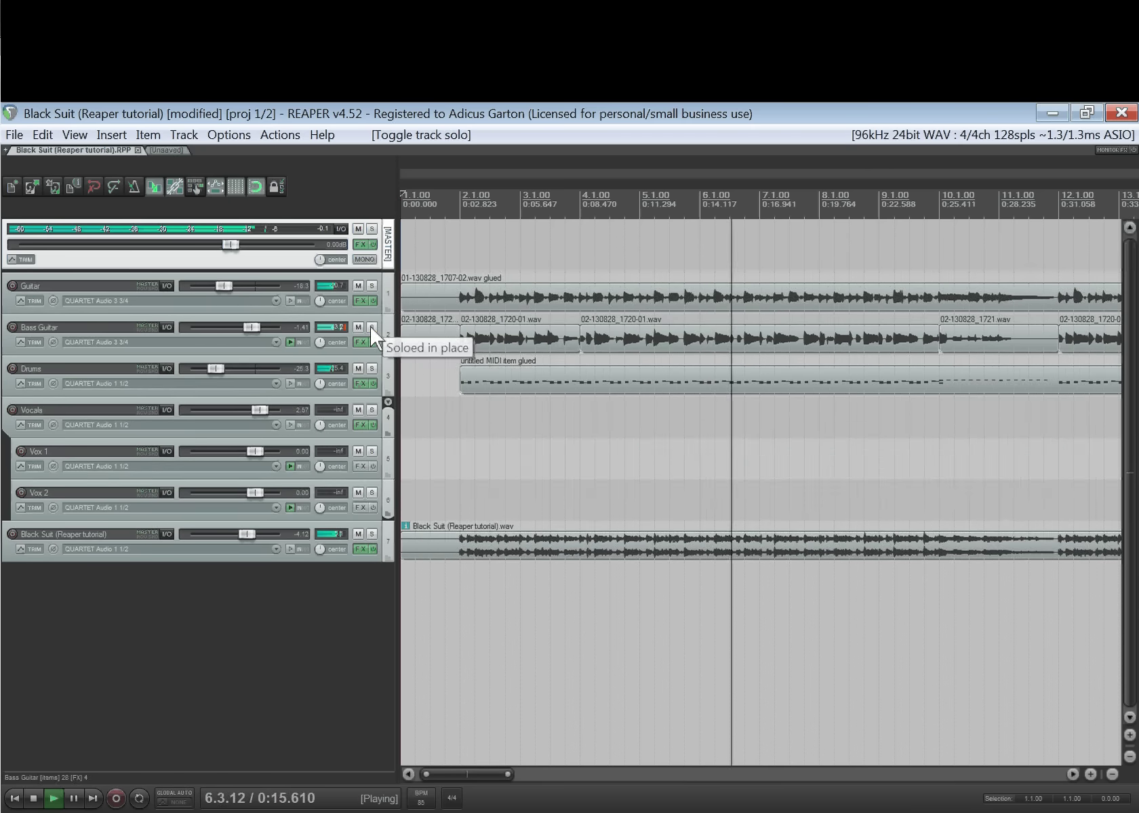
scroll(531, 415, "down", 3)
key("space")
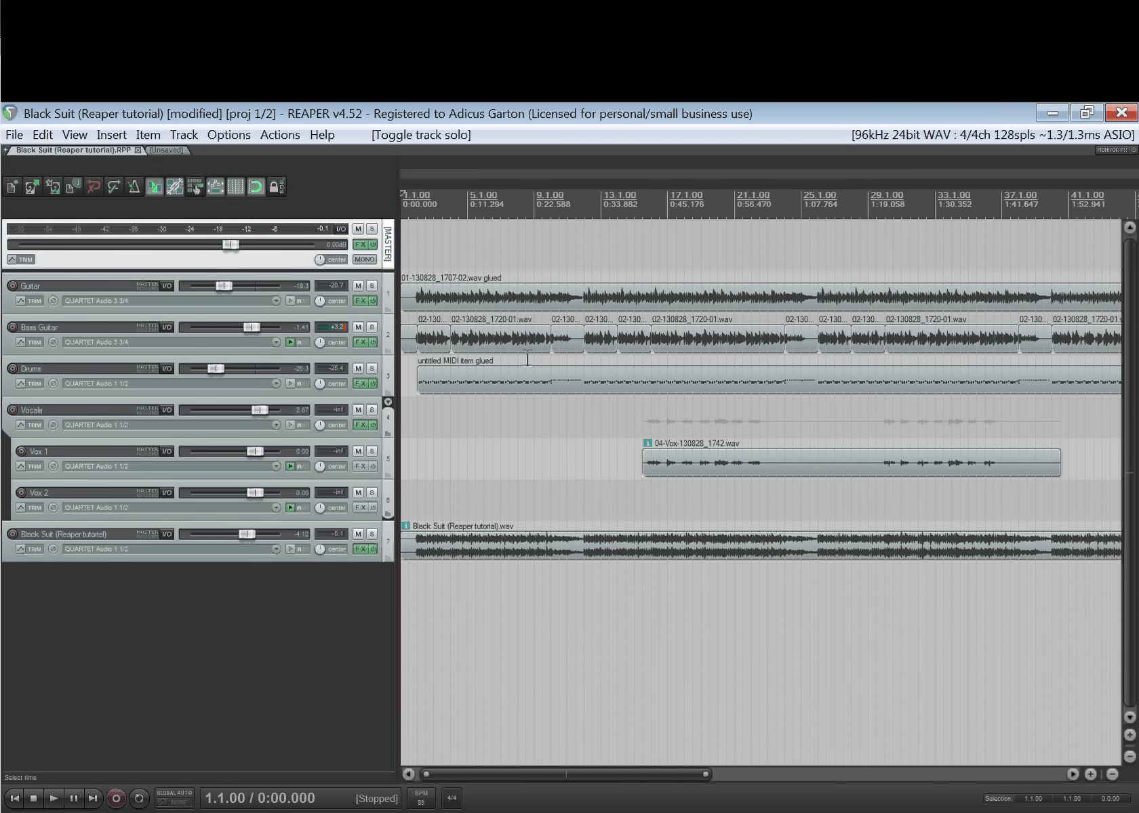
left_click(169, 148)
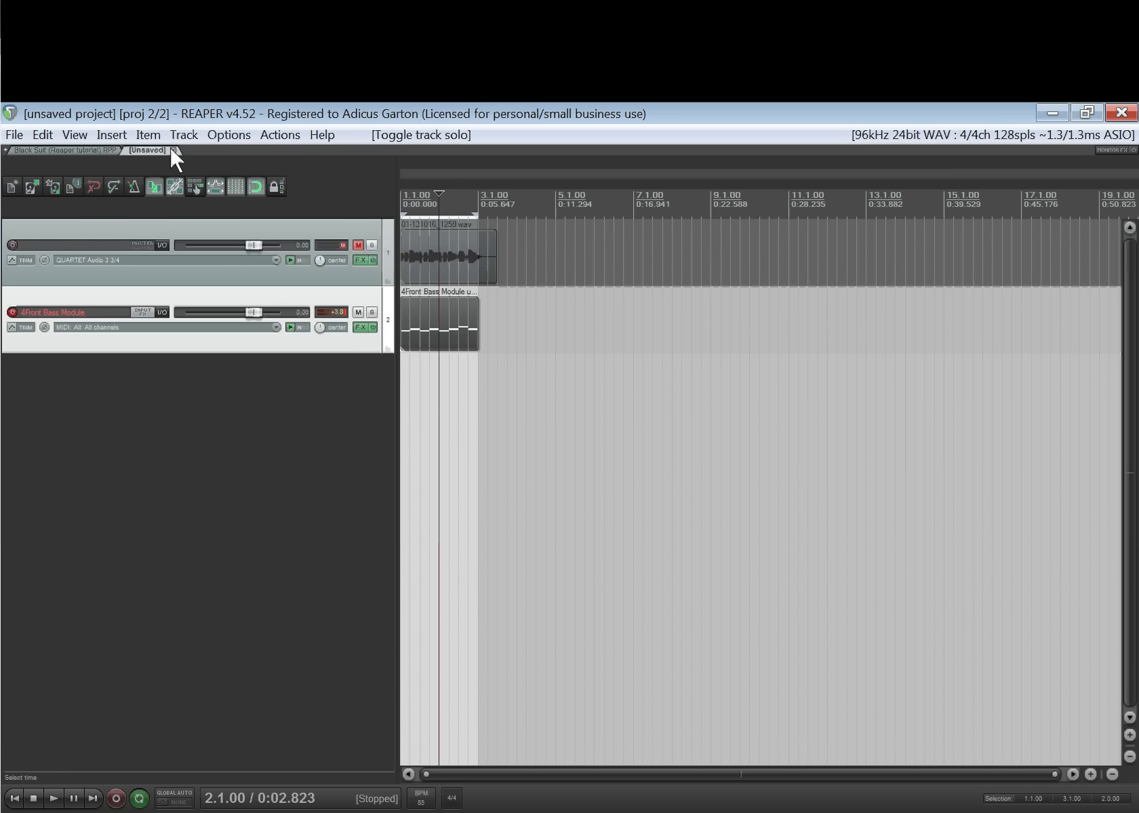